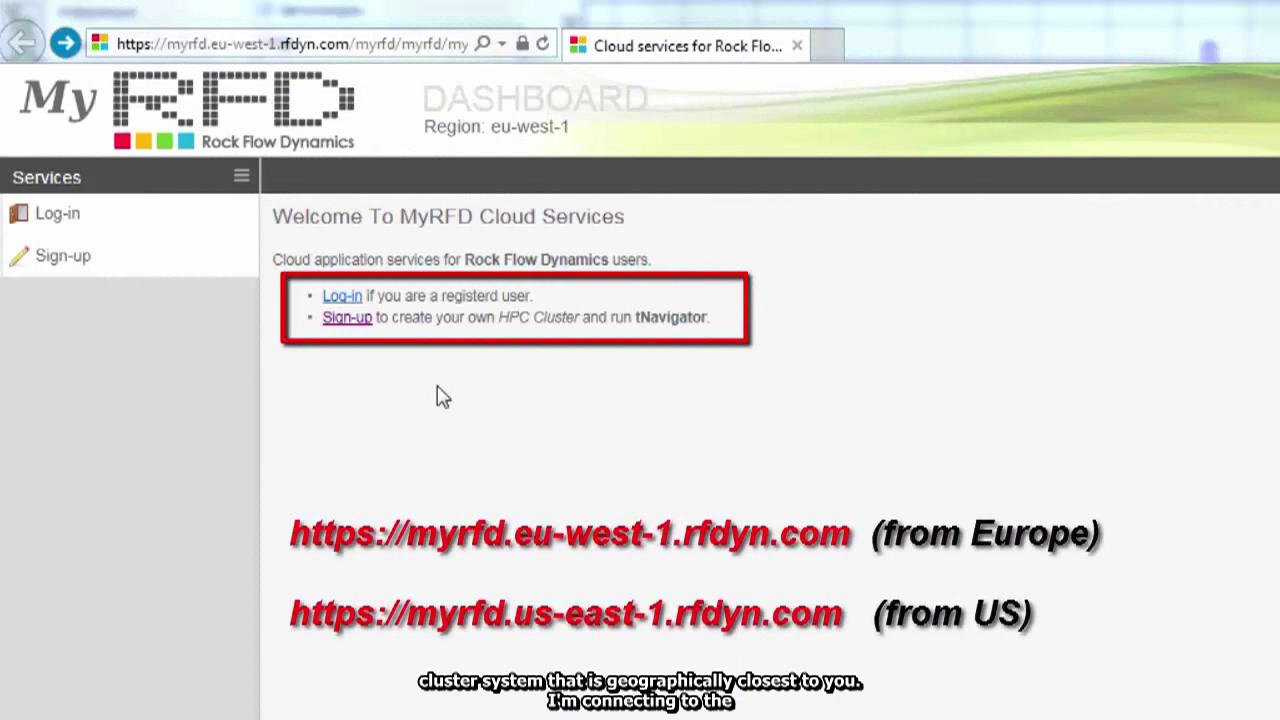
- Submit a sign-up request with the user's e-mail, full name and organization RFD
left_click(348, 318)
left_click(610, 277)
left_click(591, 362)
type("RFD")
left_click(557, 457)
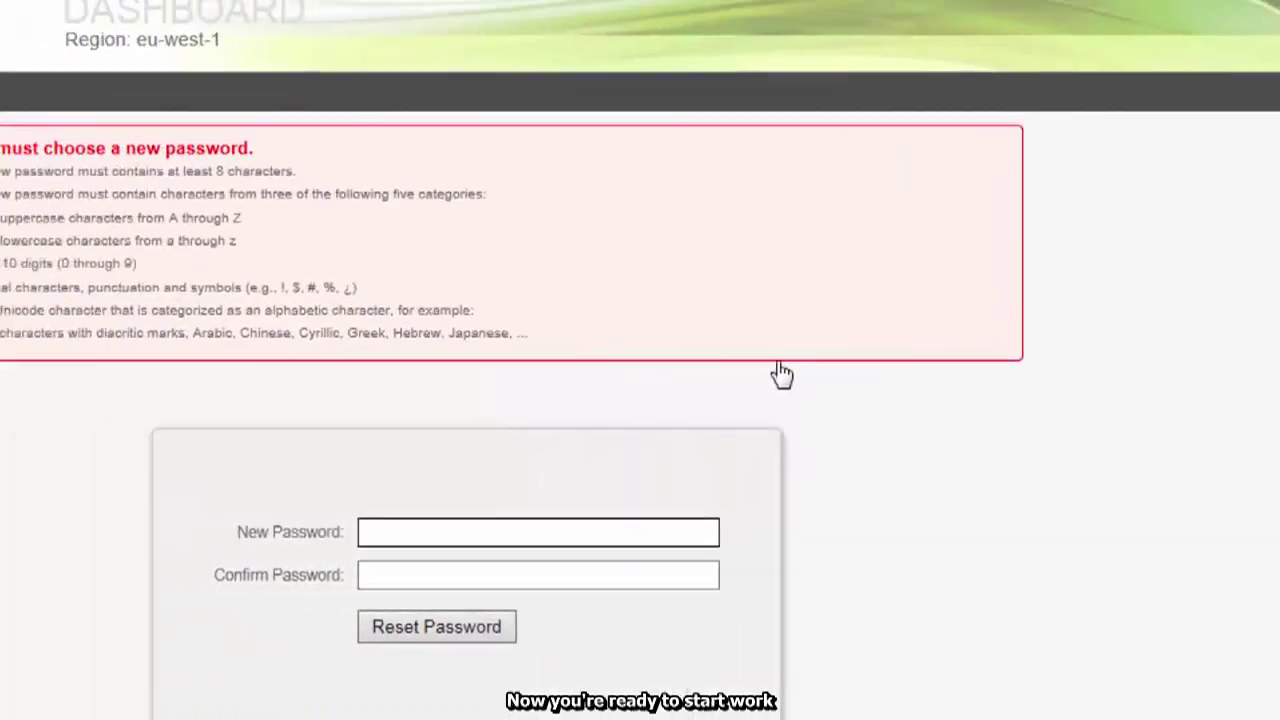
- Enter and confirm the new account password, then log in
type("***********")
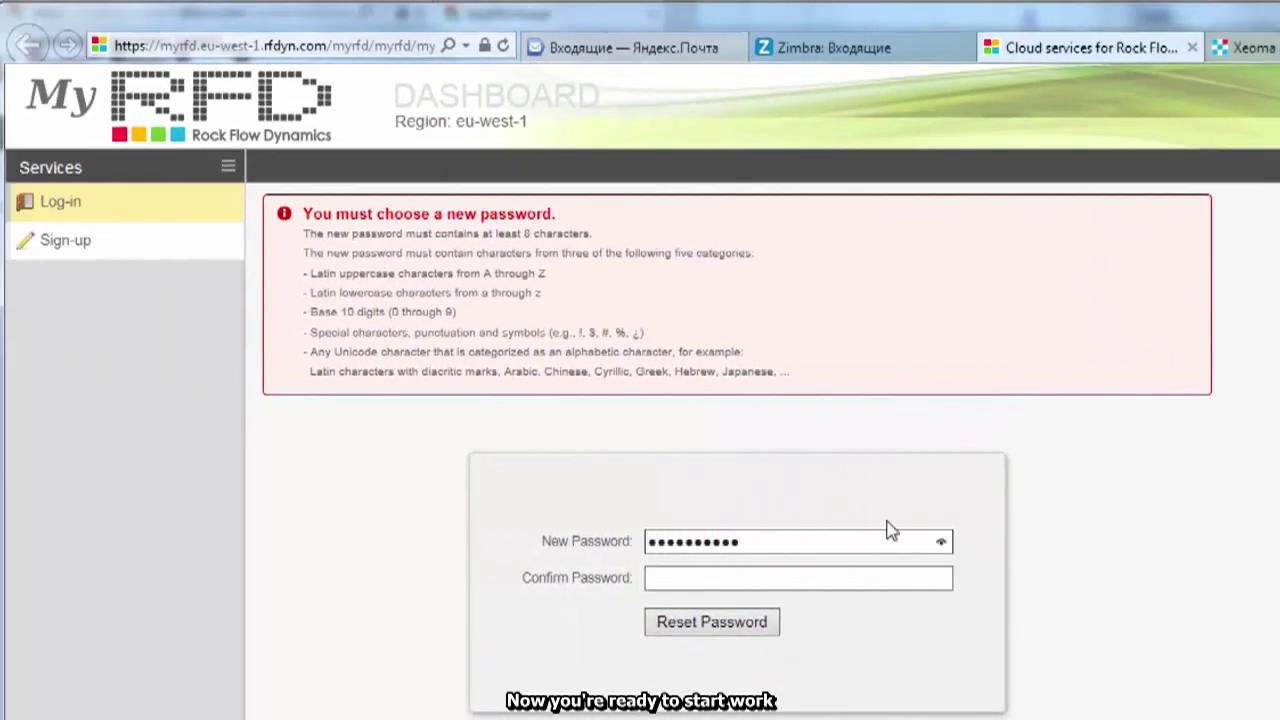
key("Tab")
type("***********")
left_click(684, 624)
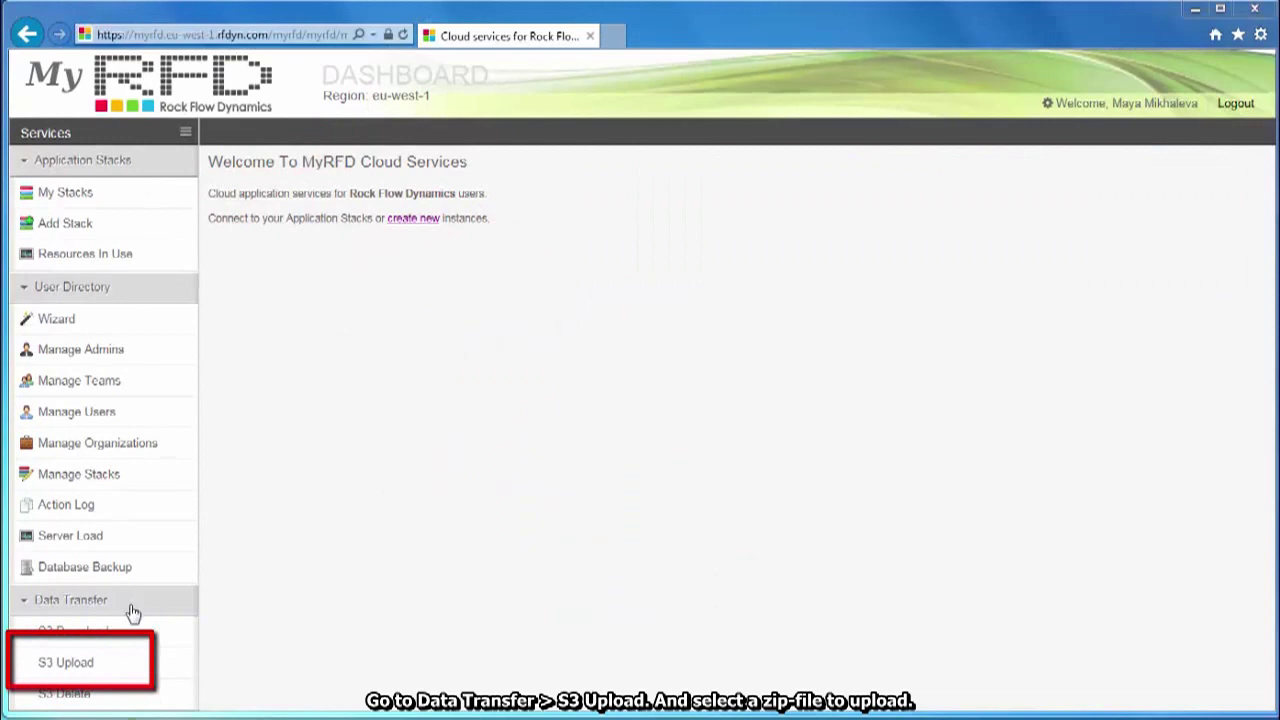
- Upload AHM-test.zip through S3 Upload to the Admins team's bucket root
left_click(101, 666)
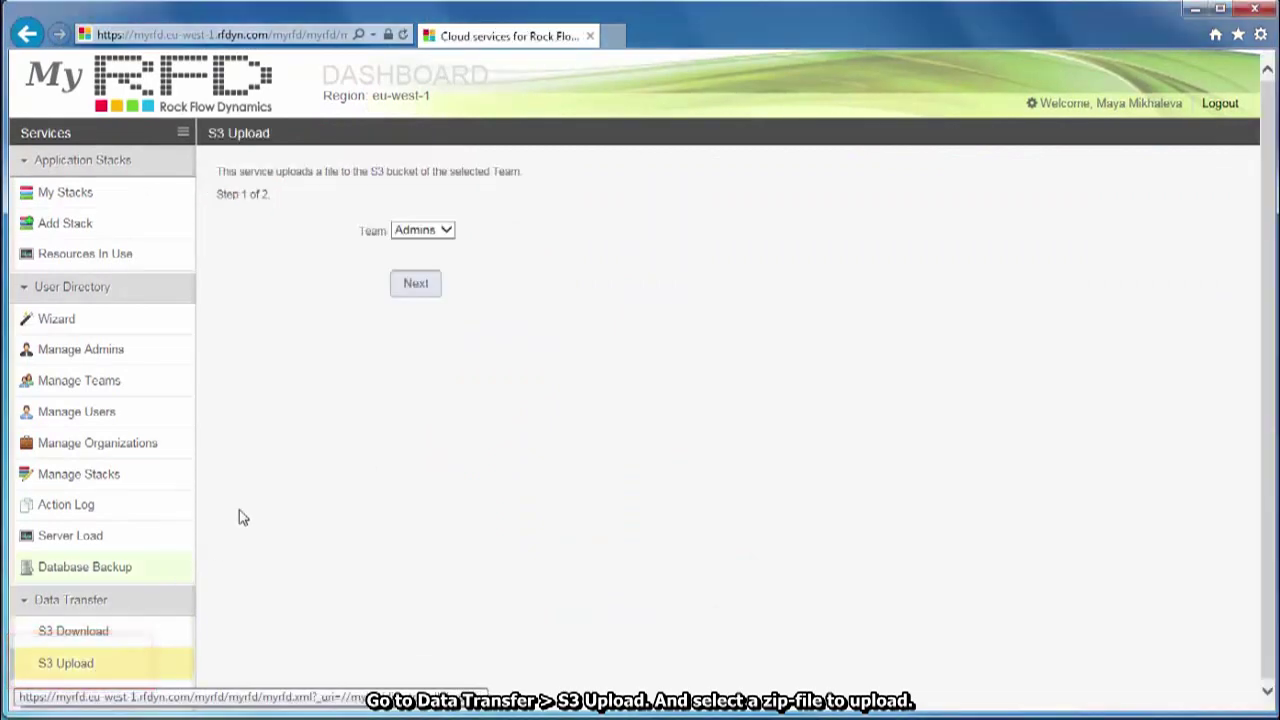
left_click(426, 294)
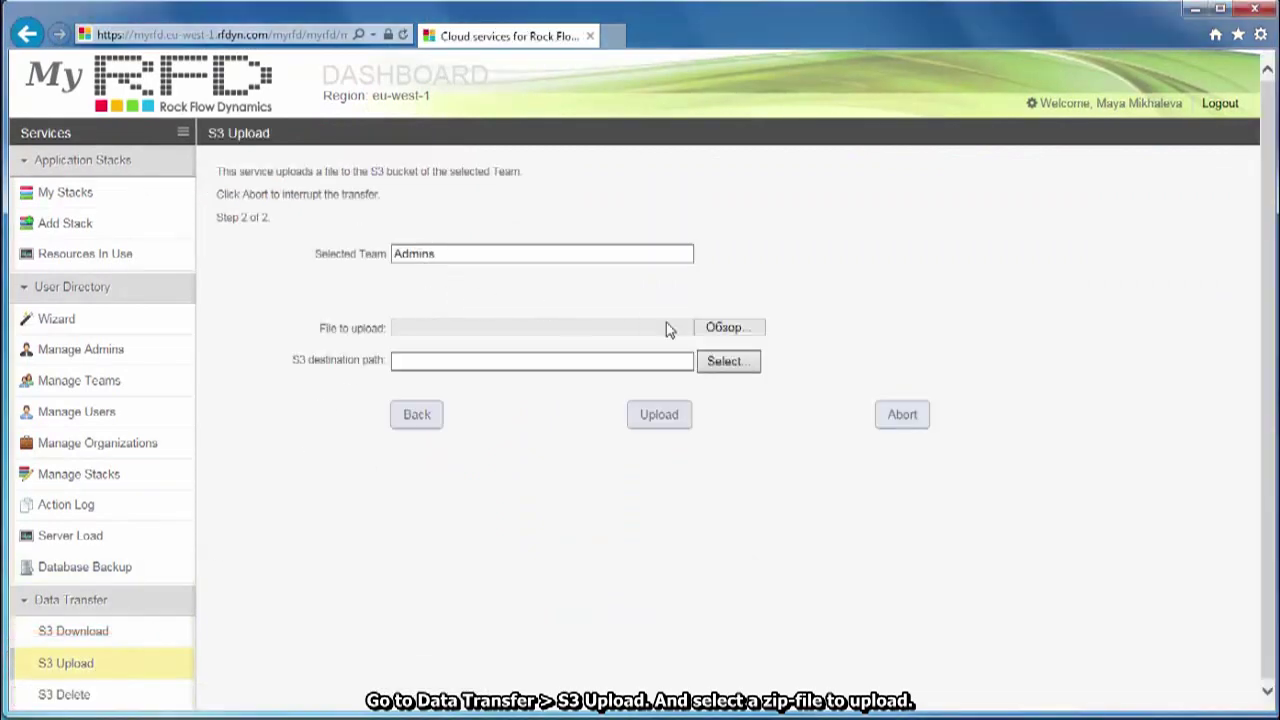
left_click(731, 330)
double_click(345, 148)
left_click(663, 418)
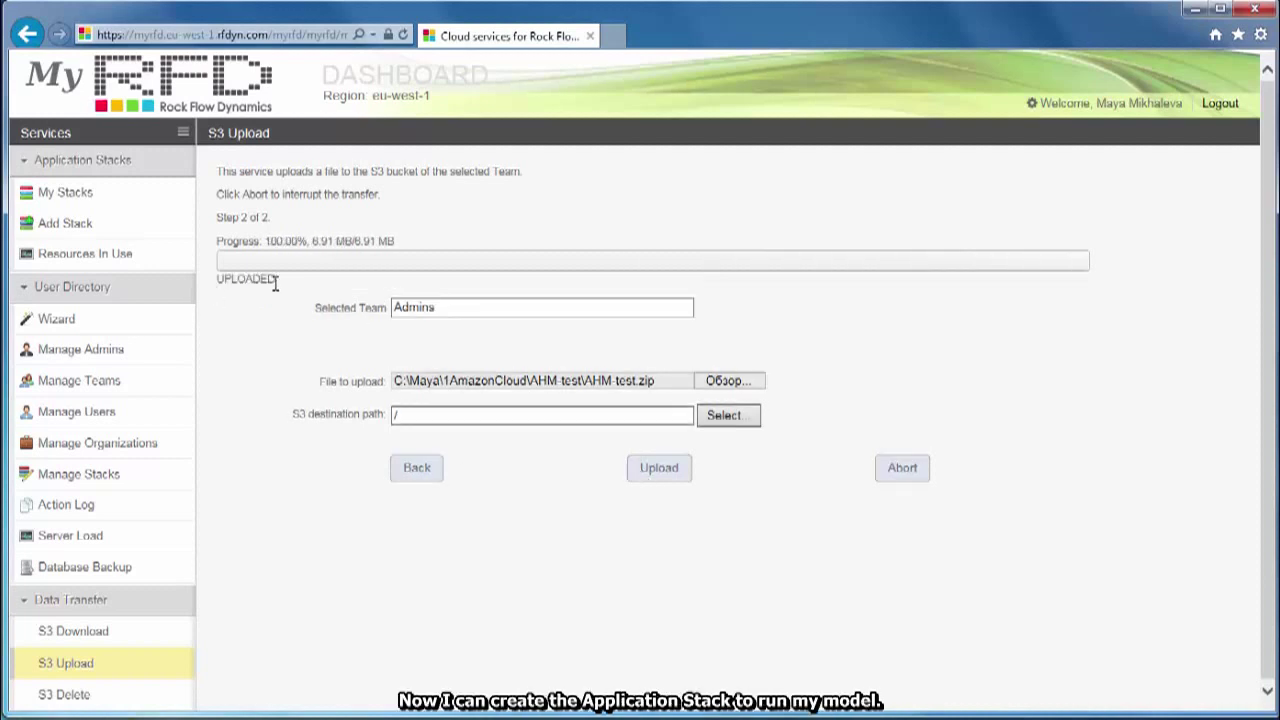
- Configure a new On Demand stack: 4 initial nodes, 32-core Xeon compute nodes, 100 GiB shared volume
left_click(98, 223)
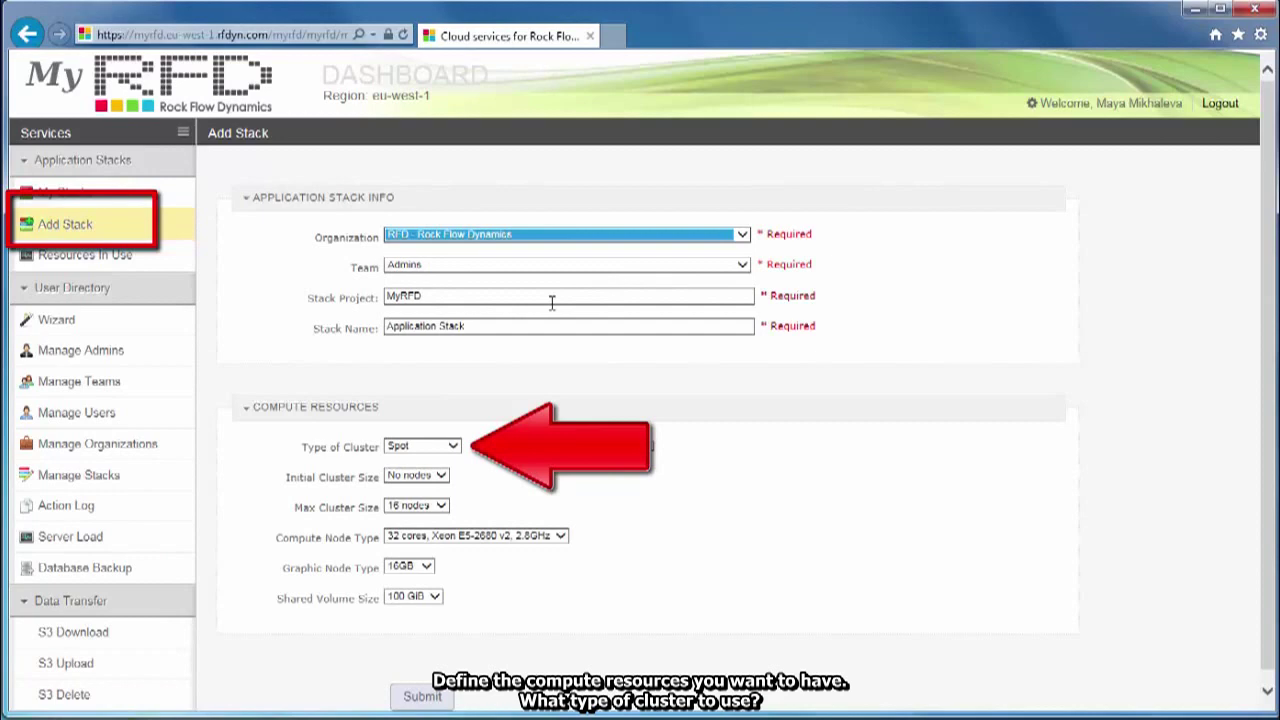
left_click(456, 446)
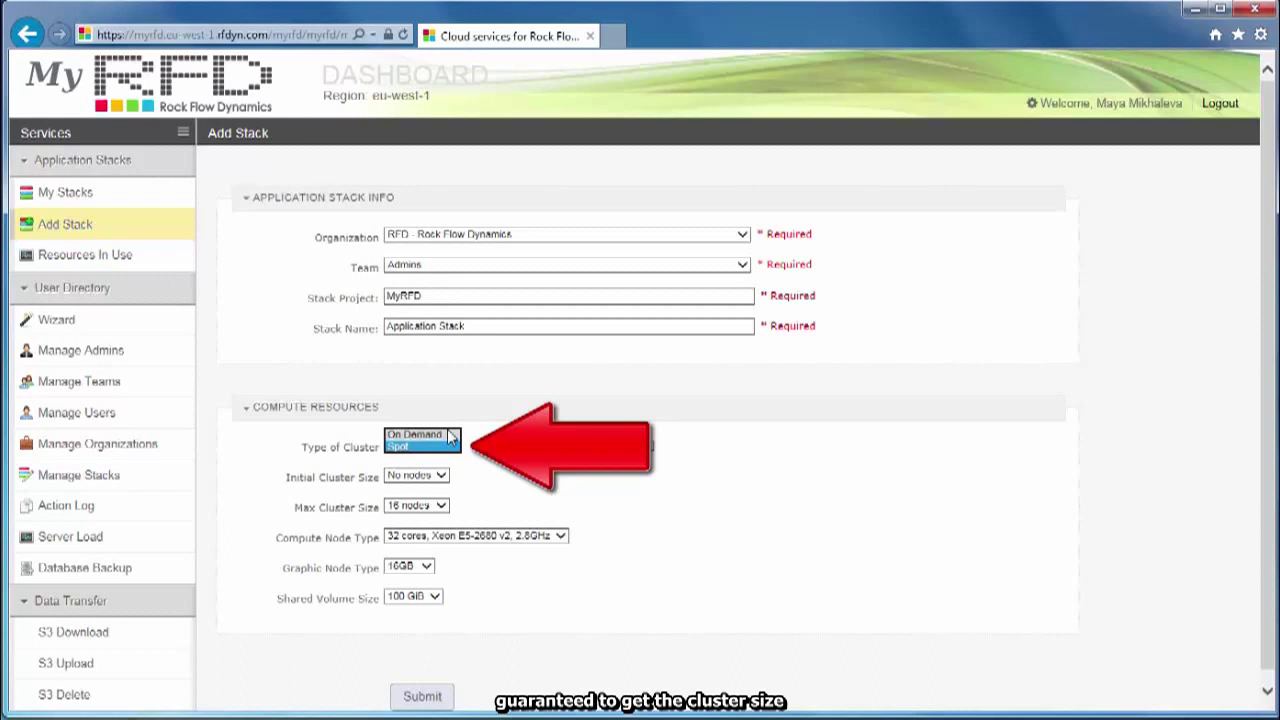
left_click(450, 435)
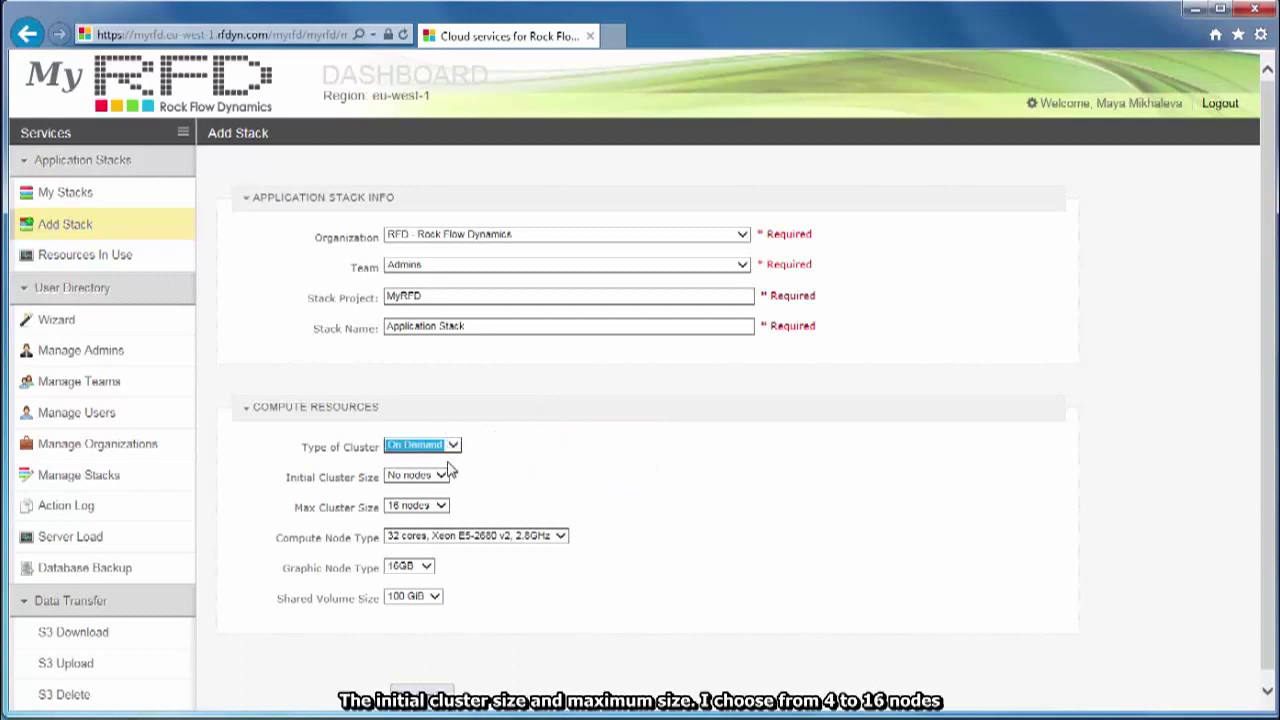
left_click(446, 477)
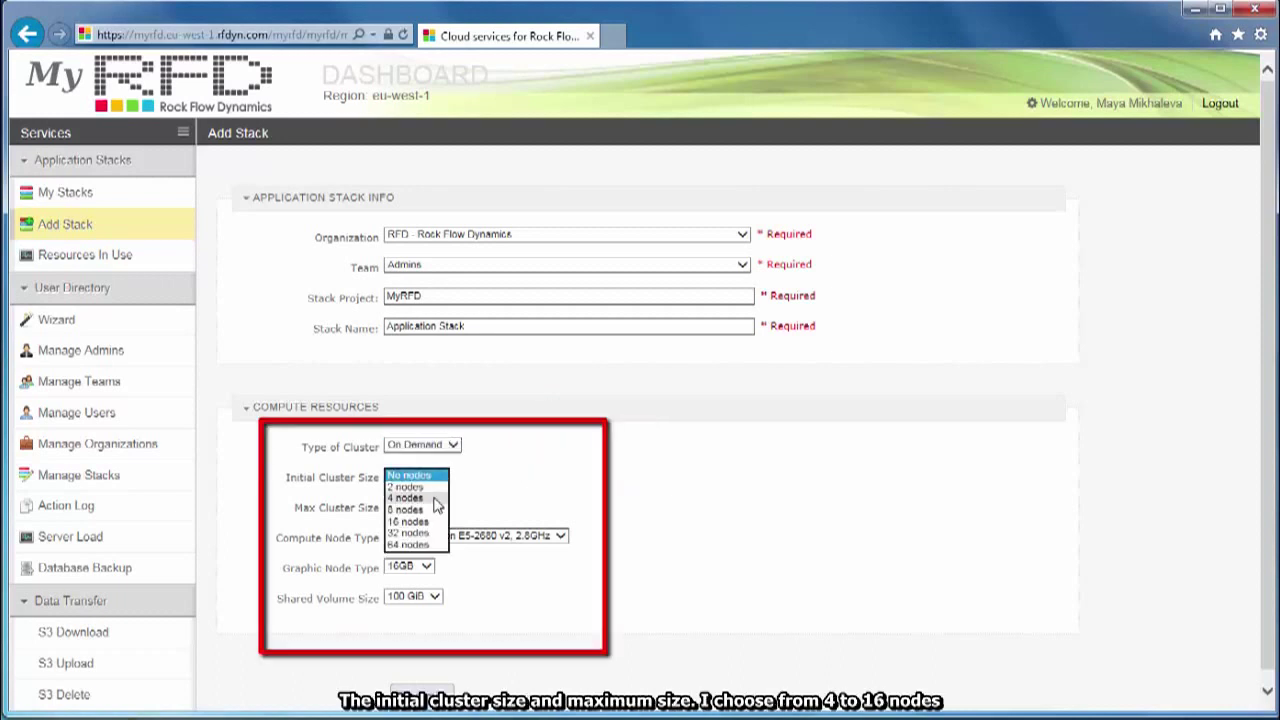
left_click(433, 499)
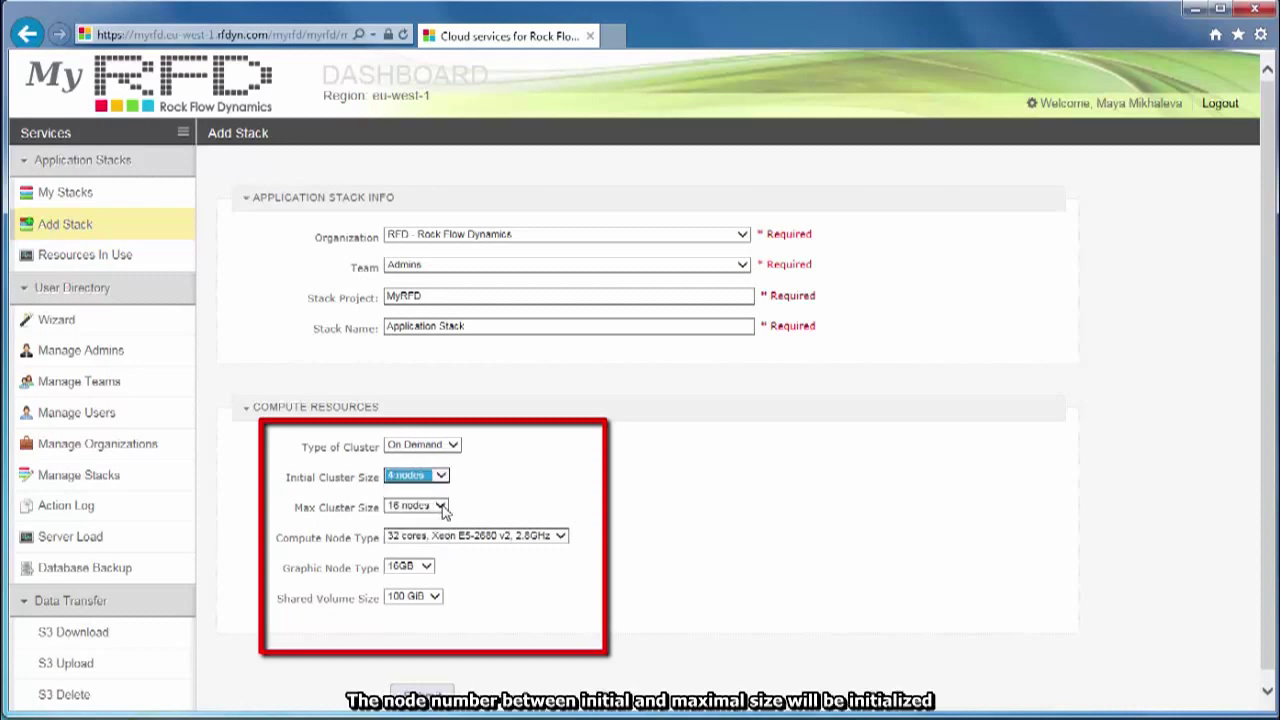
left_click(561, 537)
left_click(563, 537)
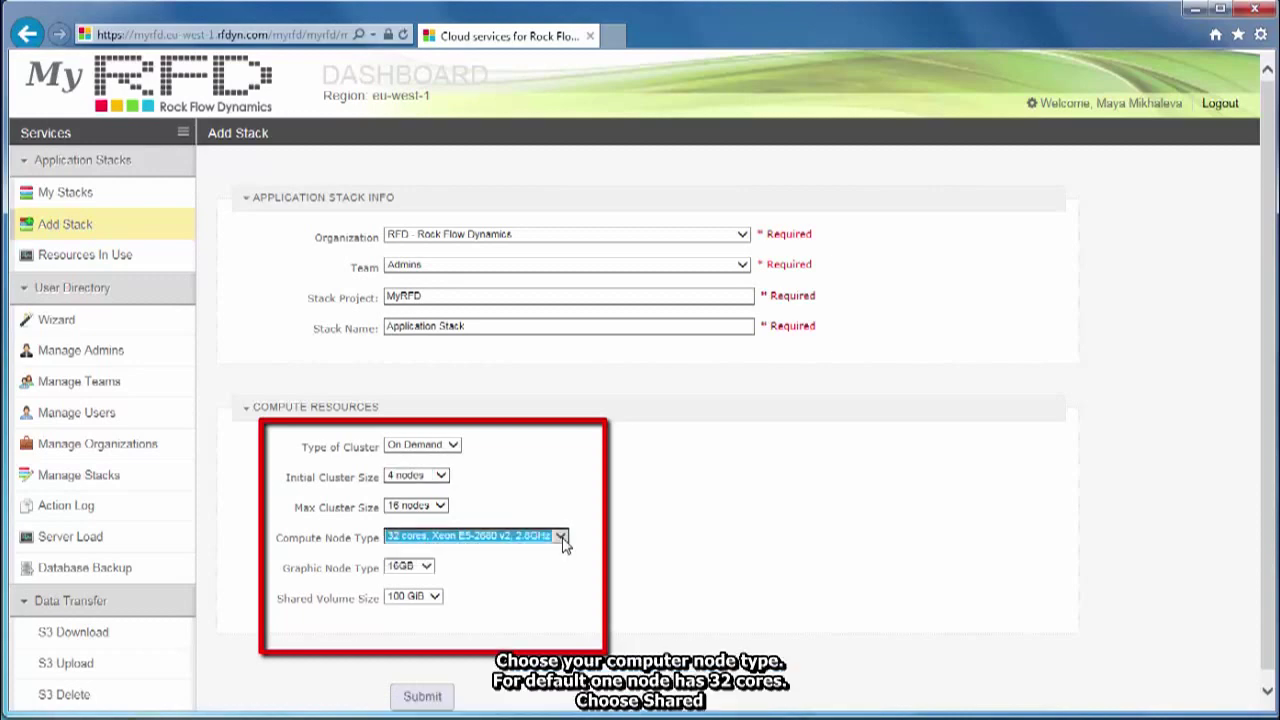
left_click(436, 596)
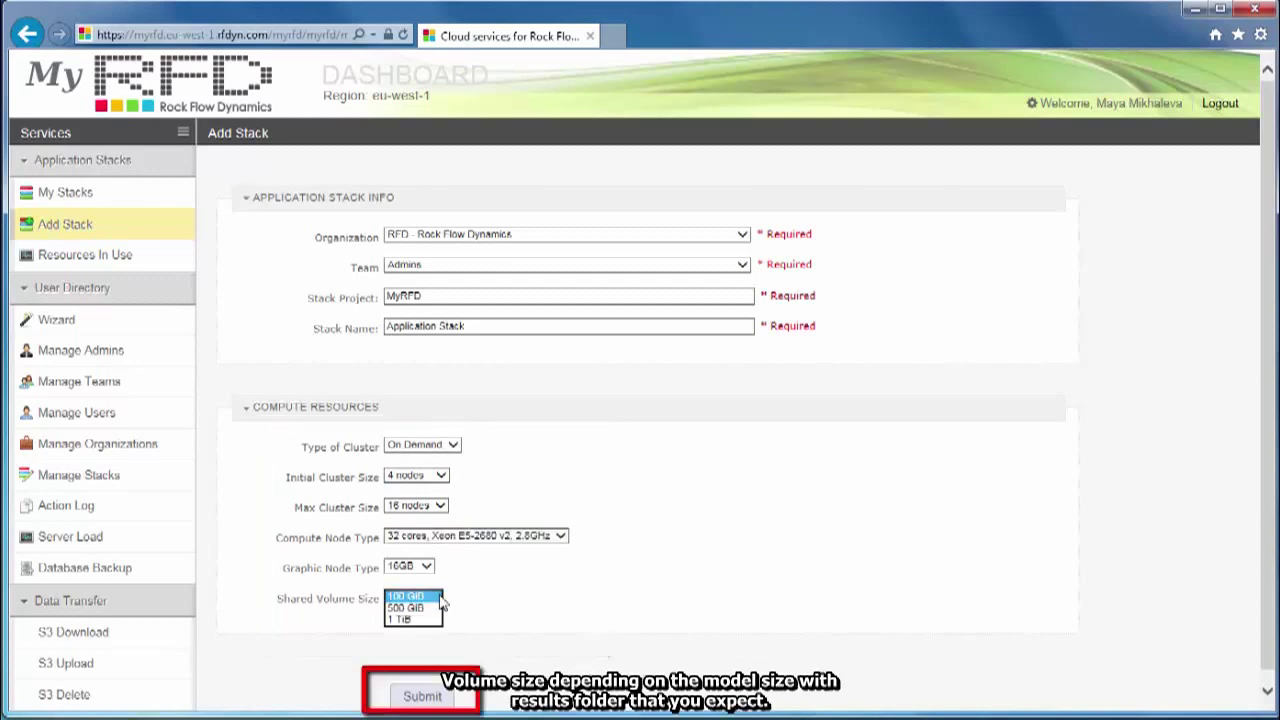
left_click(440, 597)
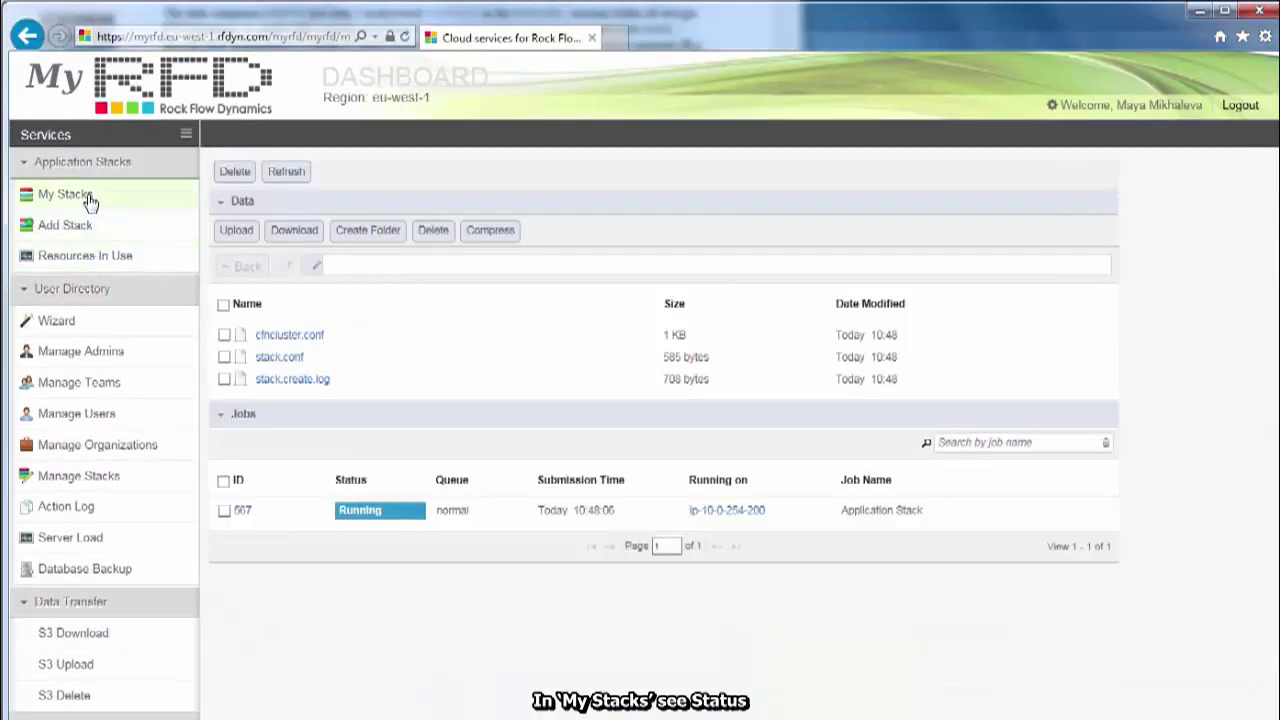
- Refresh My Stacks until the Application Stack shows Ready, then open its page
left_click(88, 200)
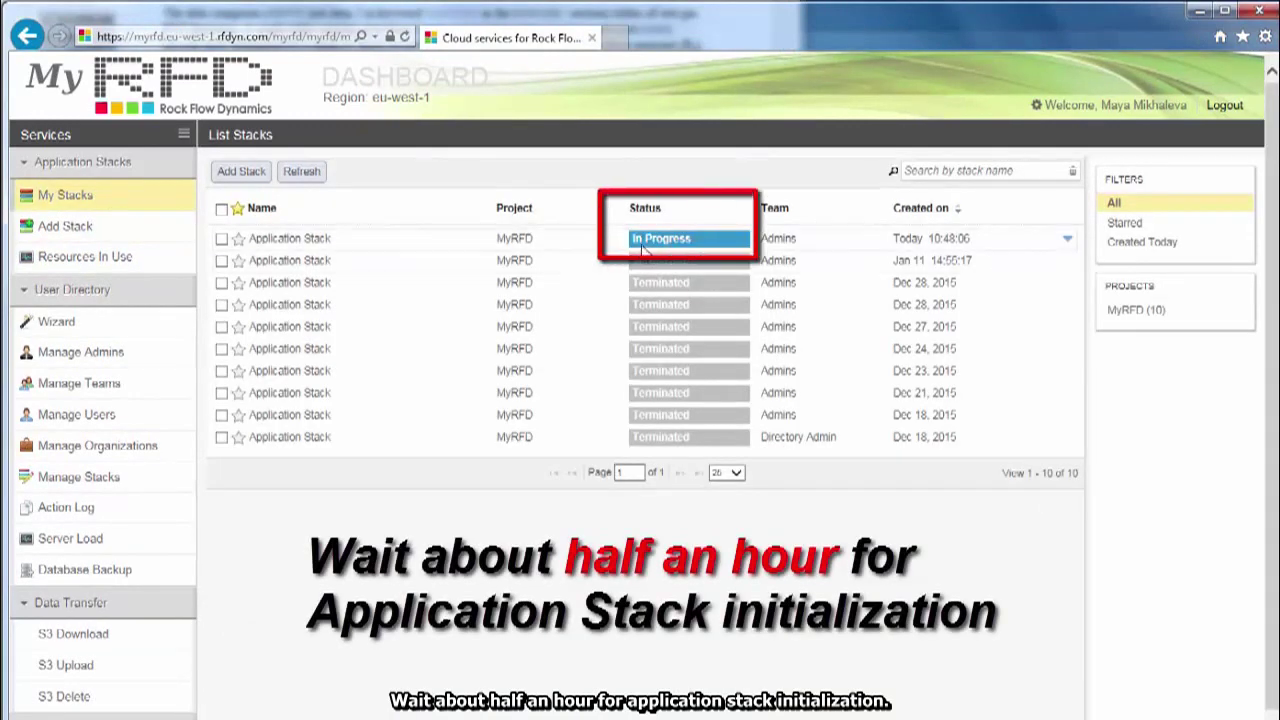
mouse_move(652, 250)
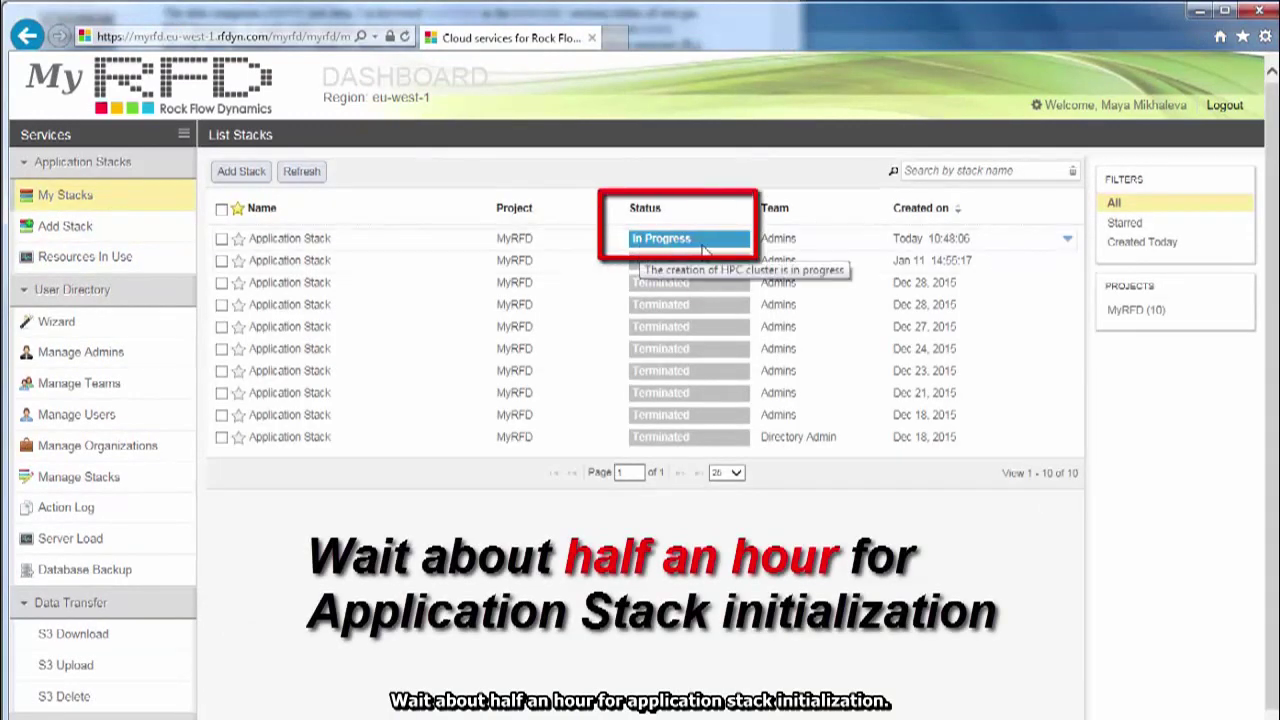
left_click(305, 173)
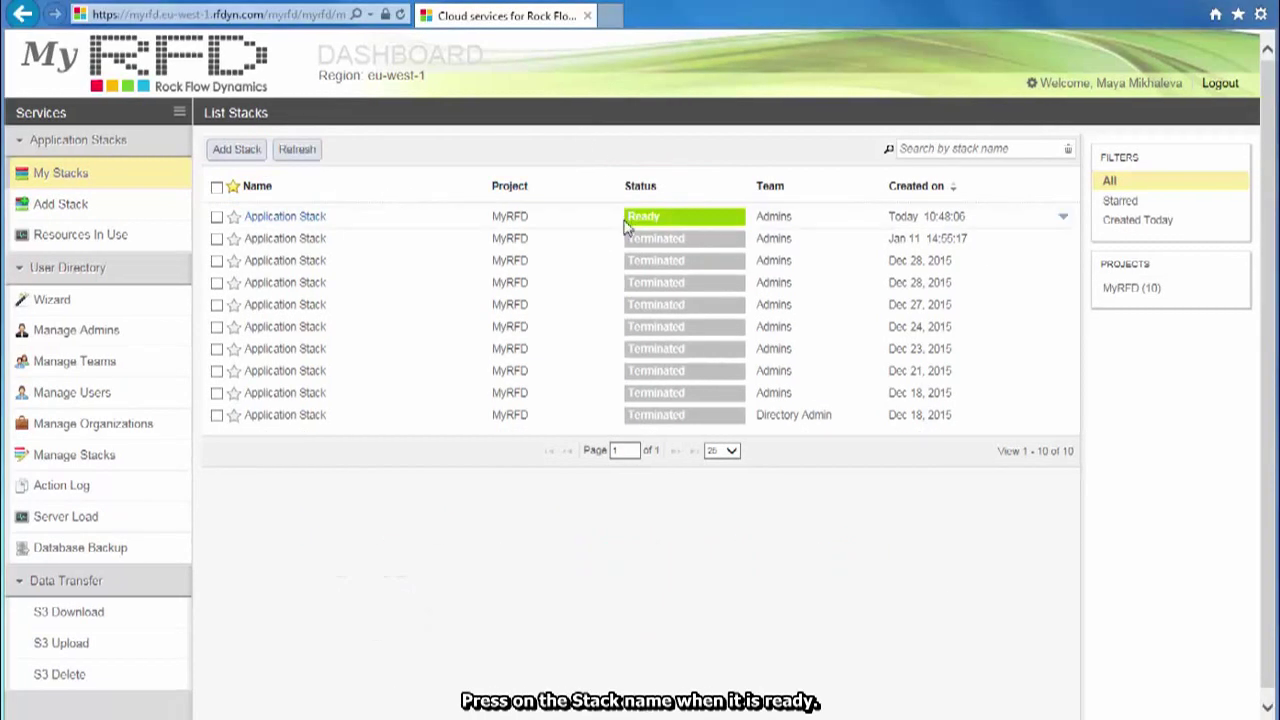
left_click(311, 220)
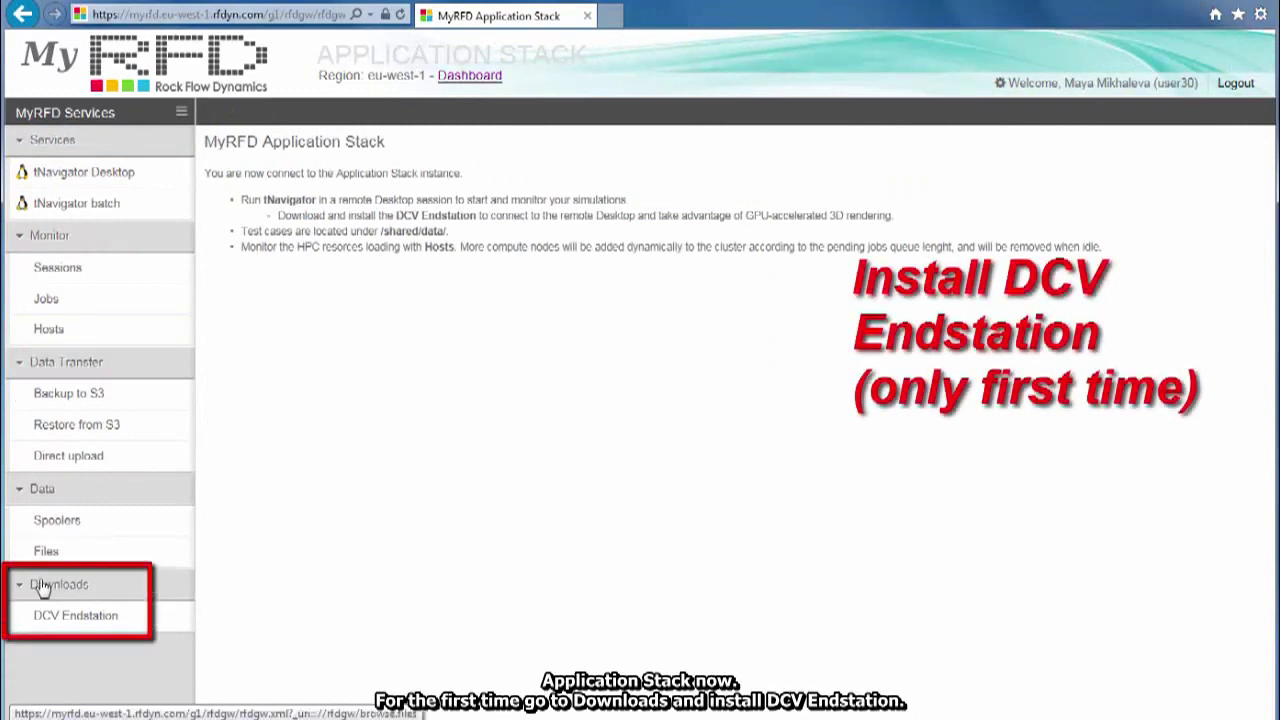
- Restore AHM-test.zip from S3 into /shared/data with Unpack archive enabled
left_click(70, 618)
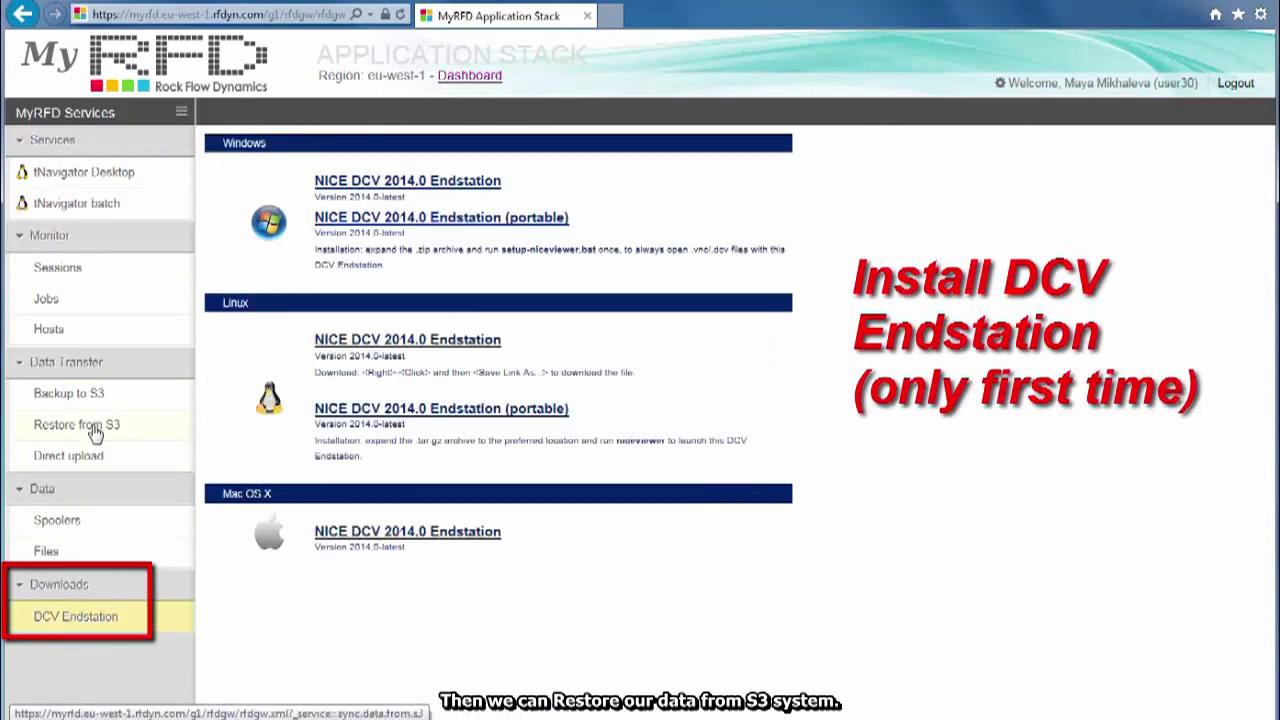
left_click(93, 428)
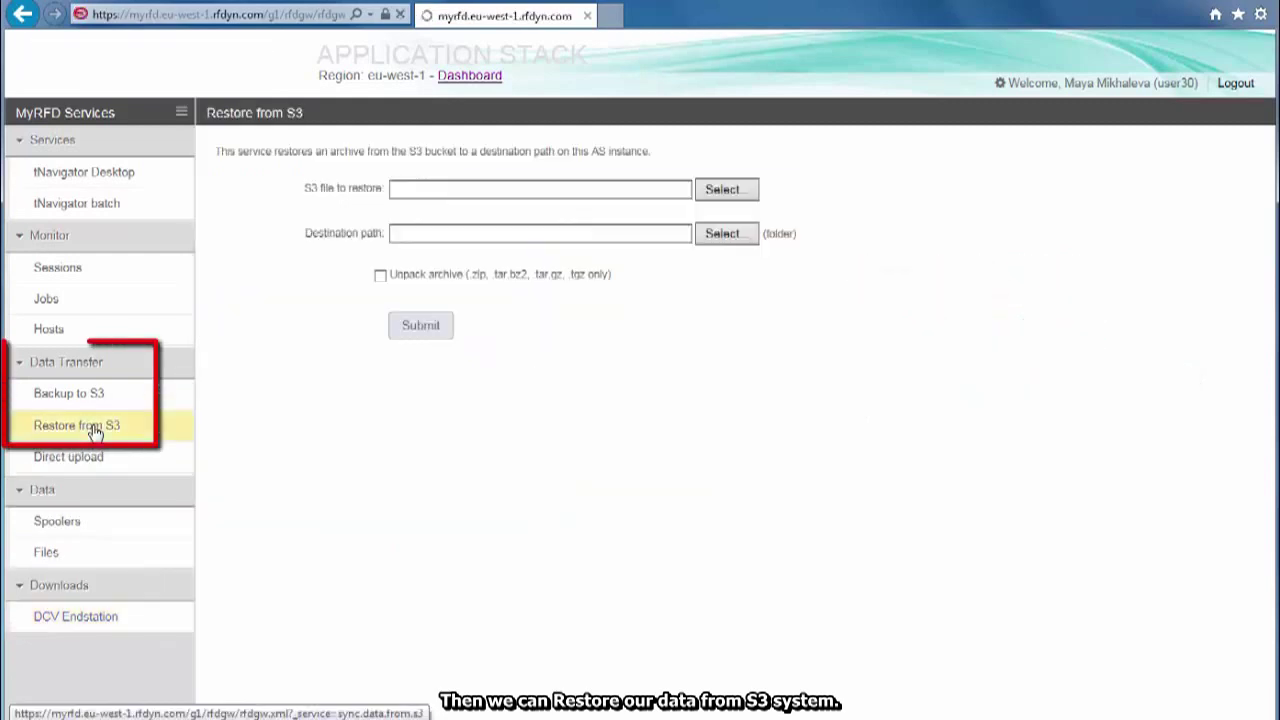
left_click(742, 192)
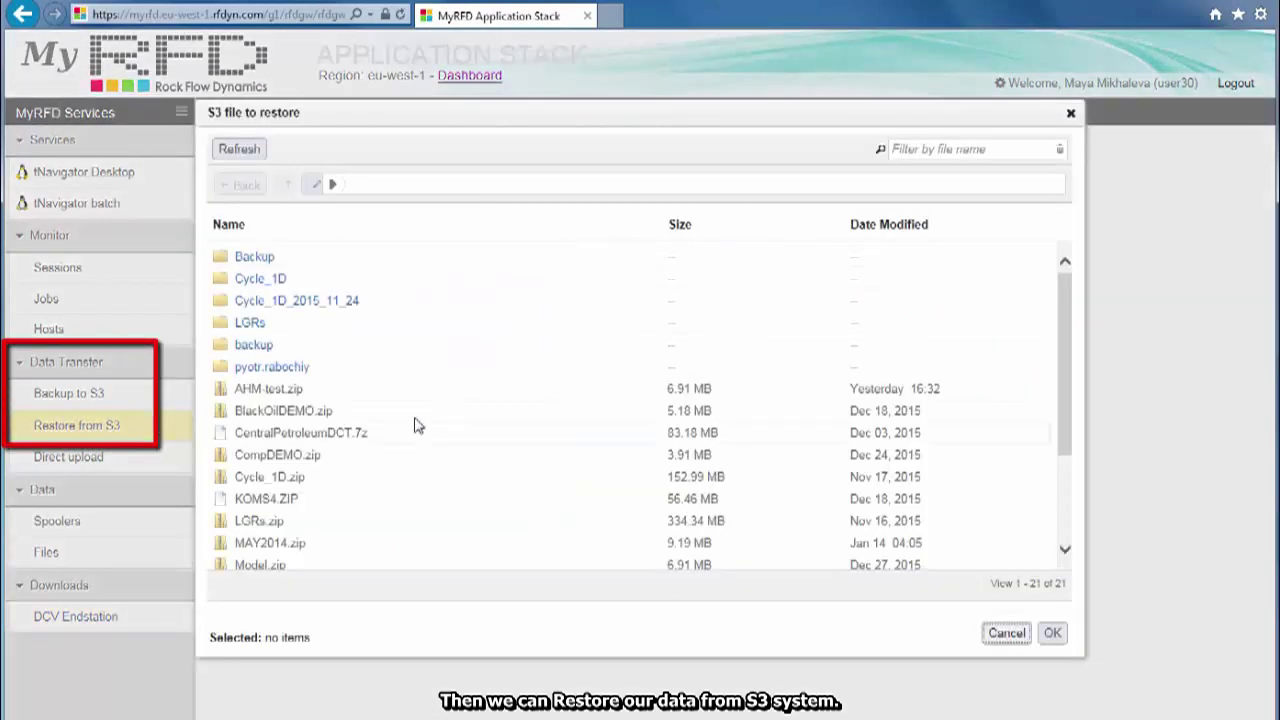
left_click(268, 388)
left_click(1052, 632)
left_click(722, 233)
left_click(1050, 632)
left_click(380, 276)
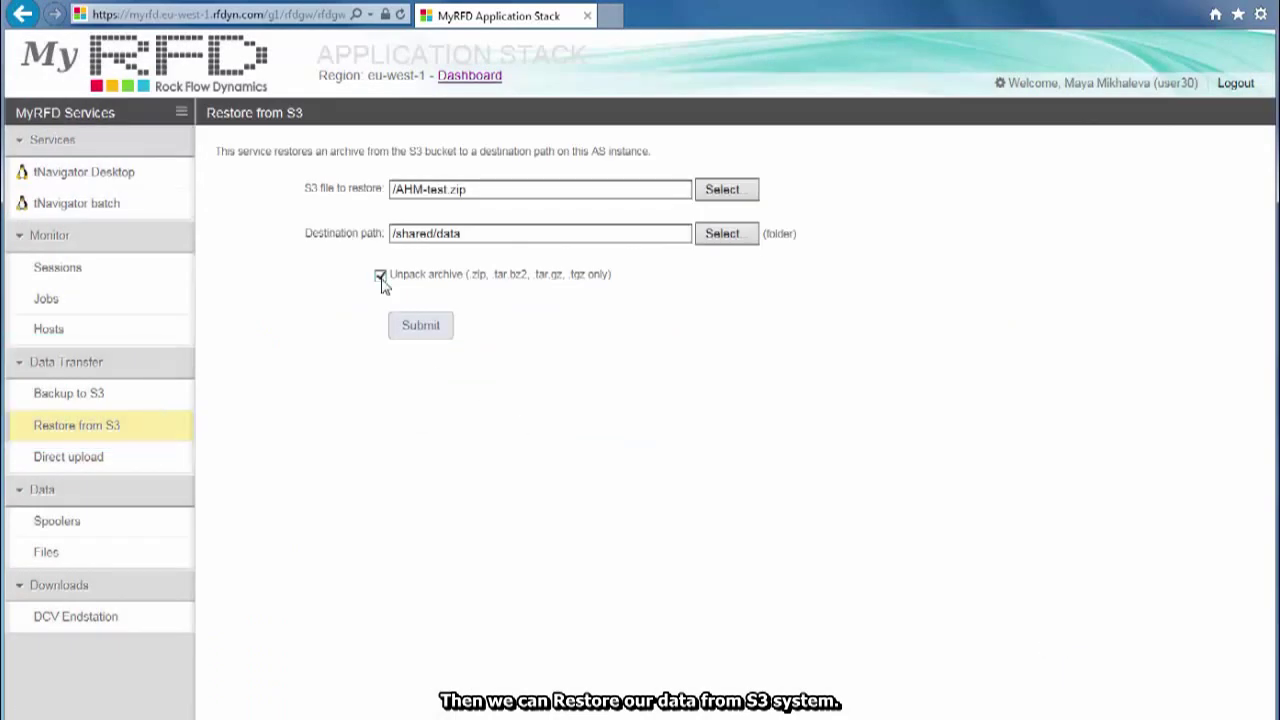
left_click(422, 330)
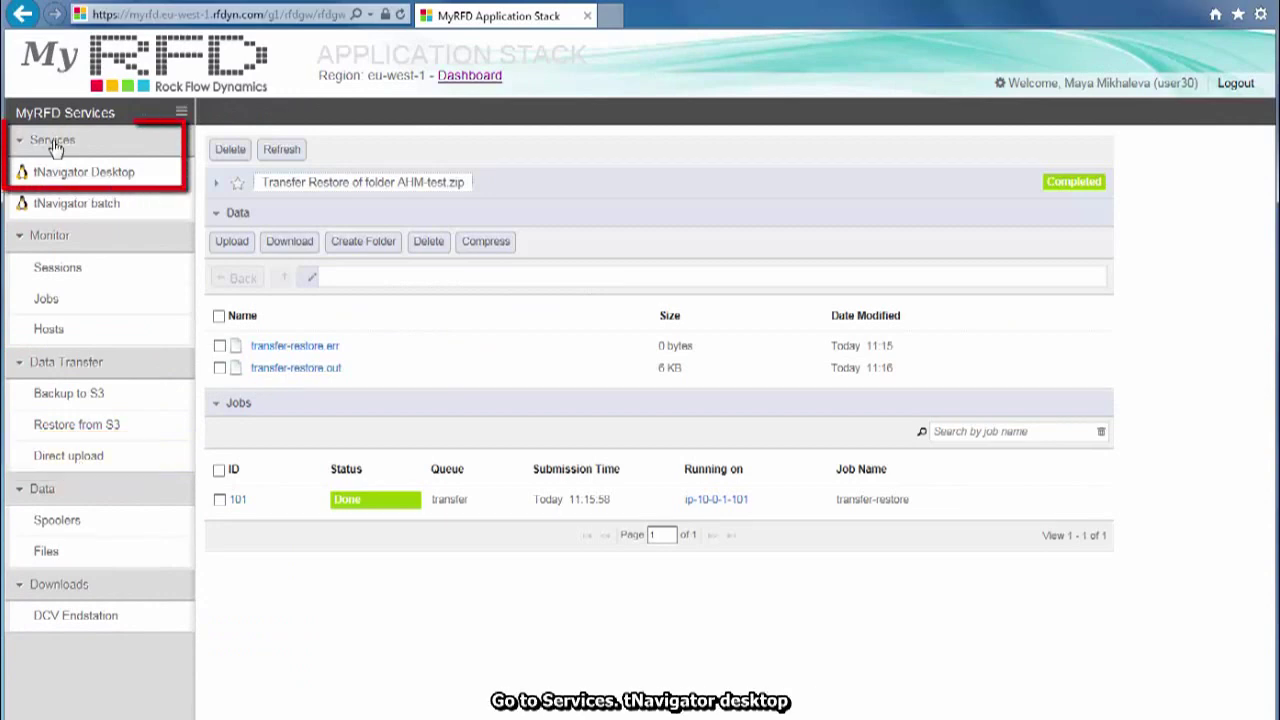
- Launch a tNavigator Desktop session at the fullscreen autodetected resolution
left_click(62, 174)
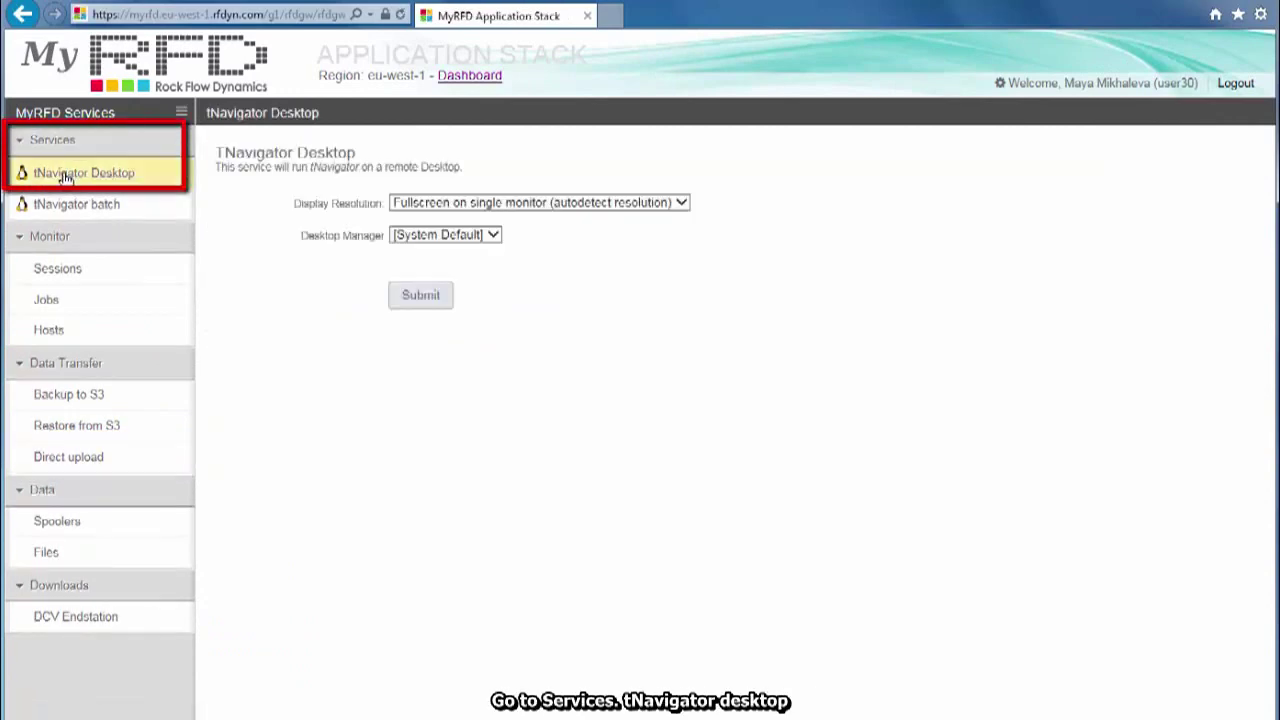
left_click(681, 203)
left_click(685, 204)
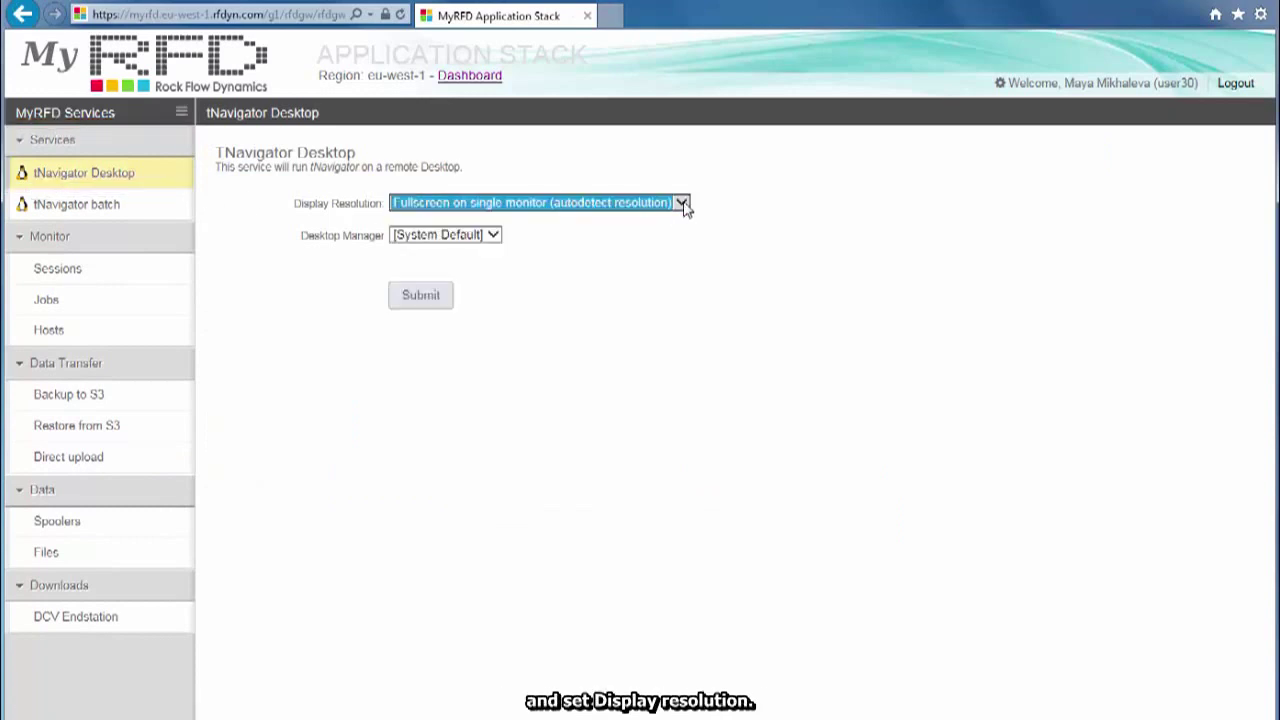
left_click(421, 297)
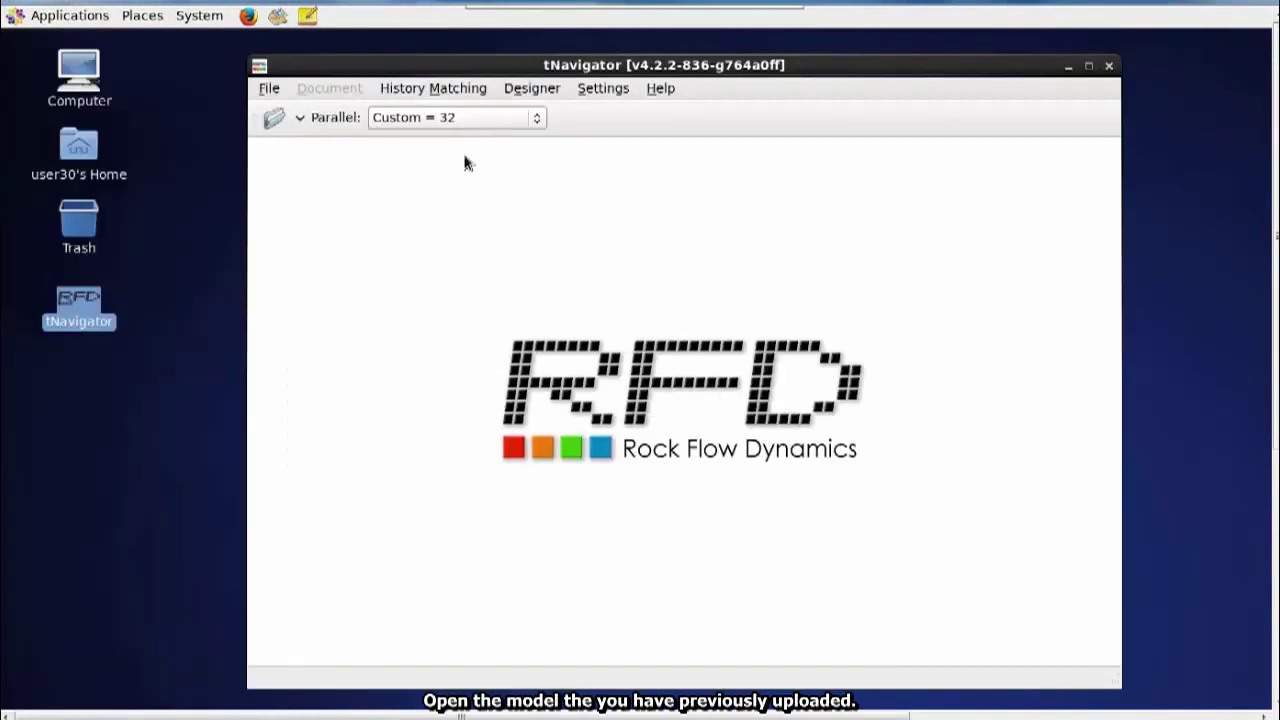
- Open AHM-test.data and view its pressure map in 3D, tilted to show the top
left_click(268, 90)
left_click(290, 109)
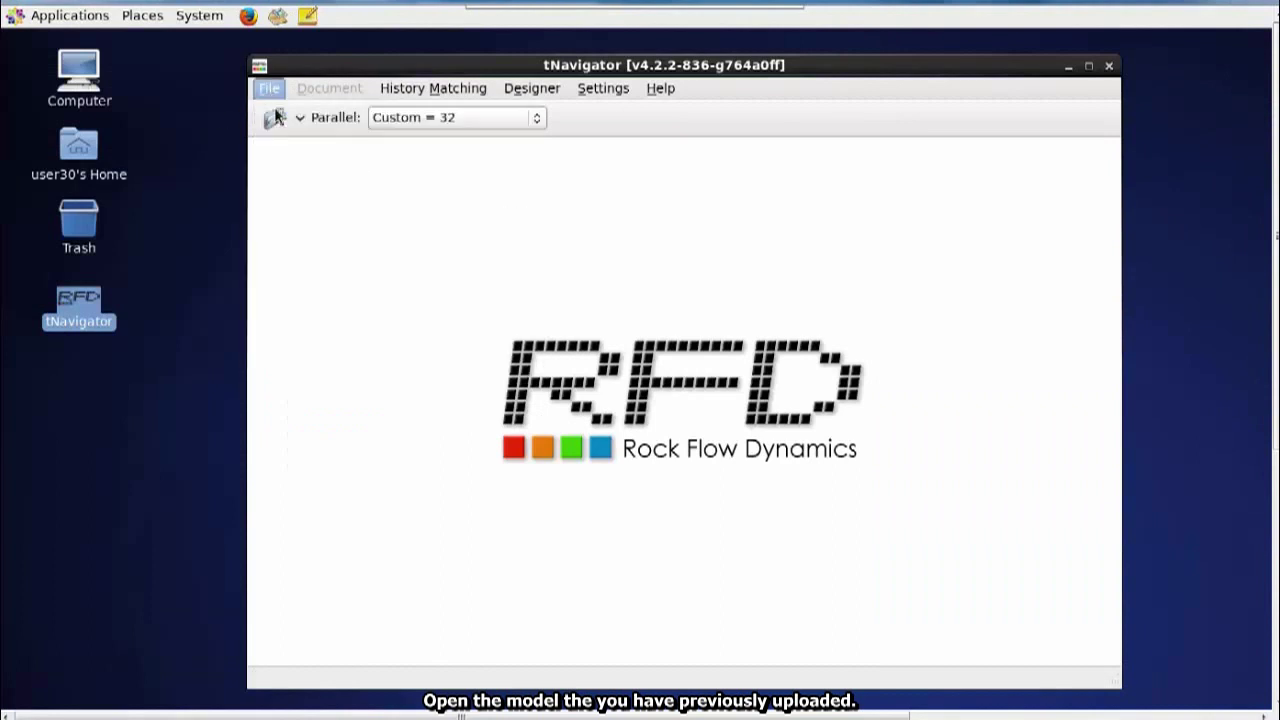
left_click(532, 277)
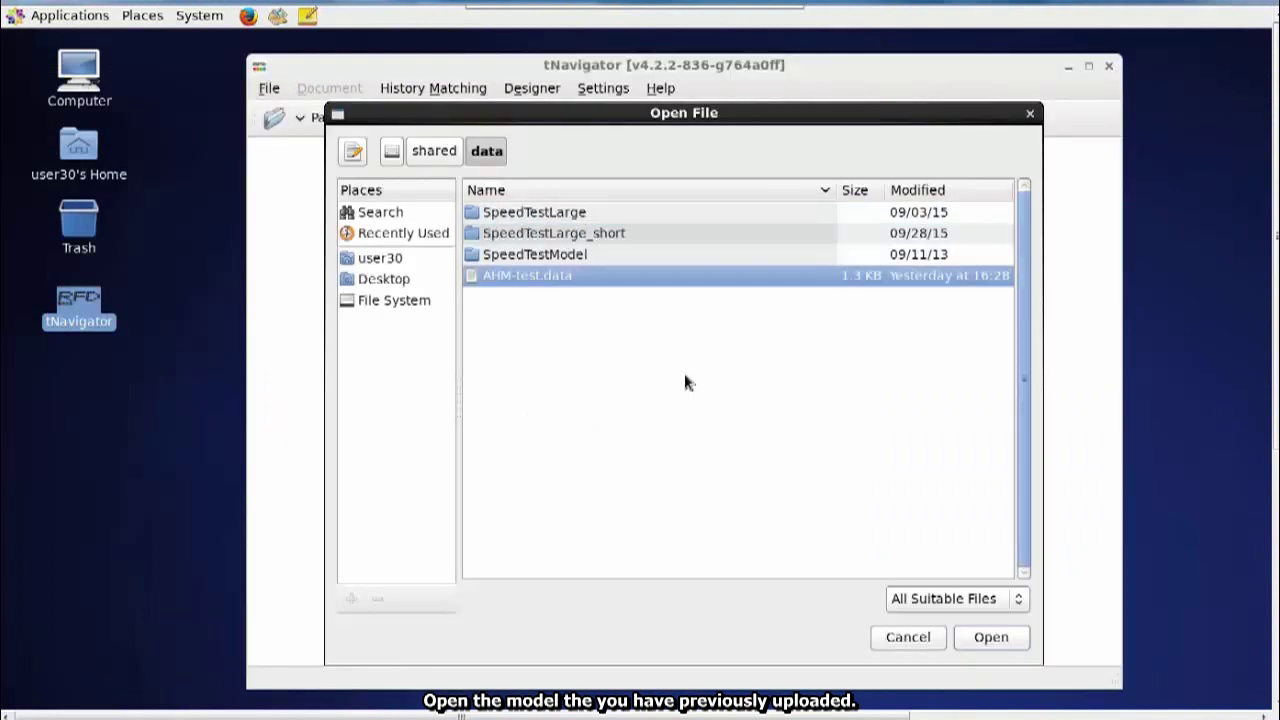
left_click(985, 641)
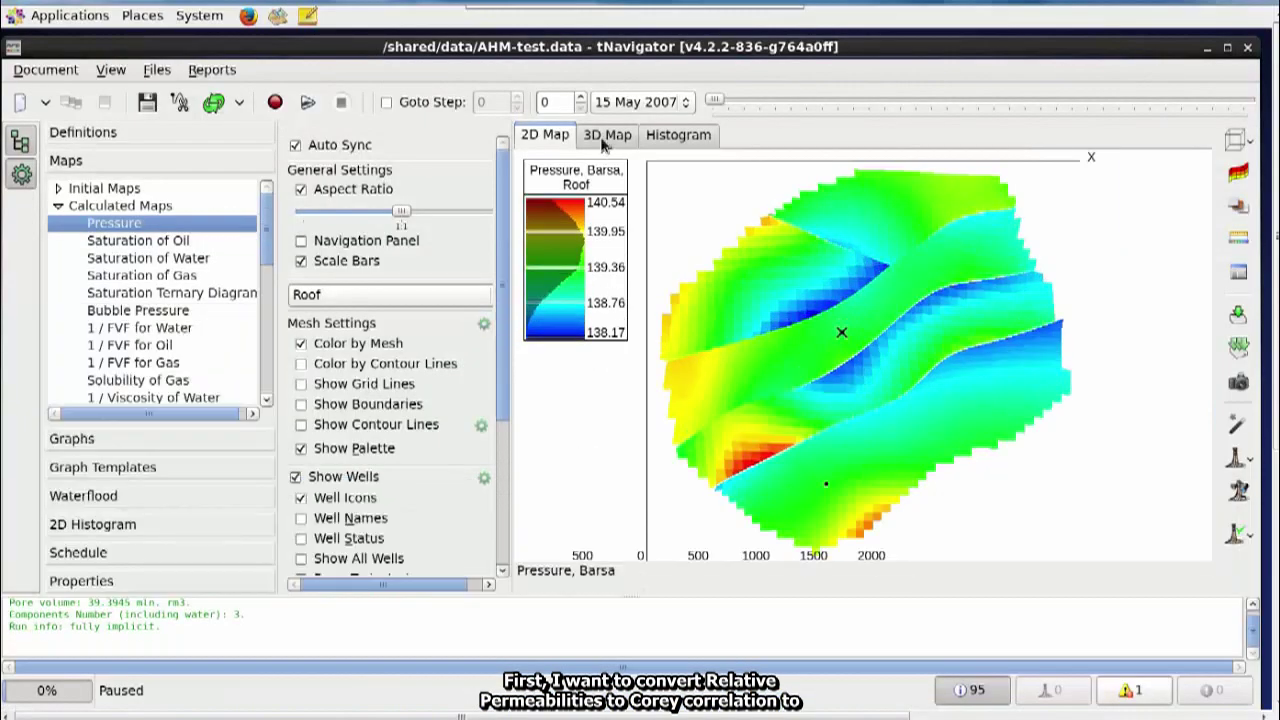
left_click(607, 134)
left_click_drag(757, 340, 865, 373)
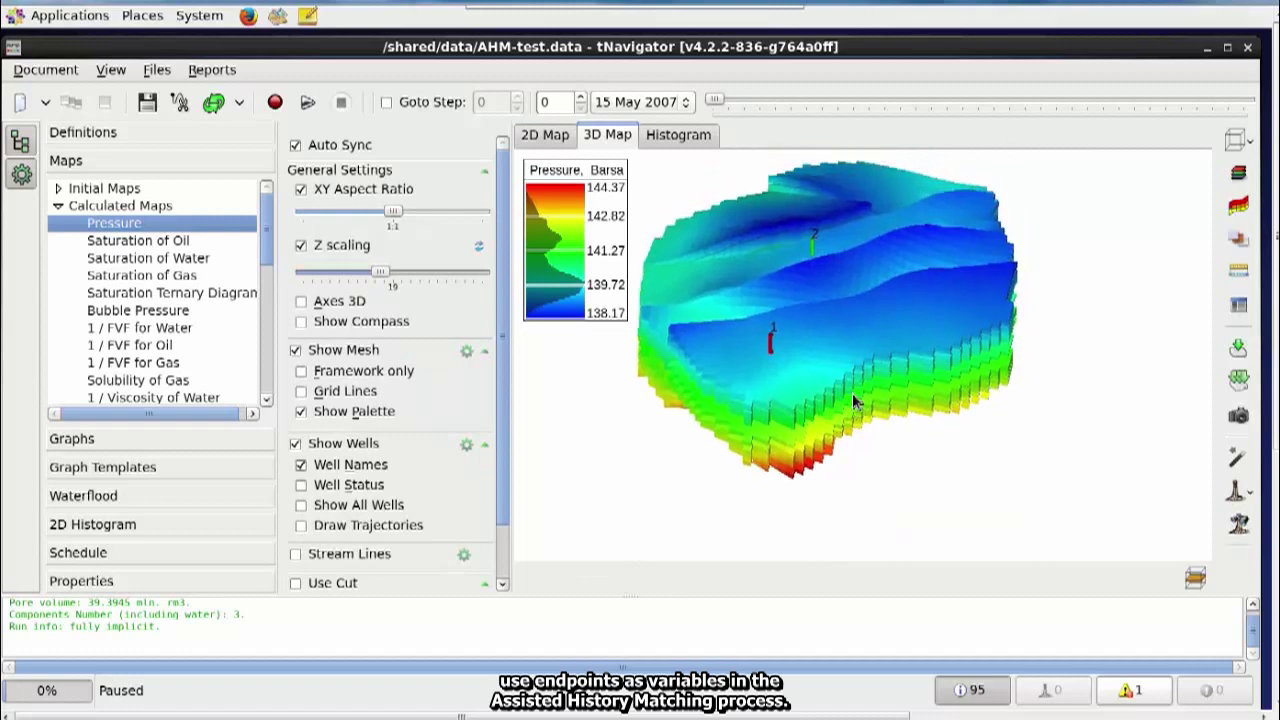
- Create Corey keywords from the relative permeabilities, reload, and check the gas-oil curves
left_click(55, 75)
mouse_move(98, 228)
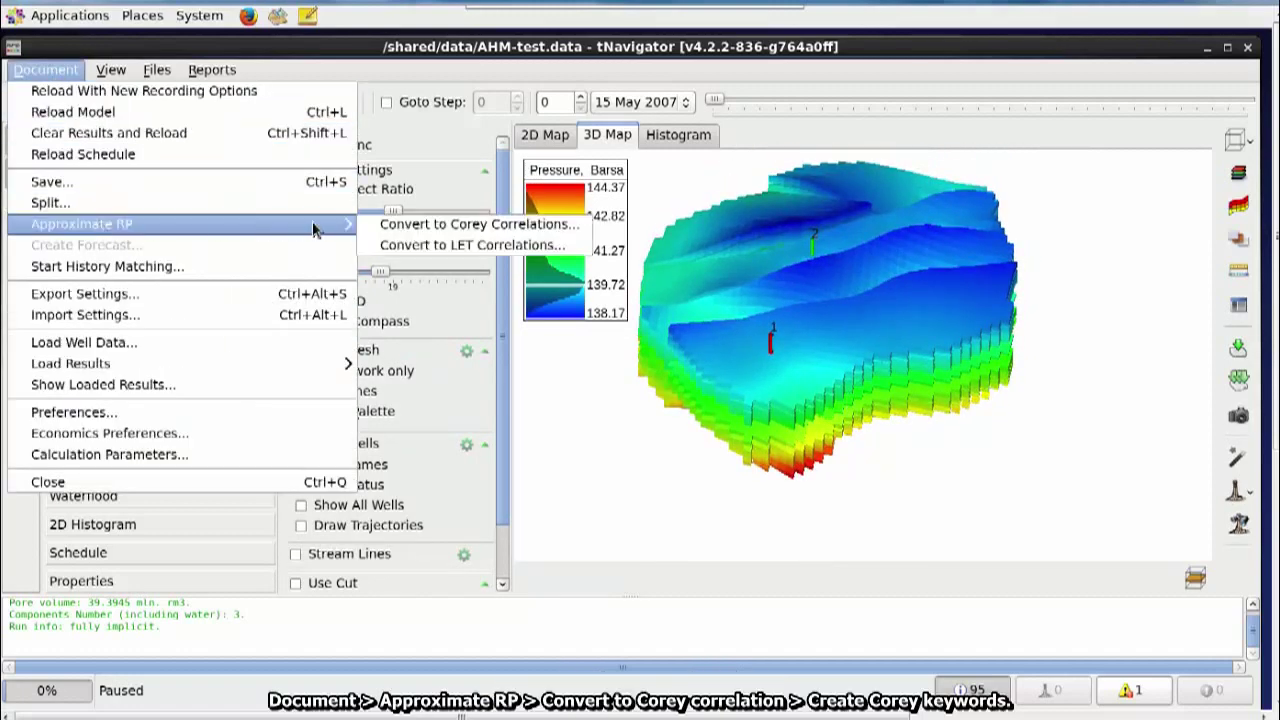
left_click(450, 224)
left_click_drag(839, 96, 843, 62)
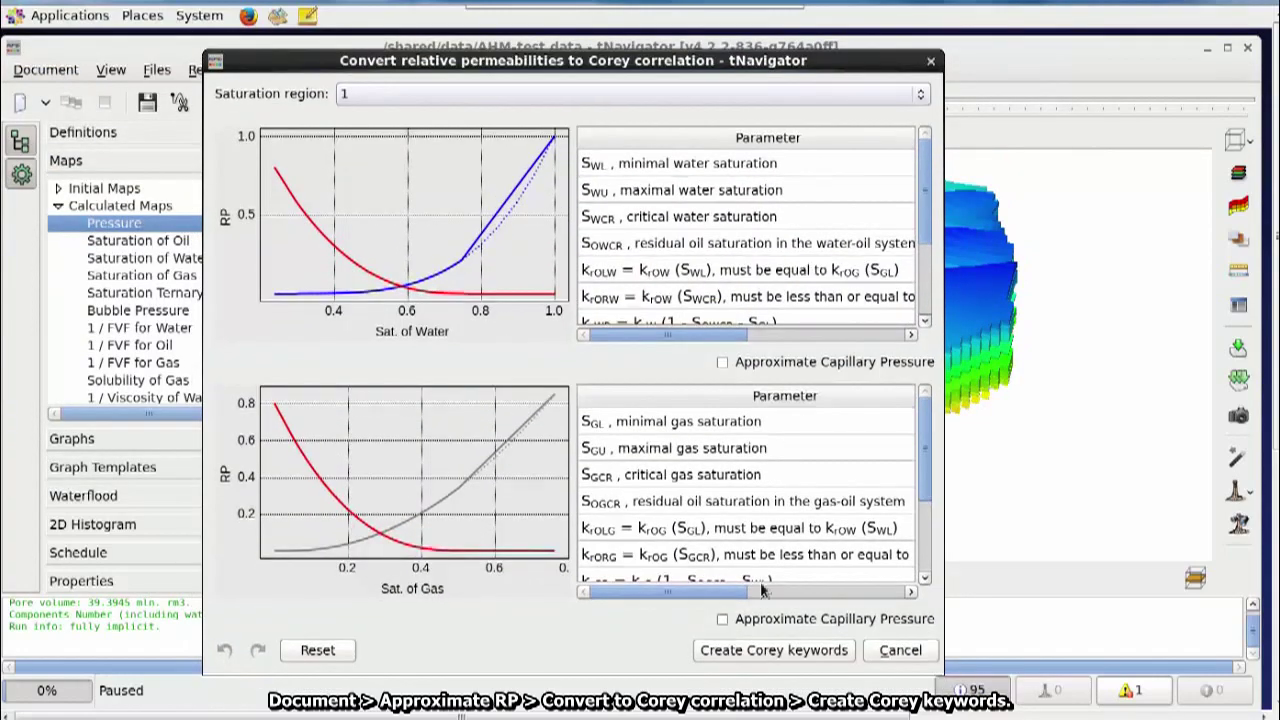
left_click(764, 651)
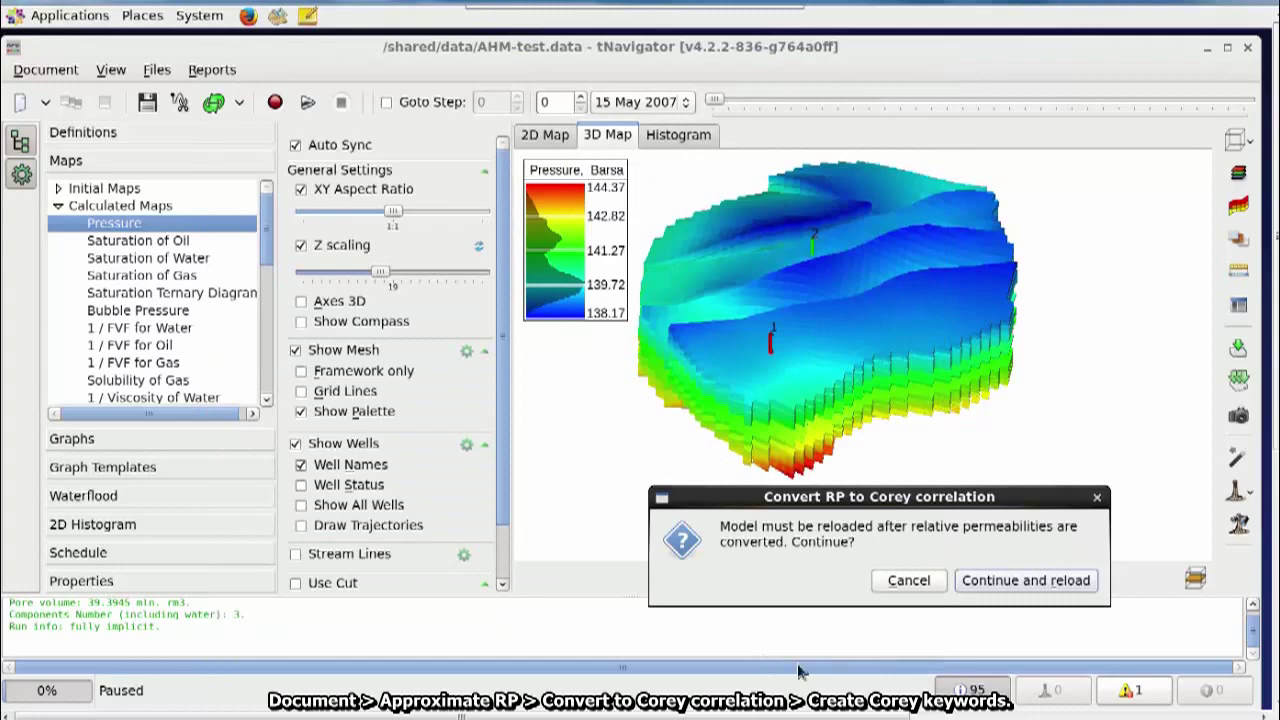
left_click(1058, 588)
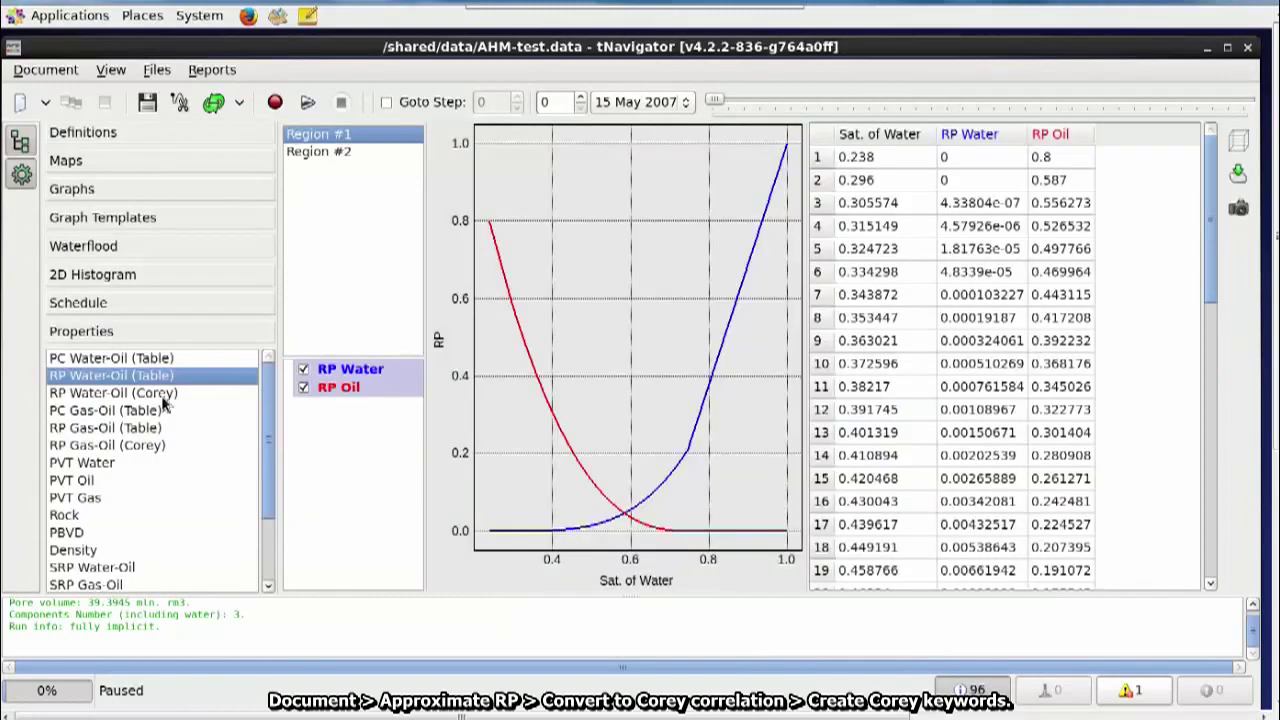
left_click(148, 430)
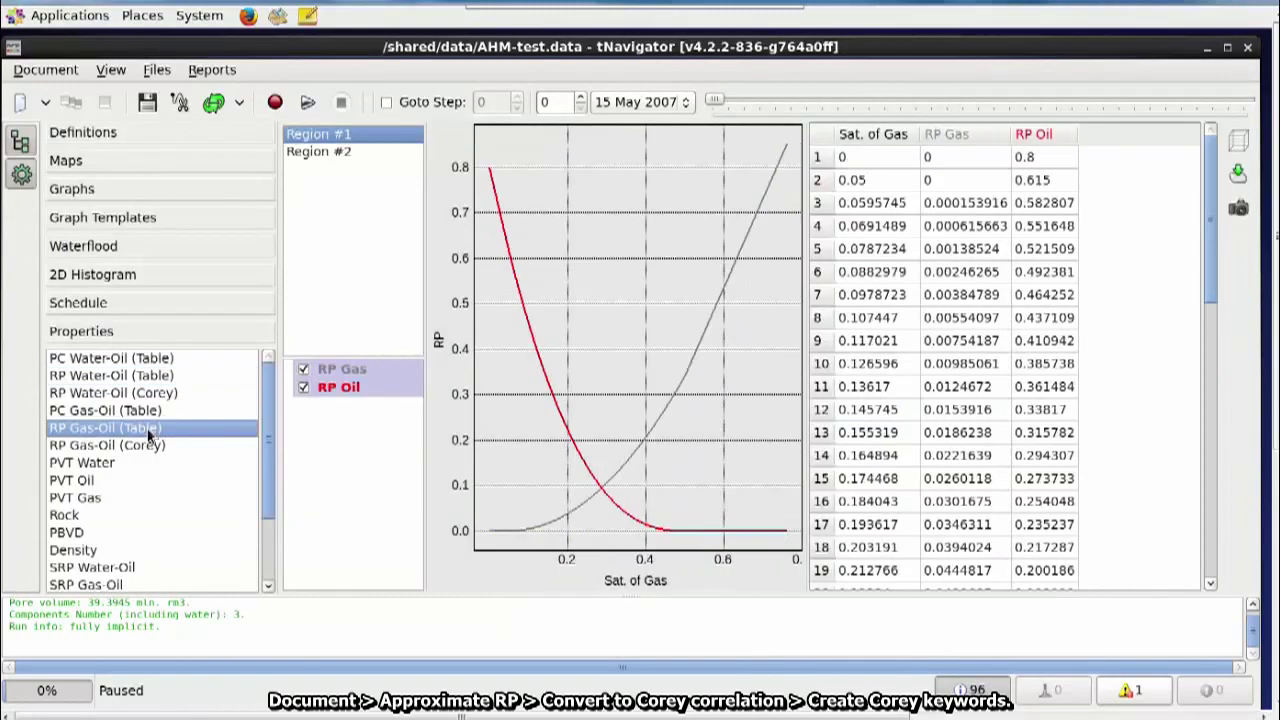
left_click(85, 162)
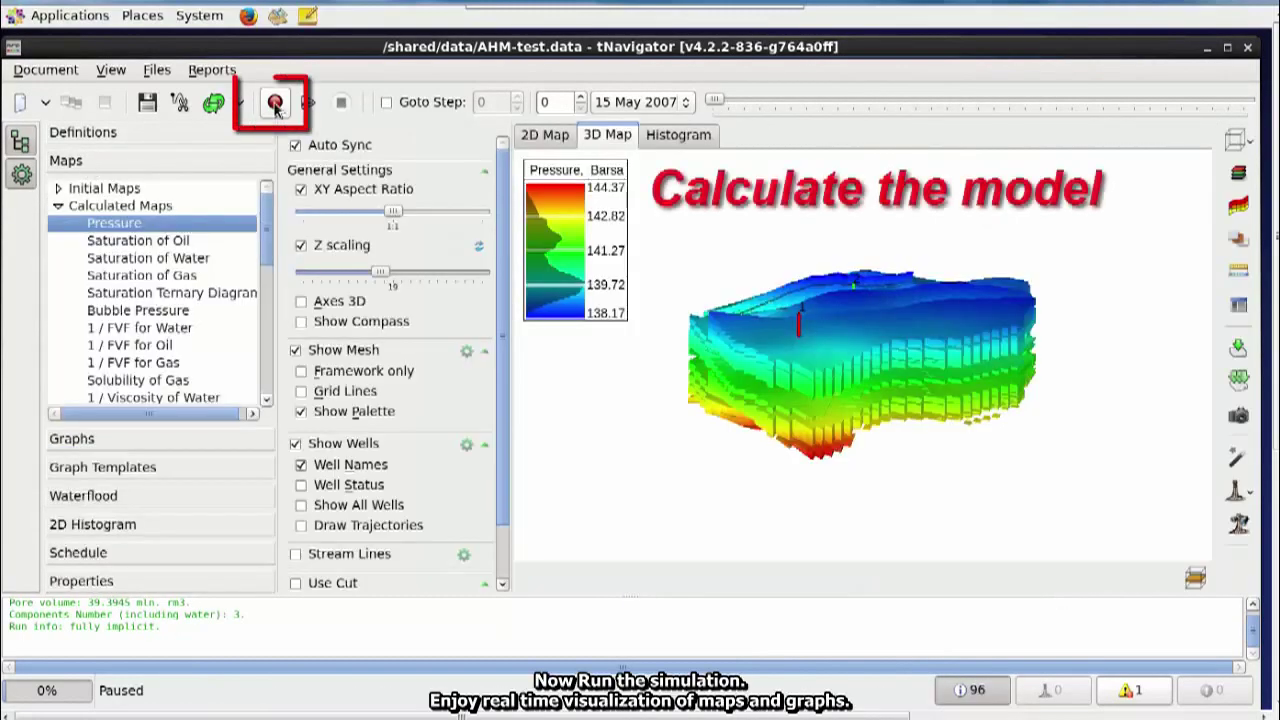
- Run the simulation and tilt the 3D view to watch the model's top surface
left_click(275, 102)
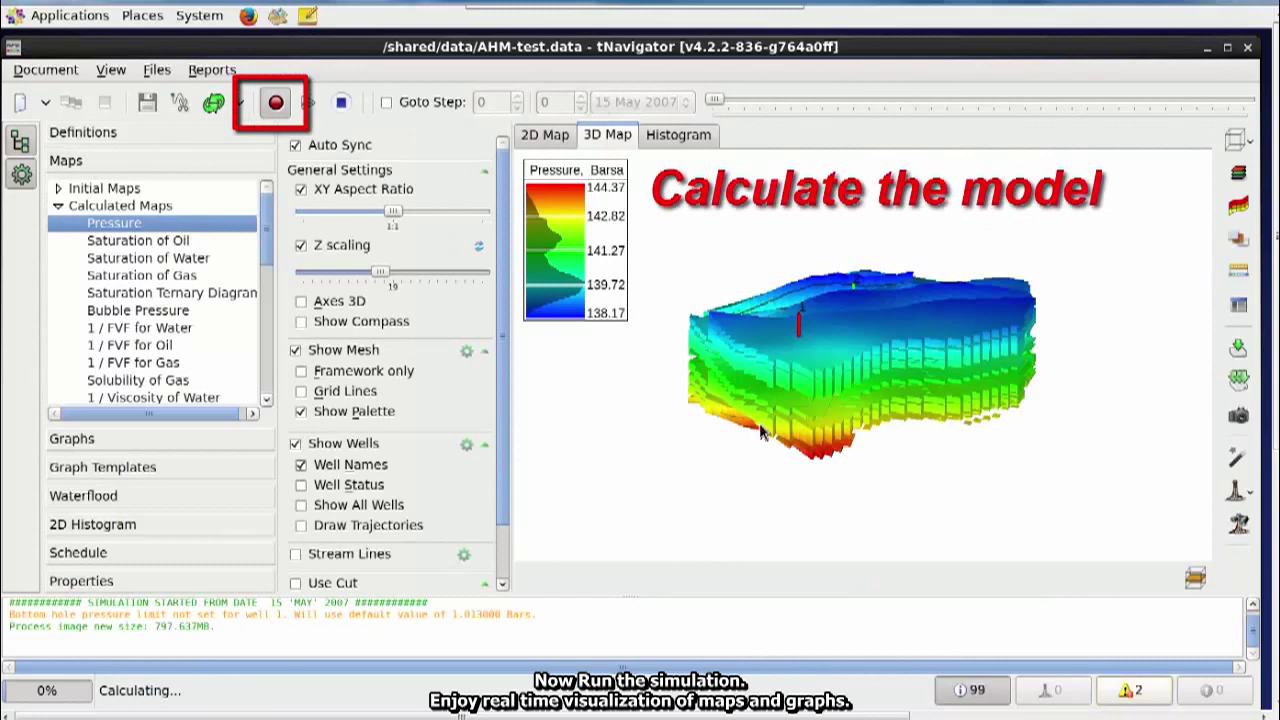
left_click_drag(763, 435, 826, 336)
scroll(791, 405, "up", 2)
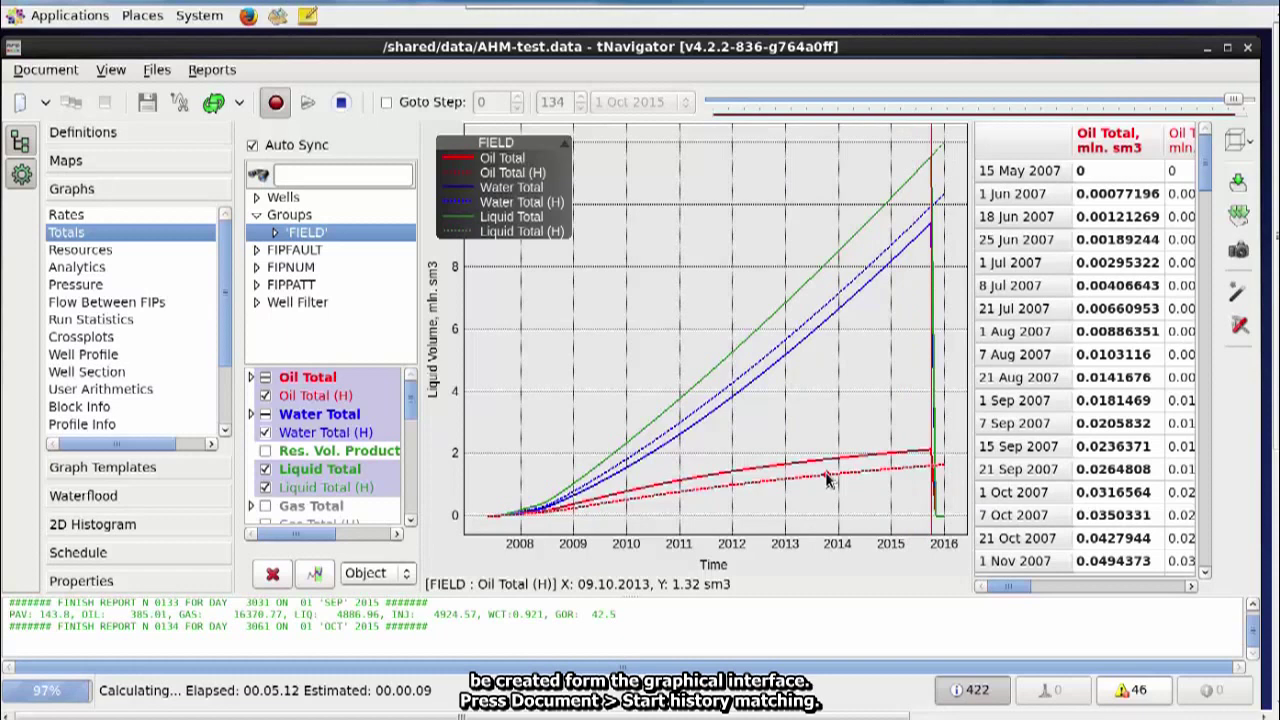
- Select S_WCR and K_RORW as matching variables for saturation regions 1 and 2
left_click(42, 72)
left_click(89, 268)
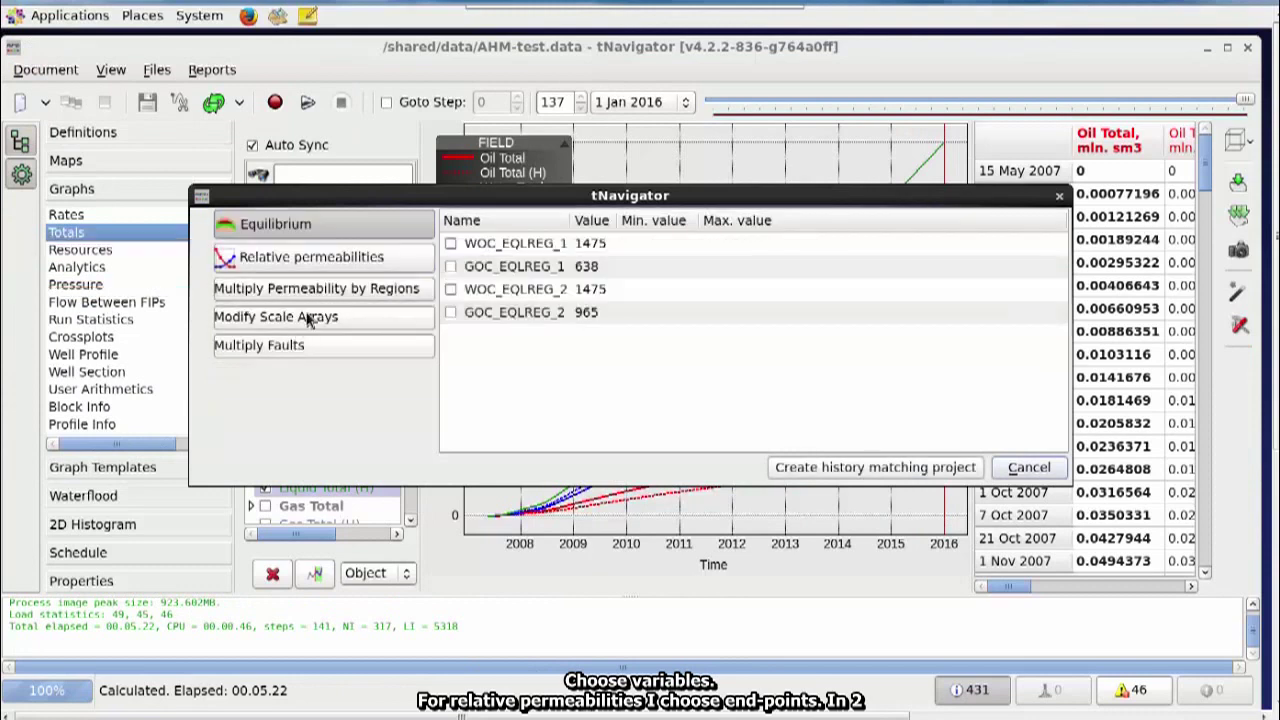
left_click(348, 259)
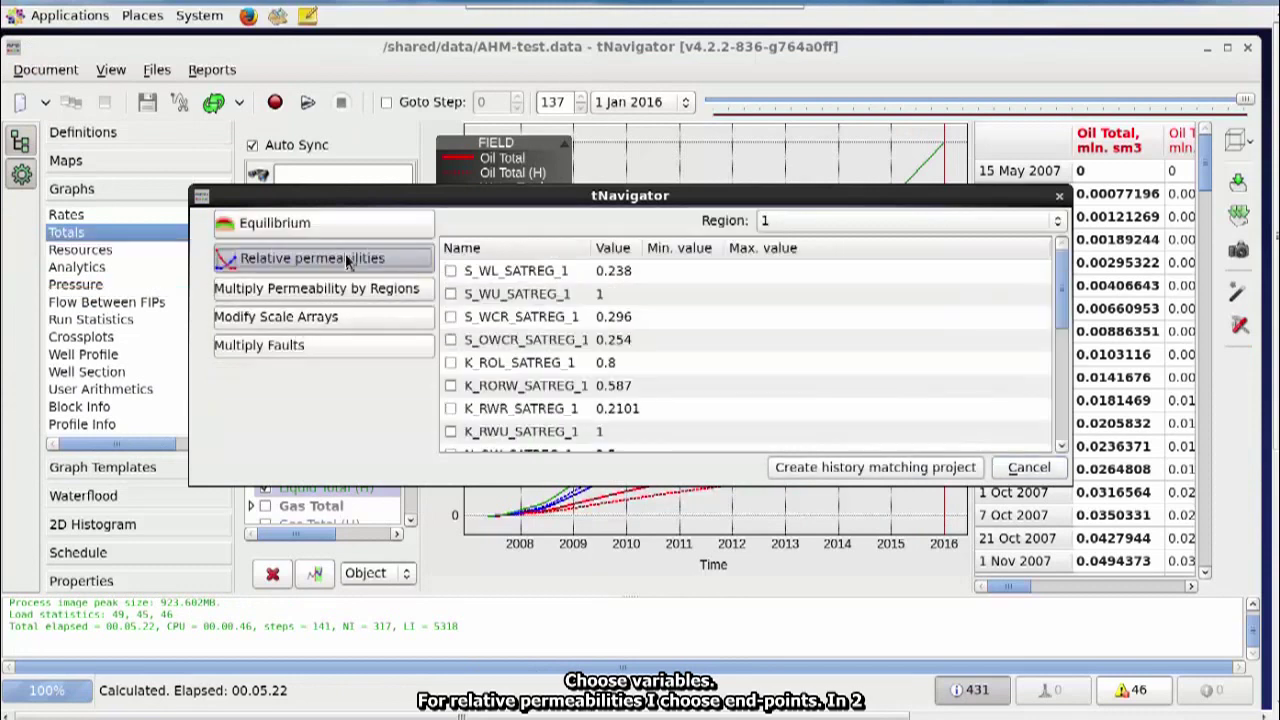
left_click(450, 317)
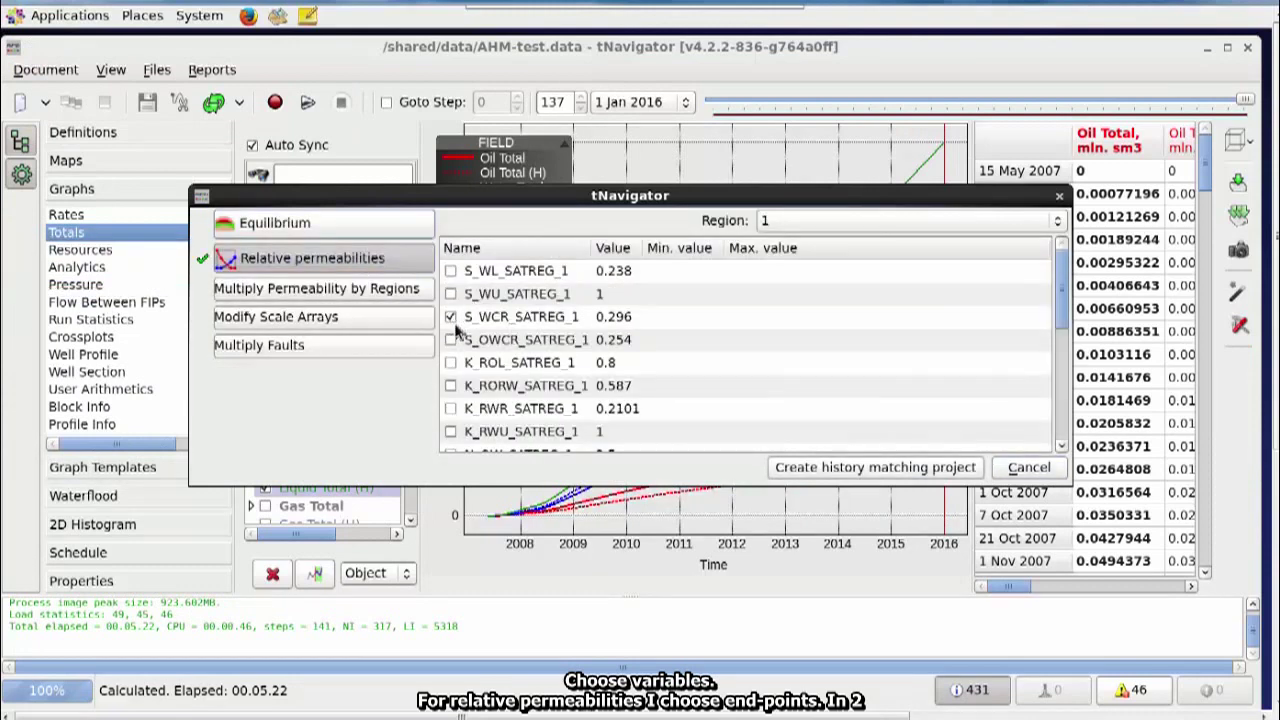
left_click(450, 386)
left_click(920, 230)
left_click(830, 252)
left_click(450, 317)
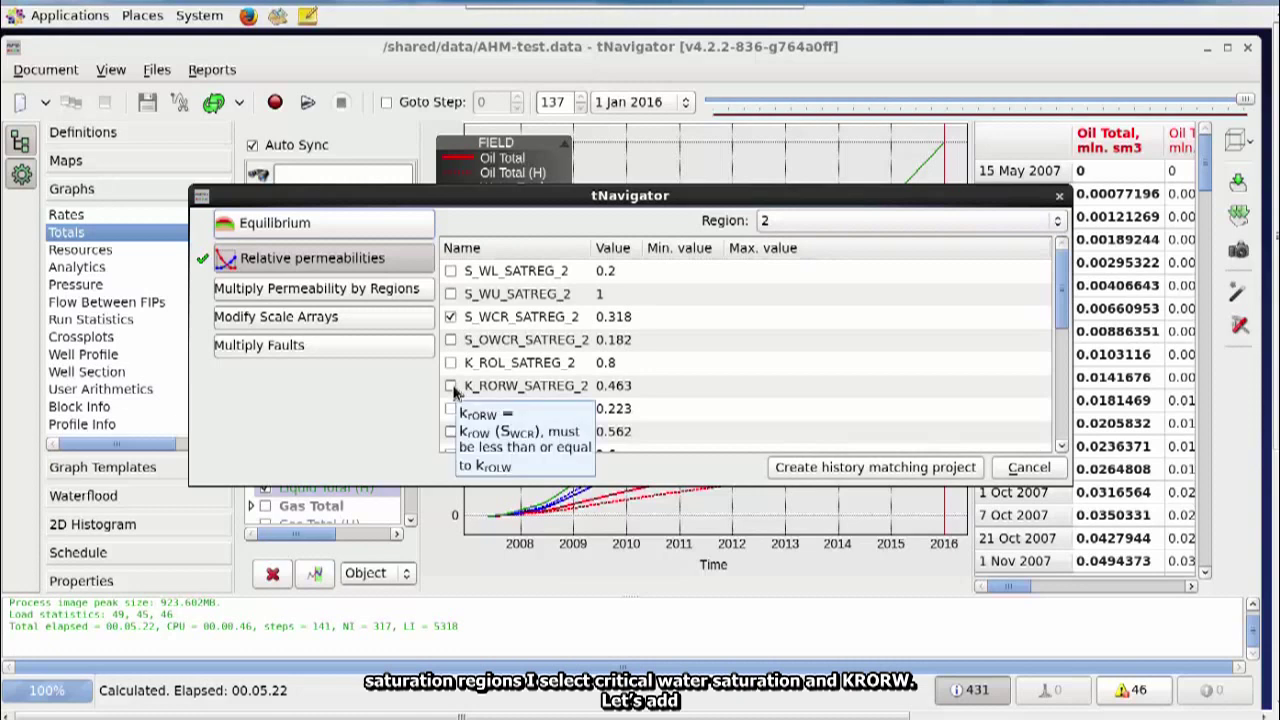
left_click(450, 386)
- Add the FIPFAULT M_FAULT_2 multiplier and fault multipliers M_FAULT24 and M_FAULT23, then create the project
left_click(361, 287)
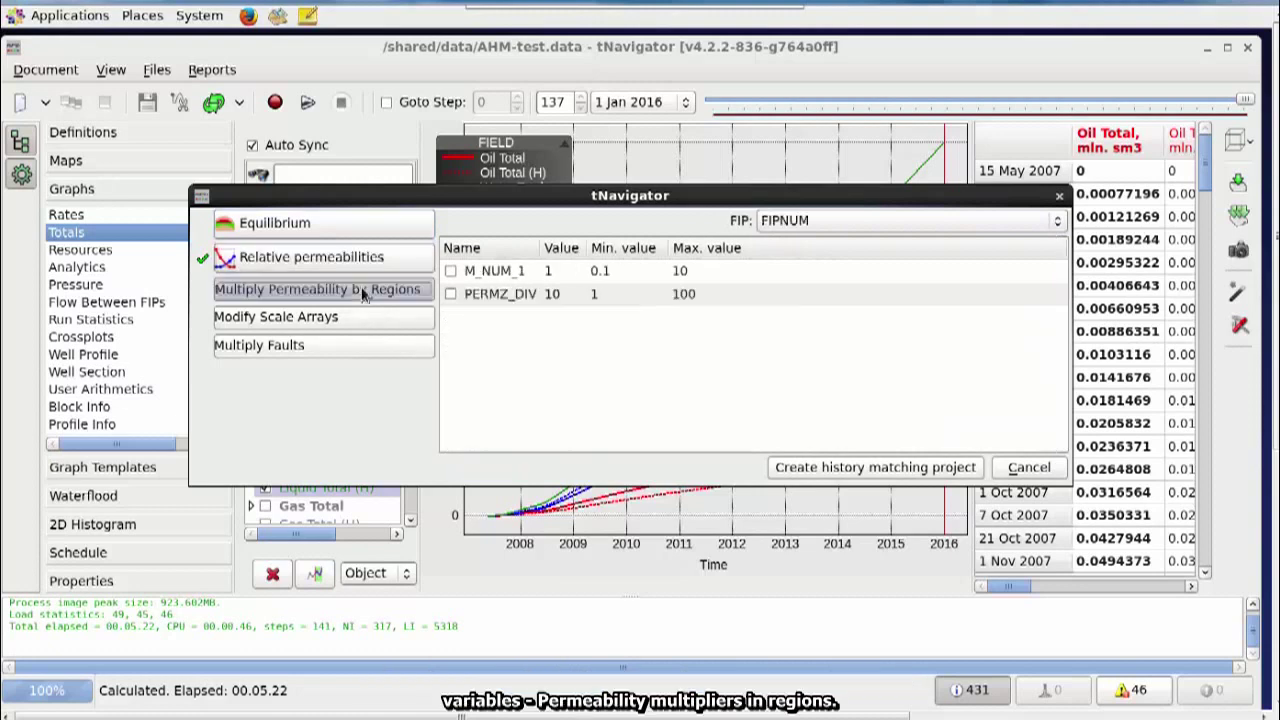
left_click(806, 220)
left_click(806, 188)
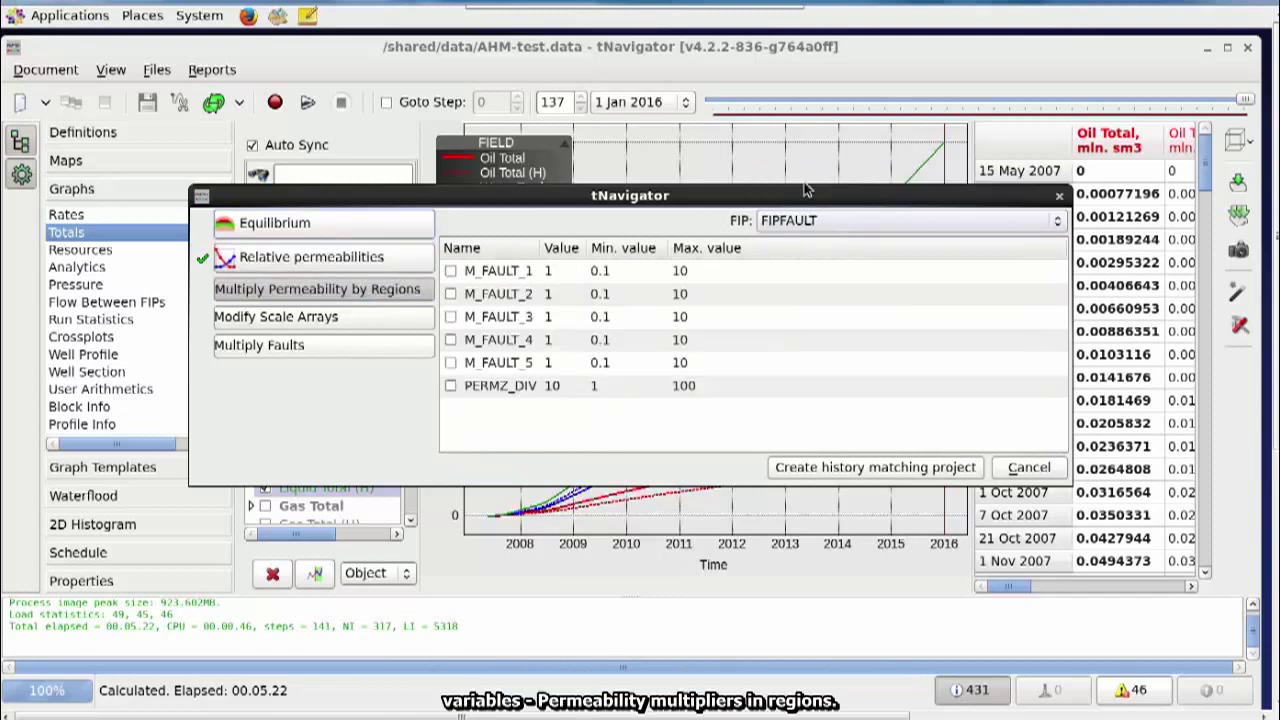
left_click(450, 294)
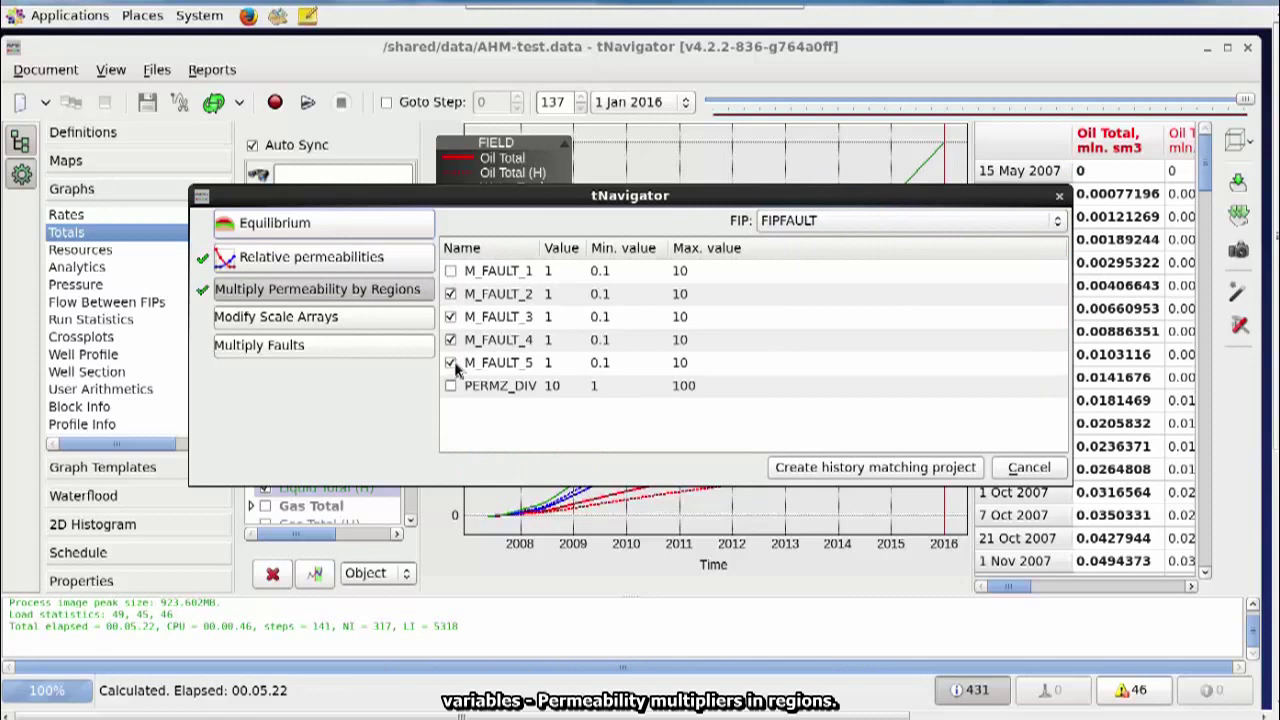
left_click(309, 347)
left_click(450, 266)
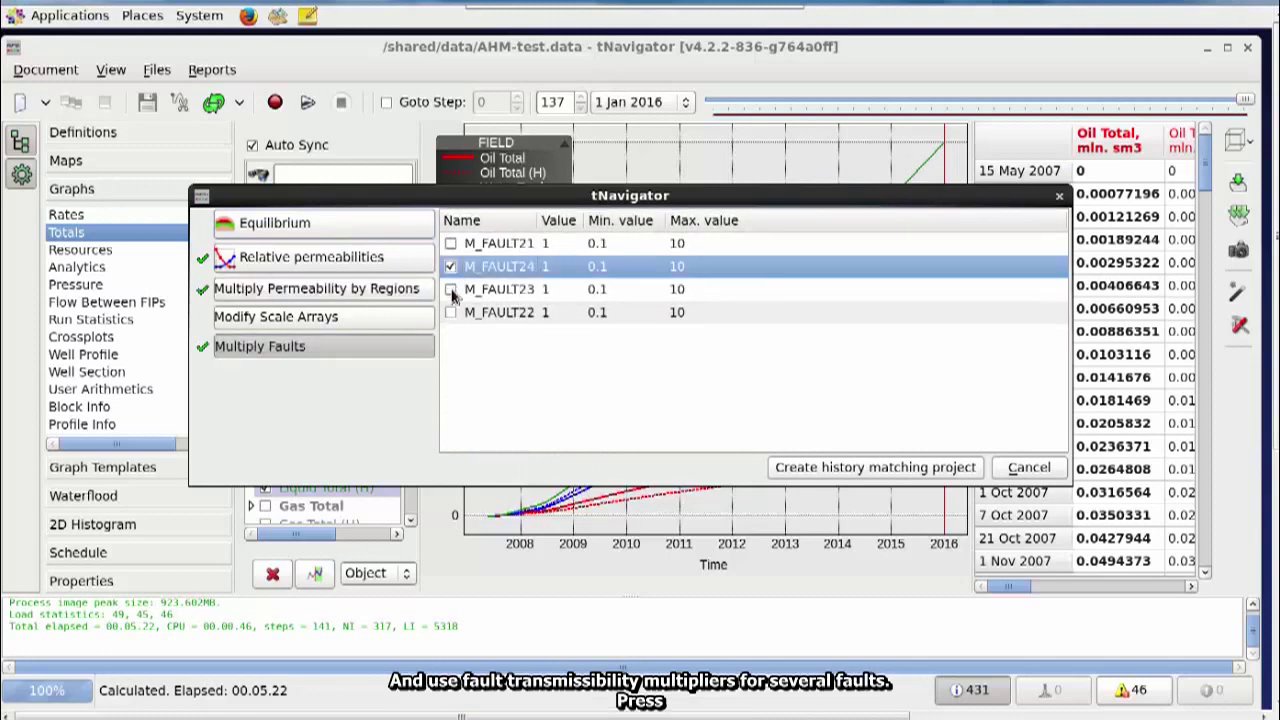
left_click(451, 289)
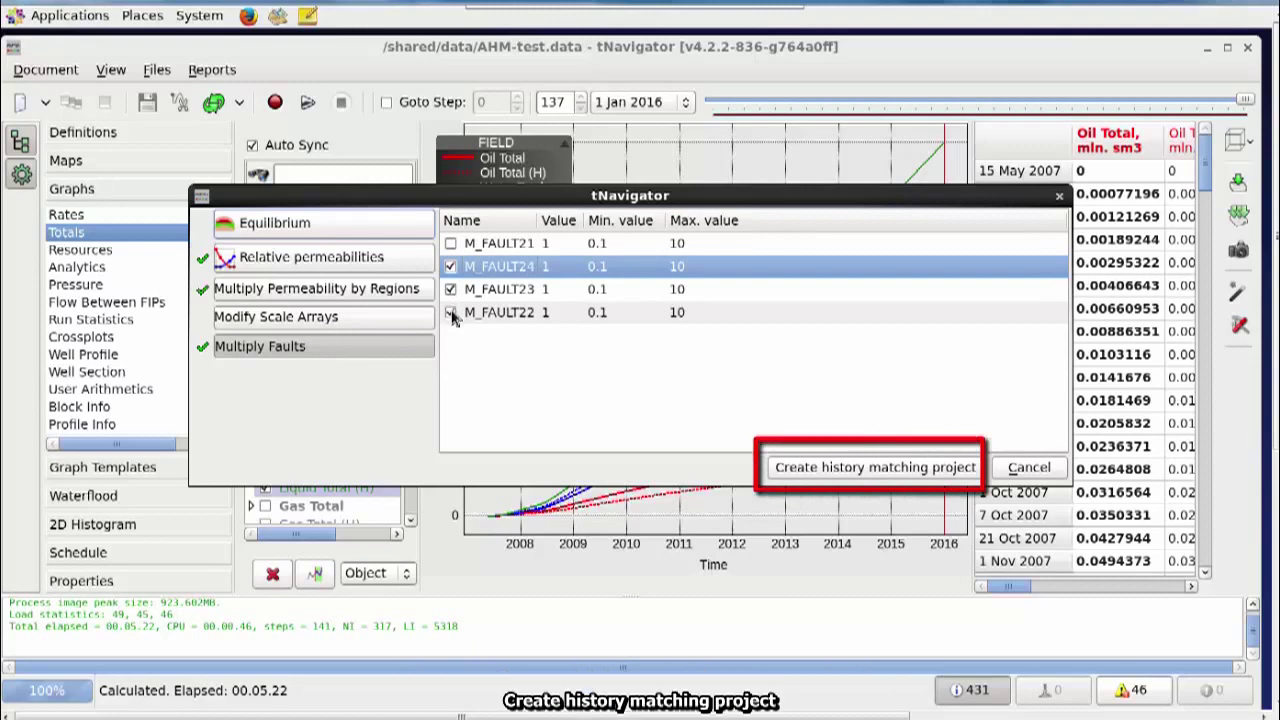
left_click(820, 477)
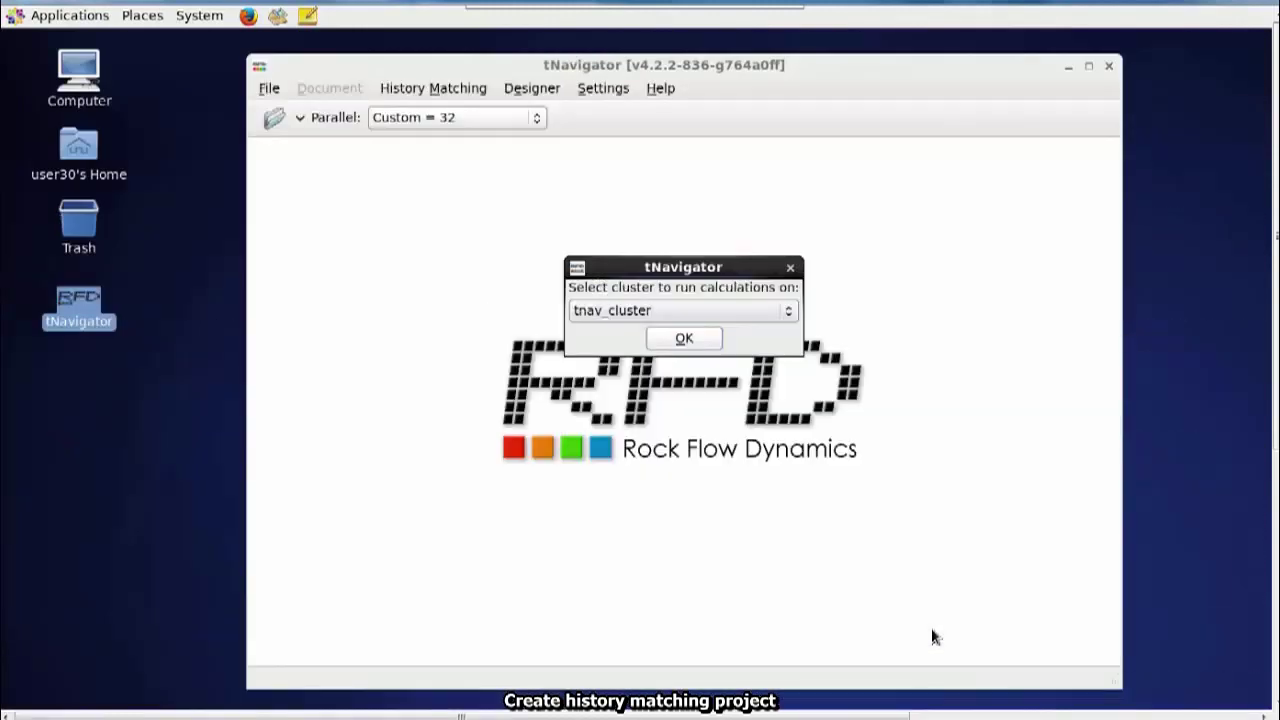
- Accept the project setup and set the S_WCR_SATREG_1 range to 0.238–0.4
left_click(686, 339)
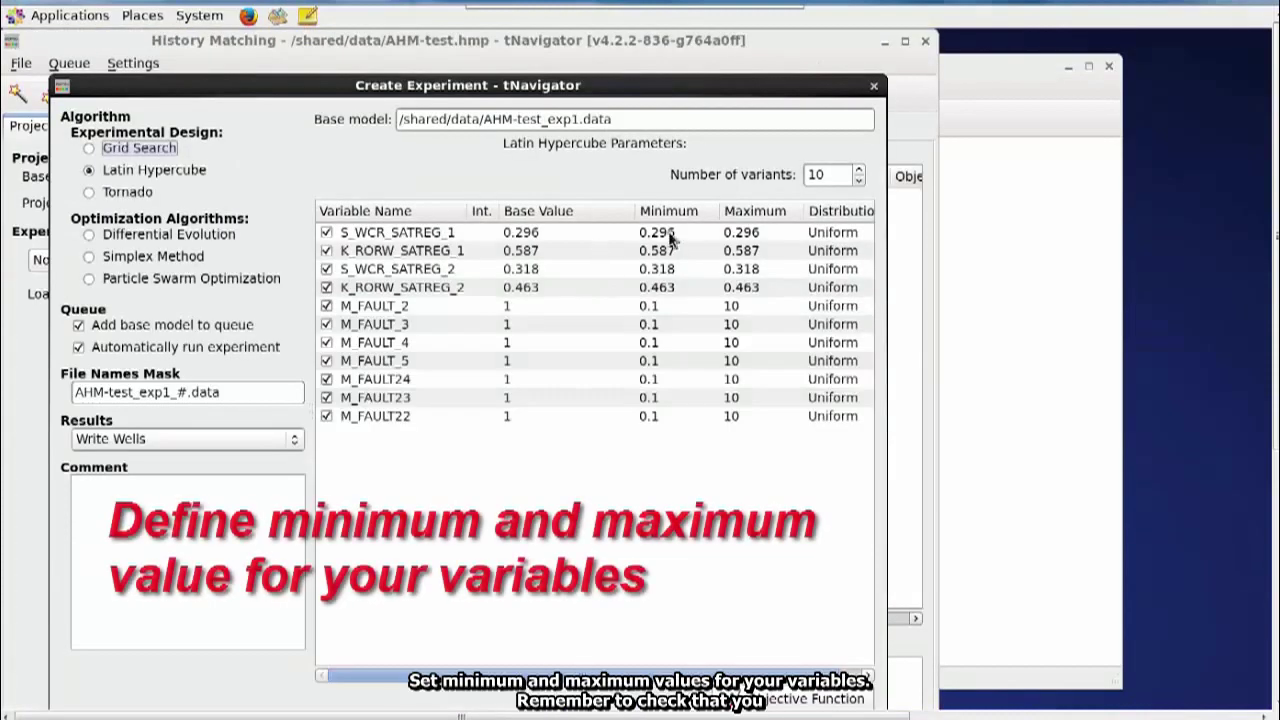
double_click(668, 232)
type("0.238")
key("Tab")
type("0.4")
- Set S_WCR_SATREG_2 to 0.2–0.4 and the K_RORW_SATREG_1 and K_RORW_SATREG_2 ranges to 0.3–0.8
double_click(680, 251)
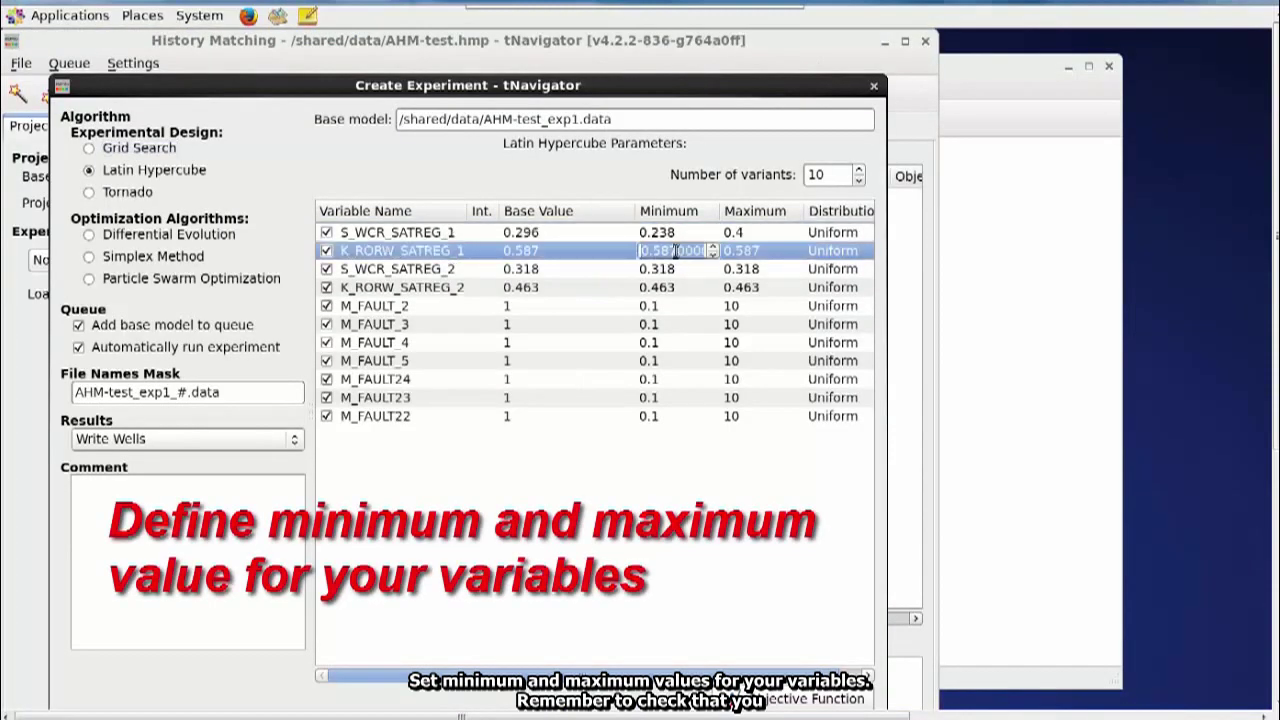
double_click(768, 251)
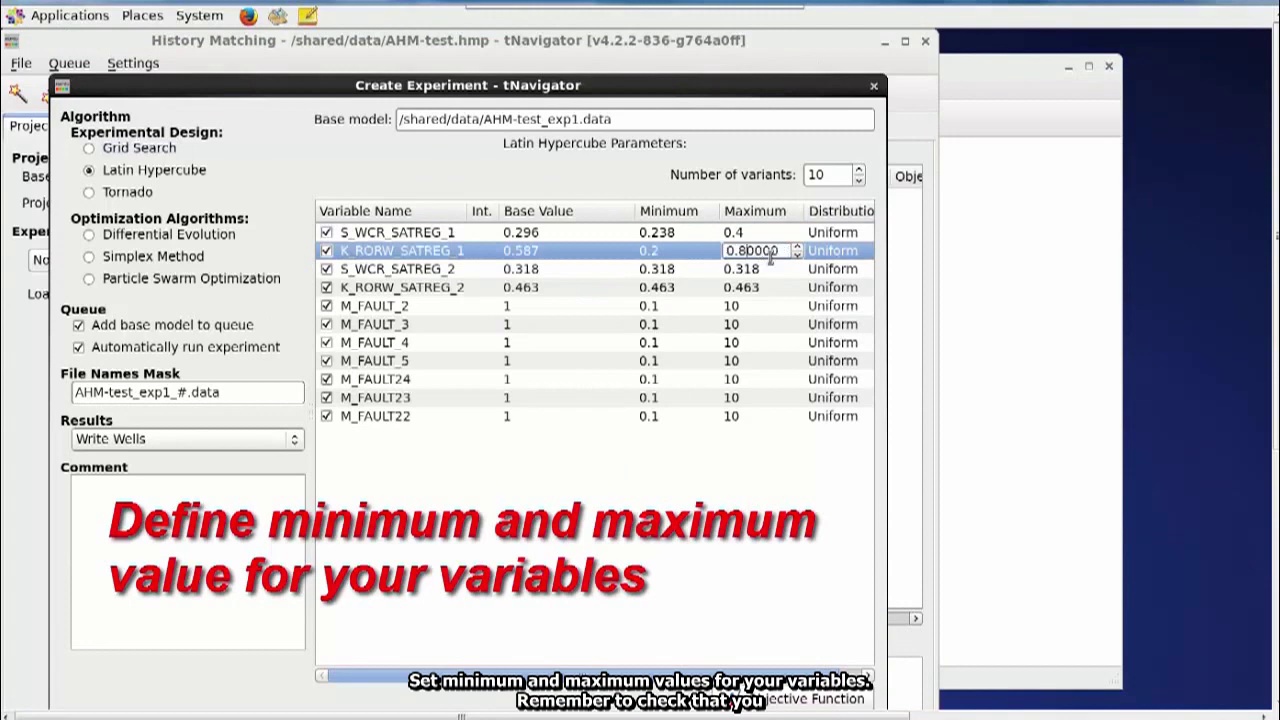
key("Tab")
type("0.2")
key("Tab")
type("0.4")
key("Tab")
type("0.3")
key("Tab")
type("0.8")
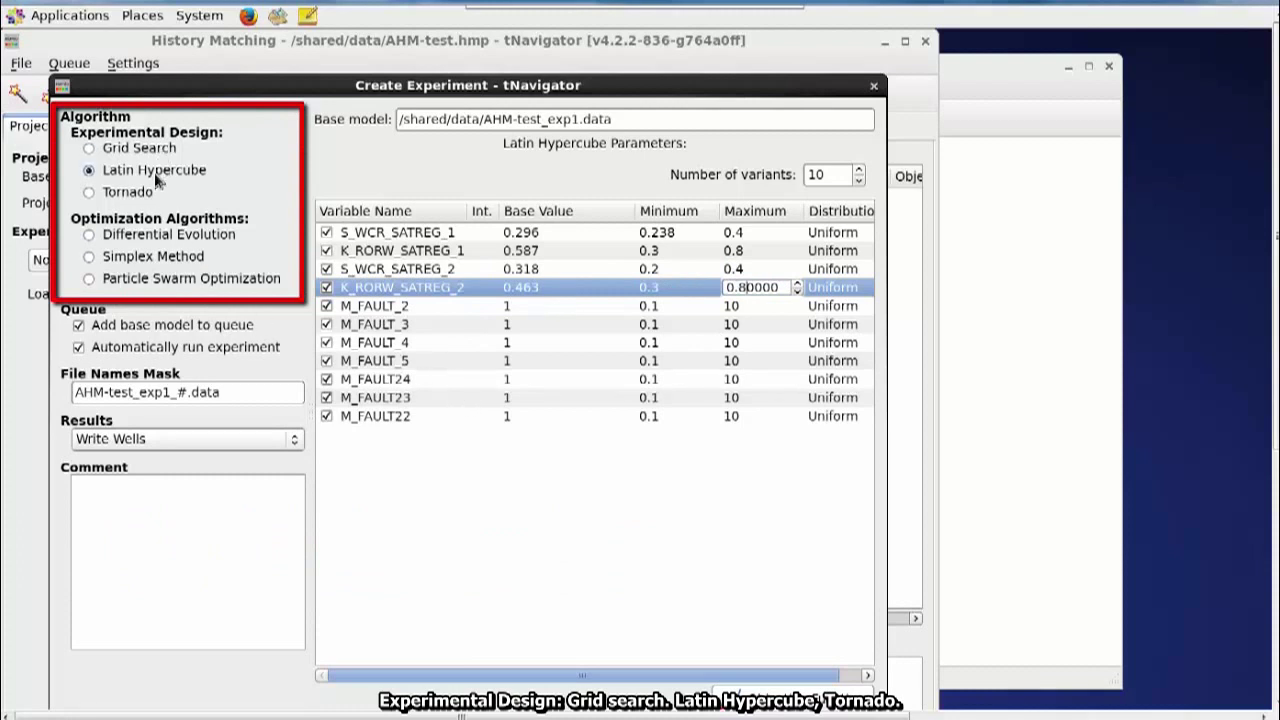
mouse_move(156, 180)
mouse_move(137, 203)
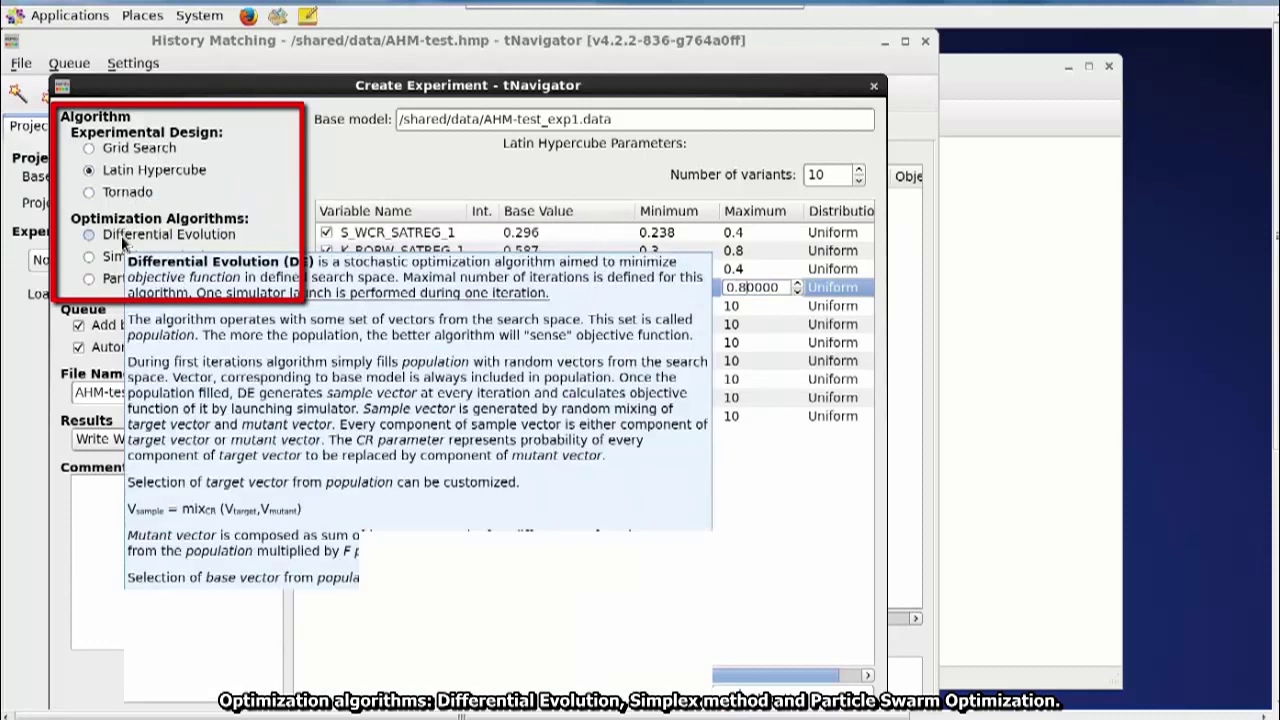
mouse_move(116, 260)
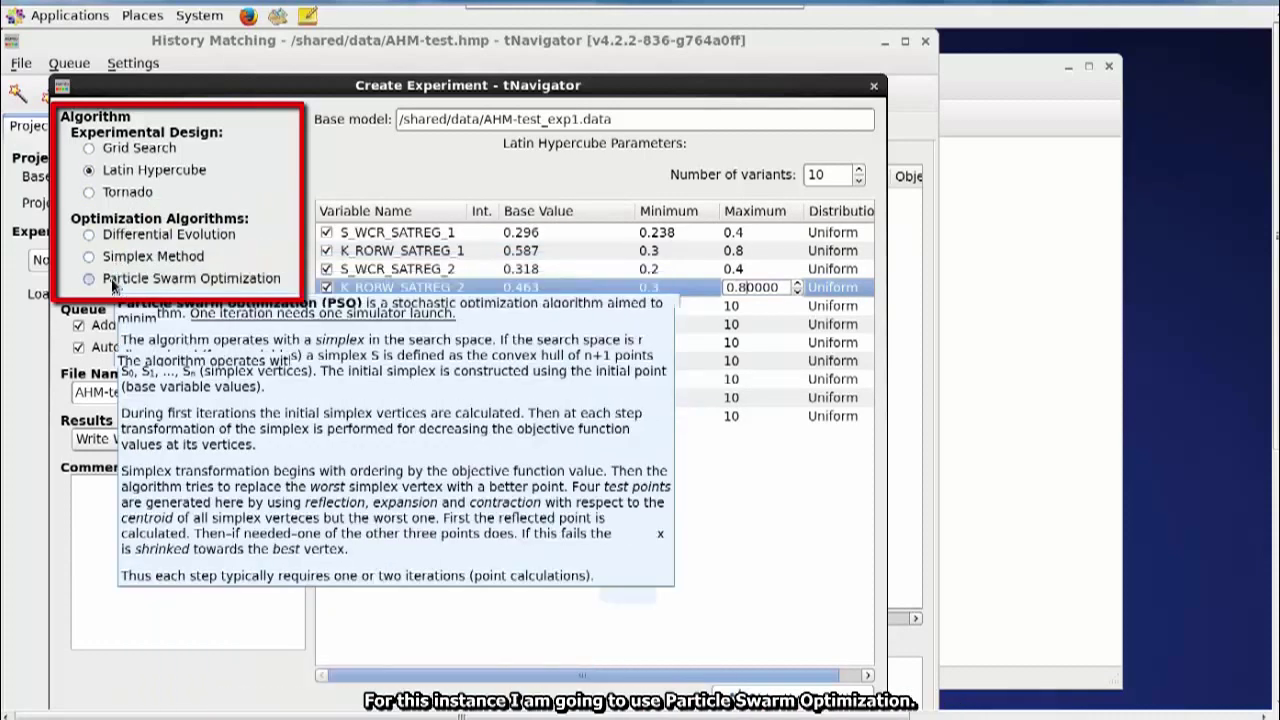
- Choose Particle Swarm Optimization and include all wells in the objective function
left_click(88, 282)
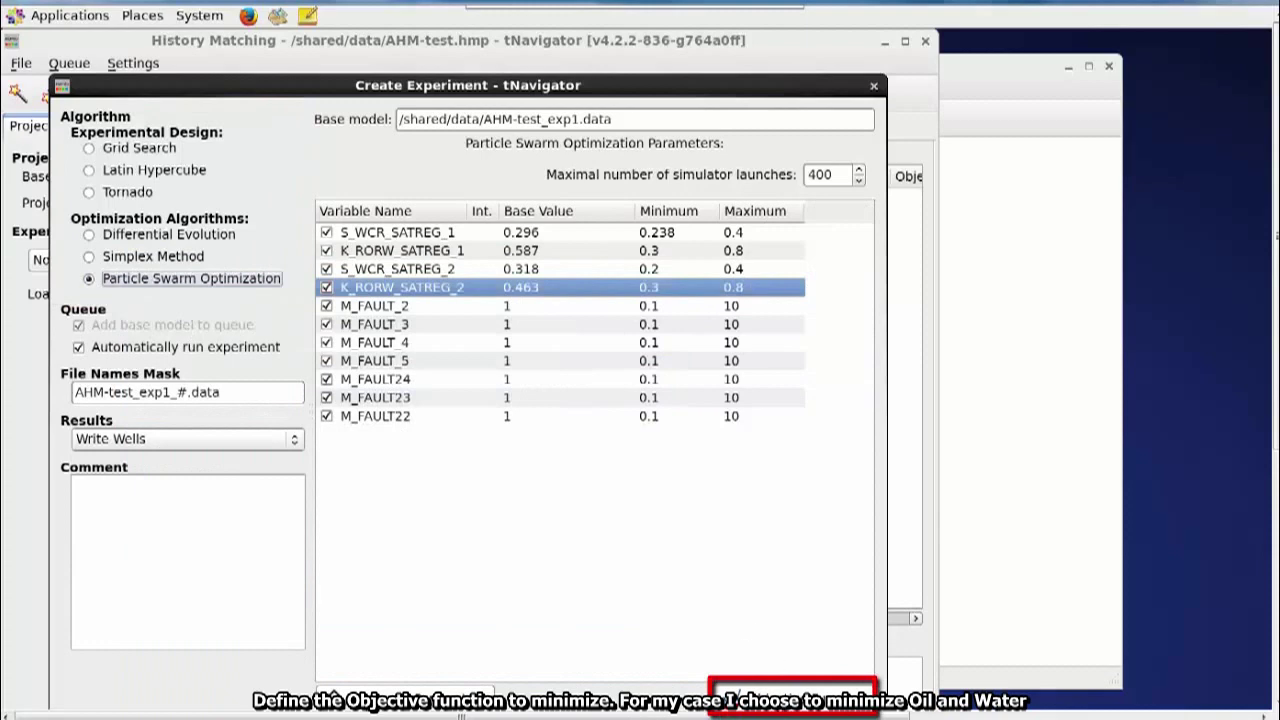
left_click(790, 692)
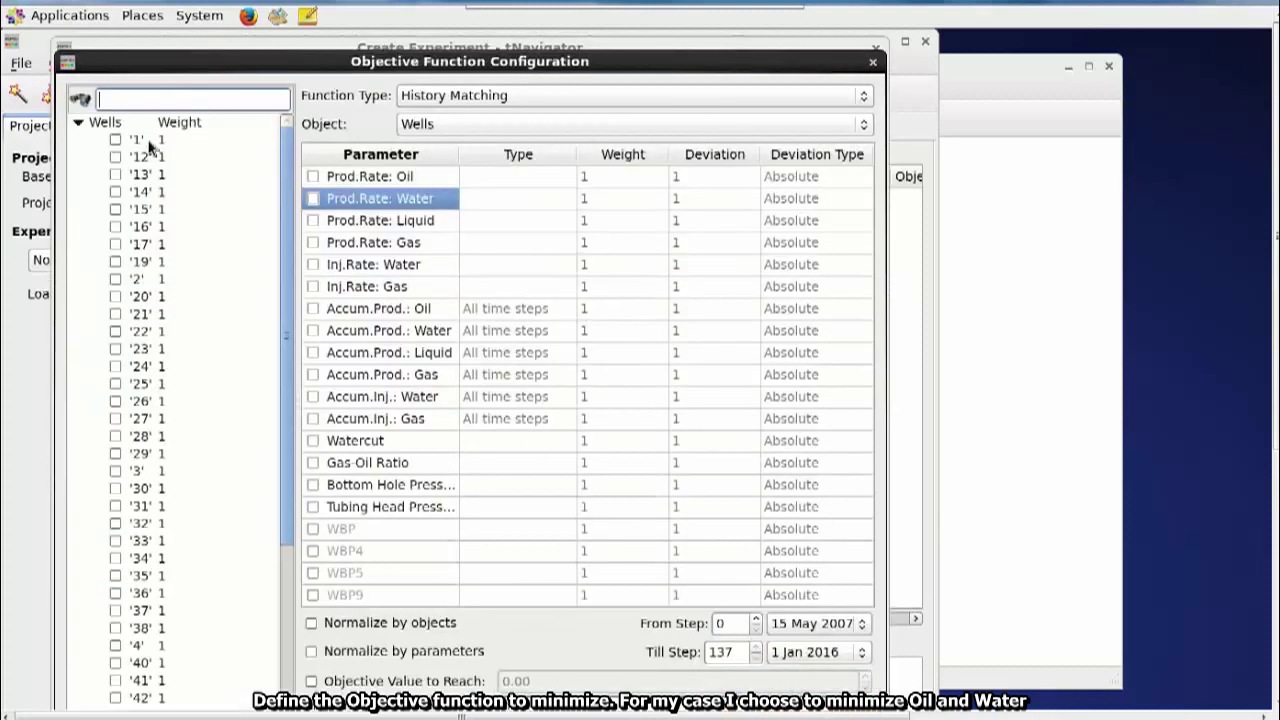
right_click(150, 148)
left_click(180, 157)
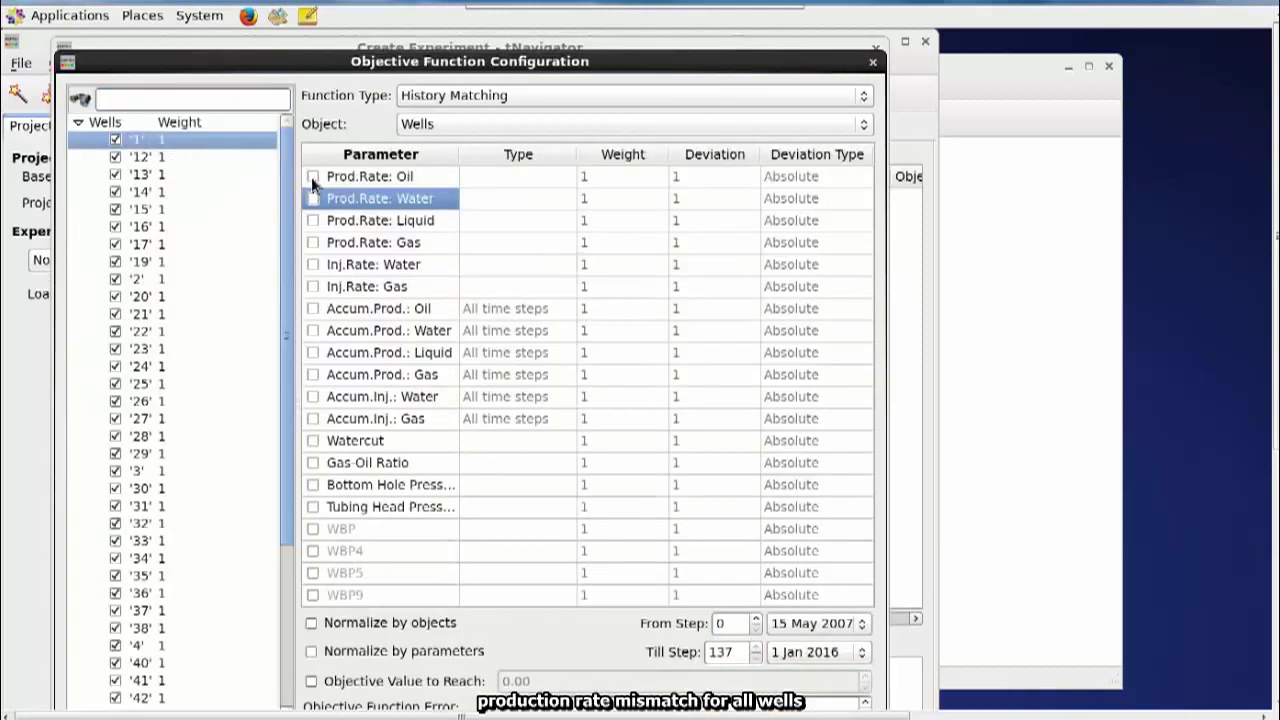
- Add oil and water production rates, normalized by objects and parameters, and confirm the objective
left_click(313, 178)
left_click(313, 196)
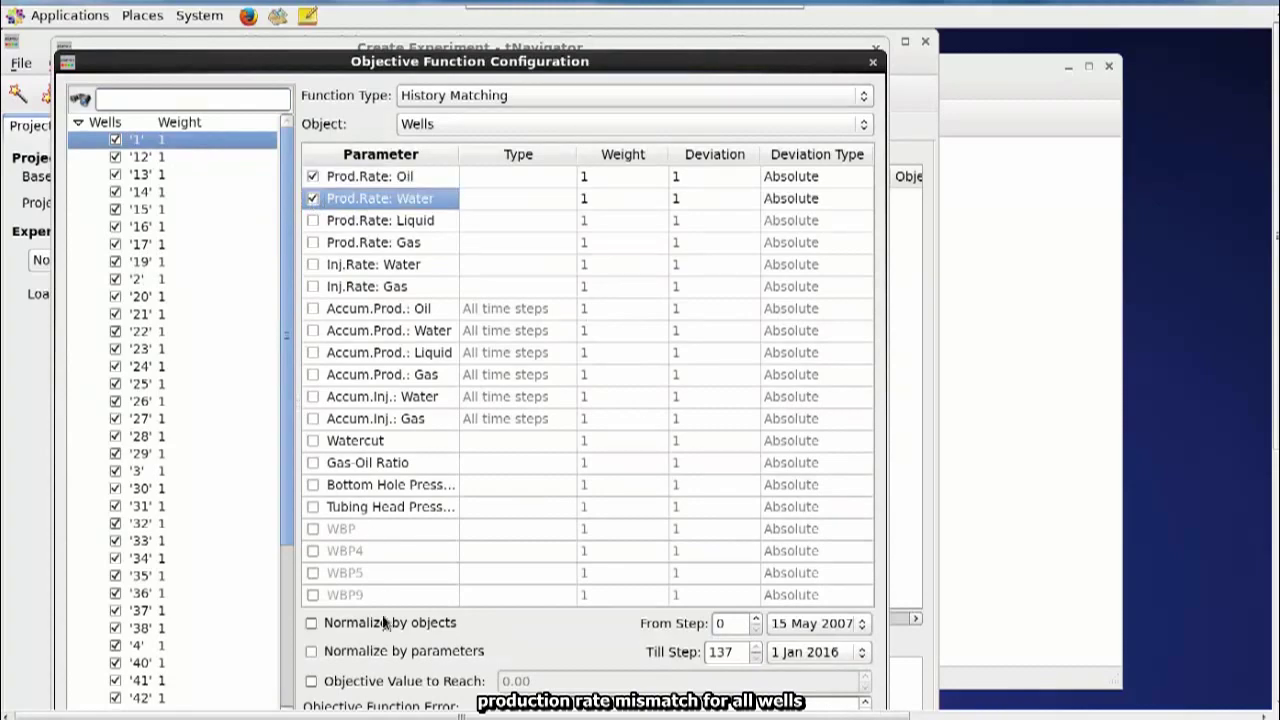
left_click(311, 623)
left_click(311, 651)
left_click_drag(745, 61, 745, 70)
left_click(800, 657)
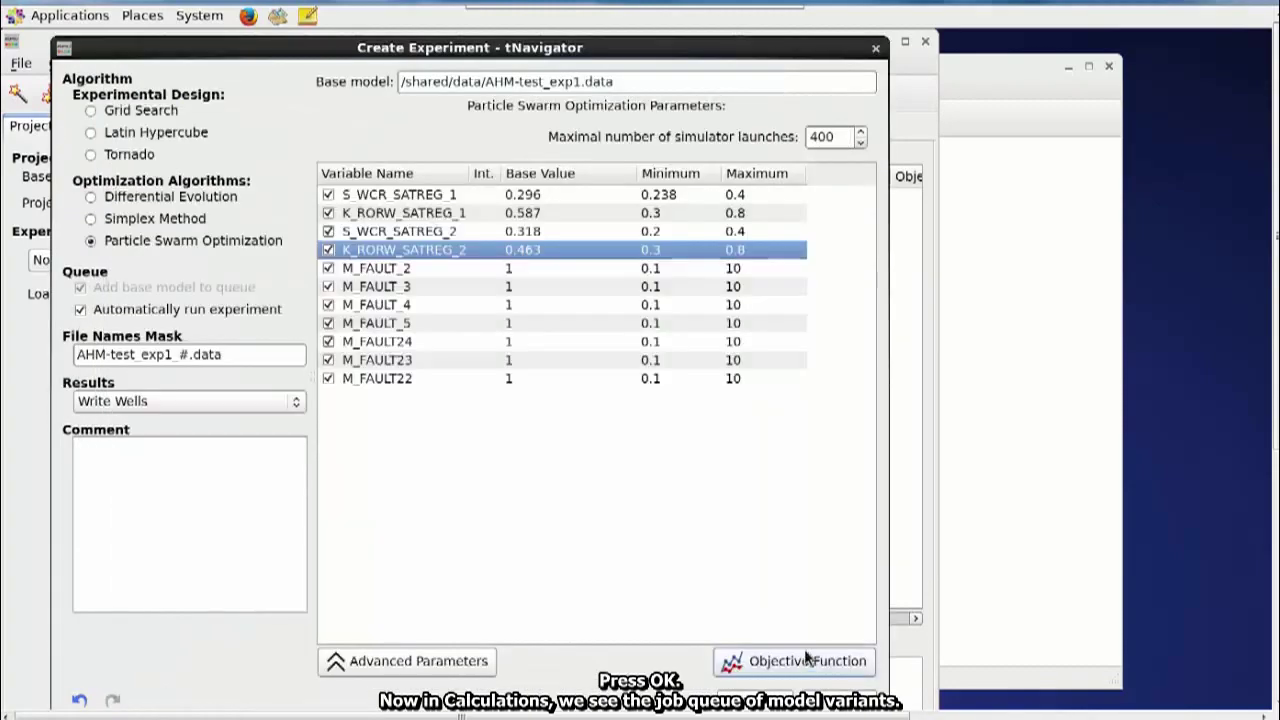
- Launch the experiment and view its variants queued in the Calculations job list
left_click(118, 127)
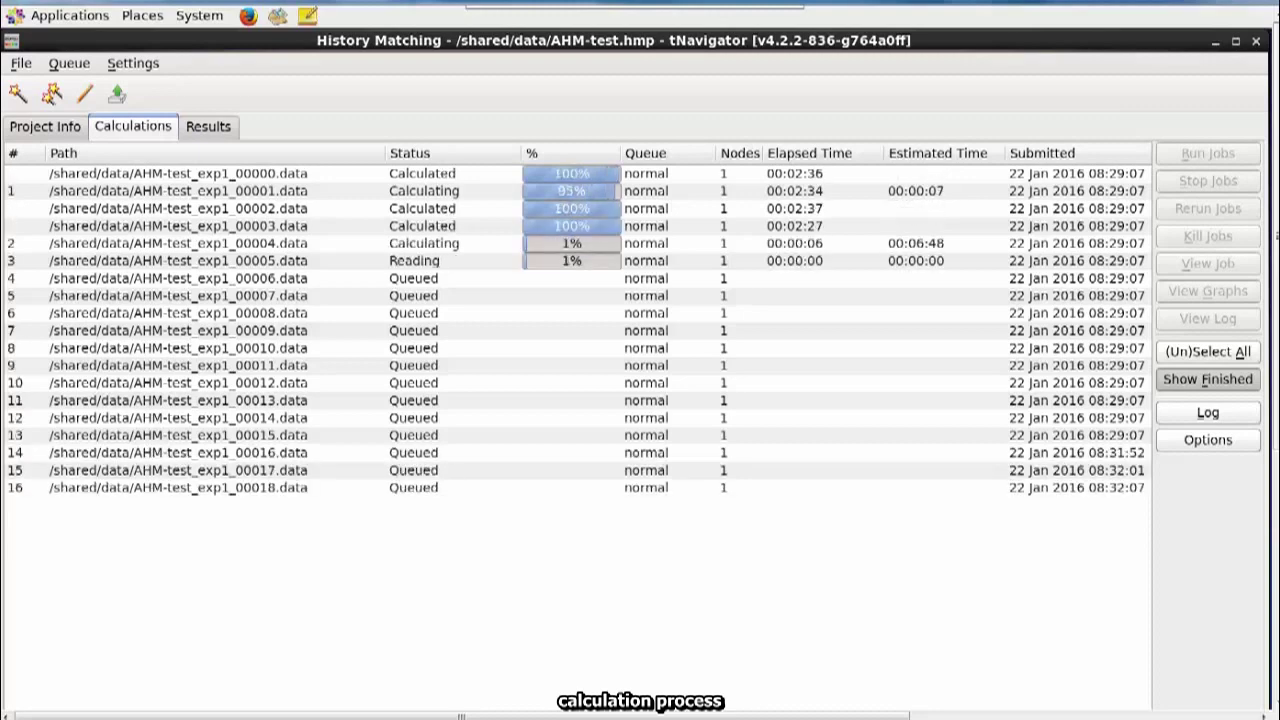
- Plot the variants' Oil Total, then Water Total, against history in Results graphs
left_click(203, 128)
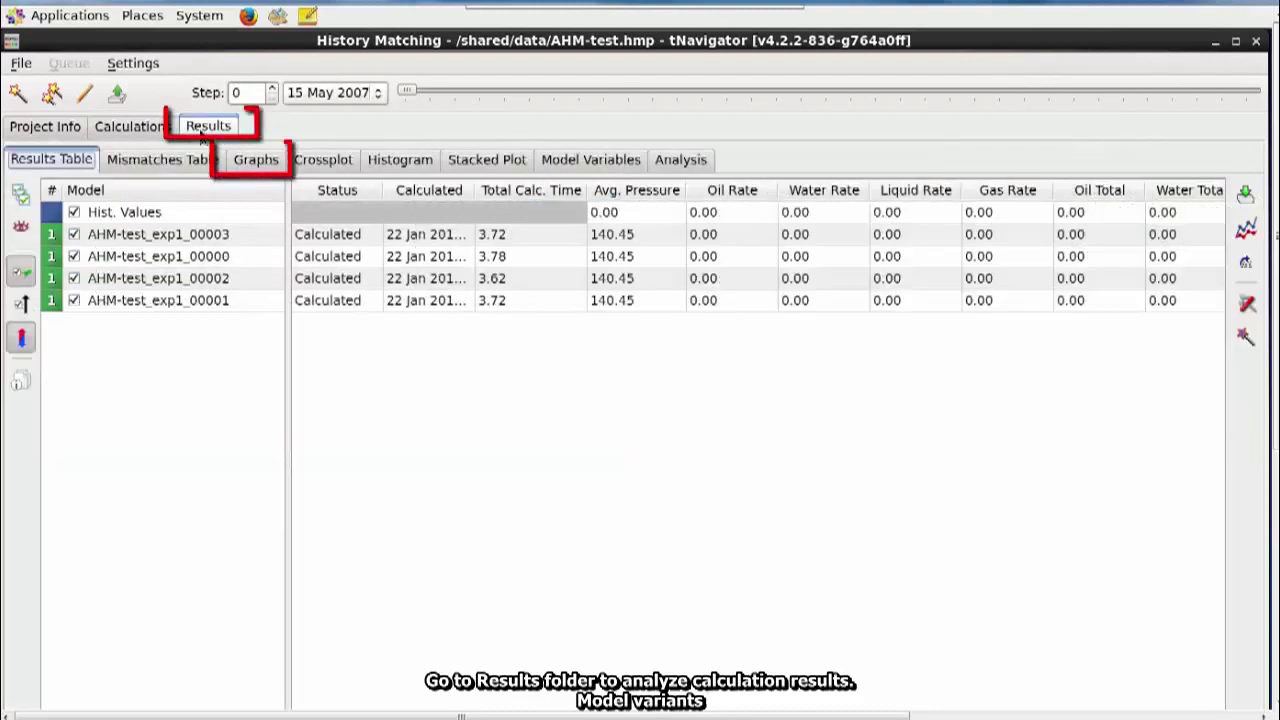
left_click(255, 162)
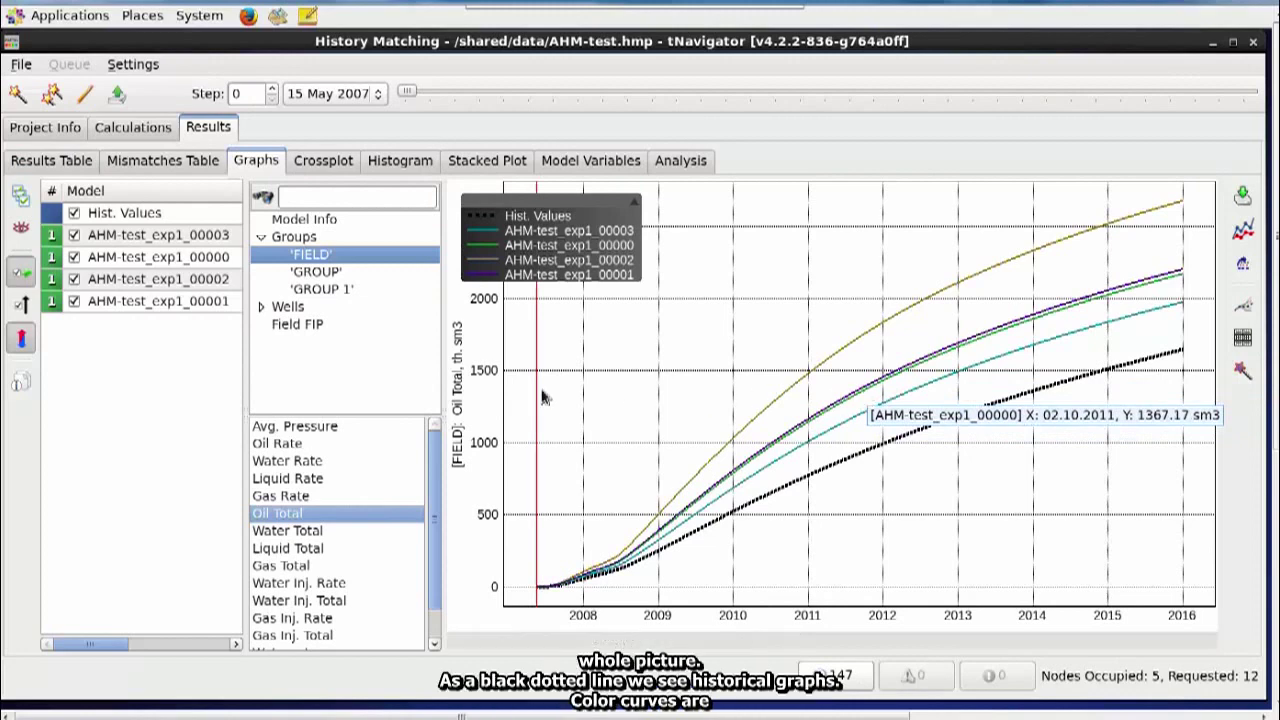
left_click(314, 538)
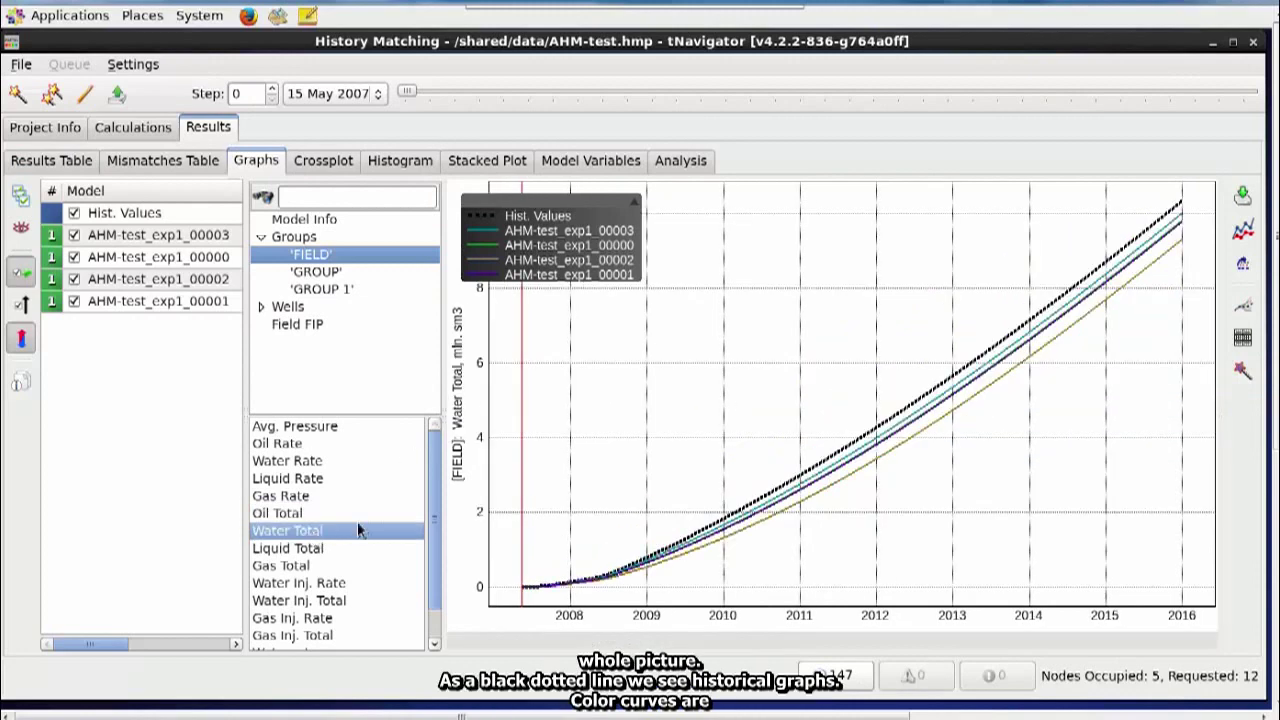
mouse_move(975, 364)
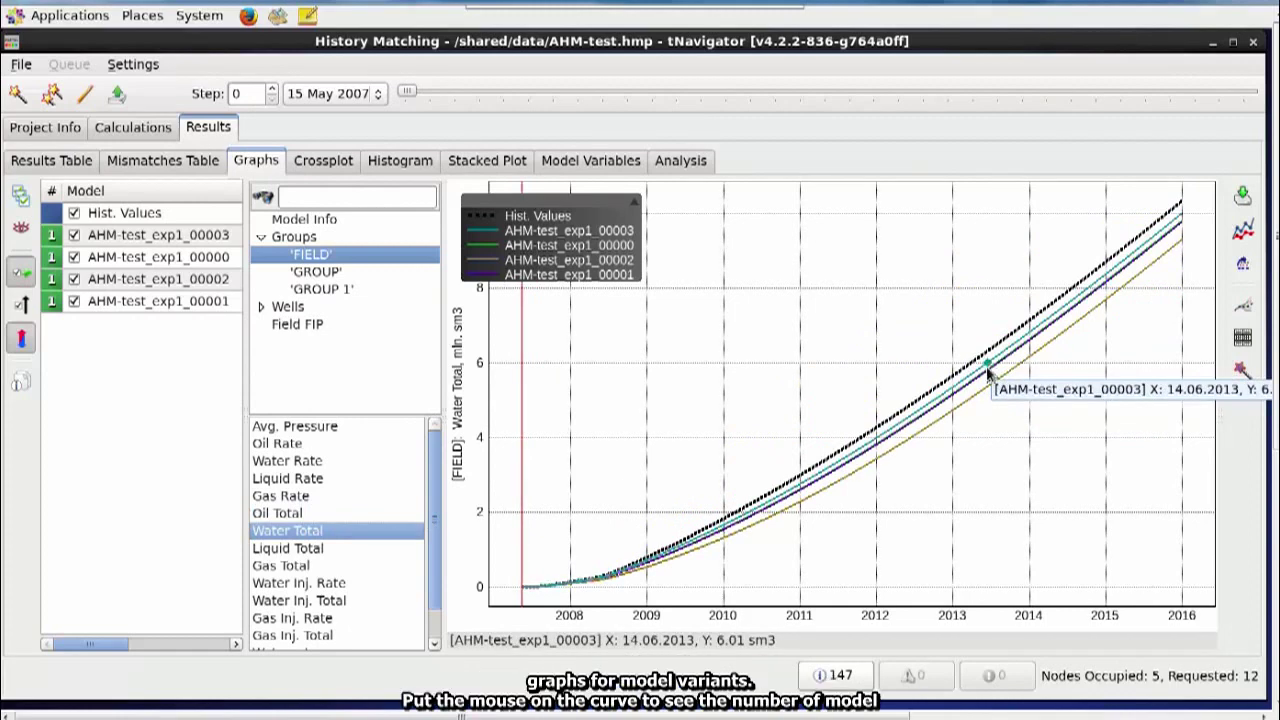
- Show oil rate curves for individual wells '3' and '31'
left_click(261, 308)
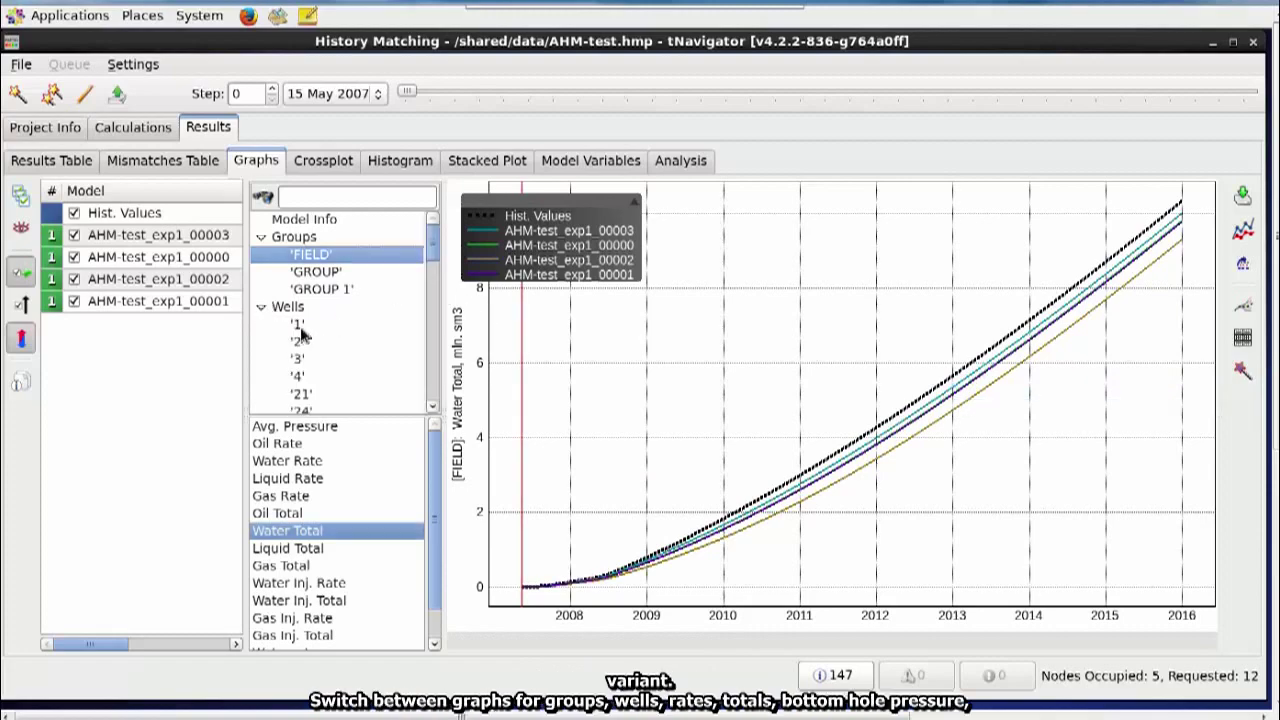
left_click(308, 360)
scroll(312, 365, "down", 3)
left_click(305, 358)
left_click(285, 428)
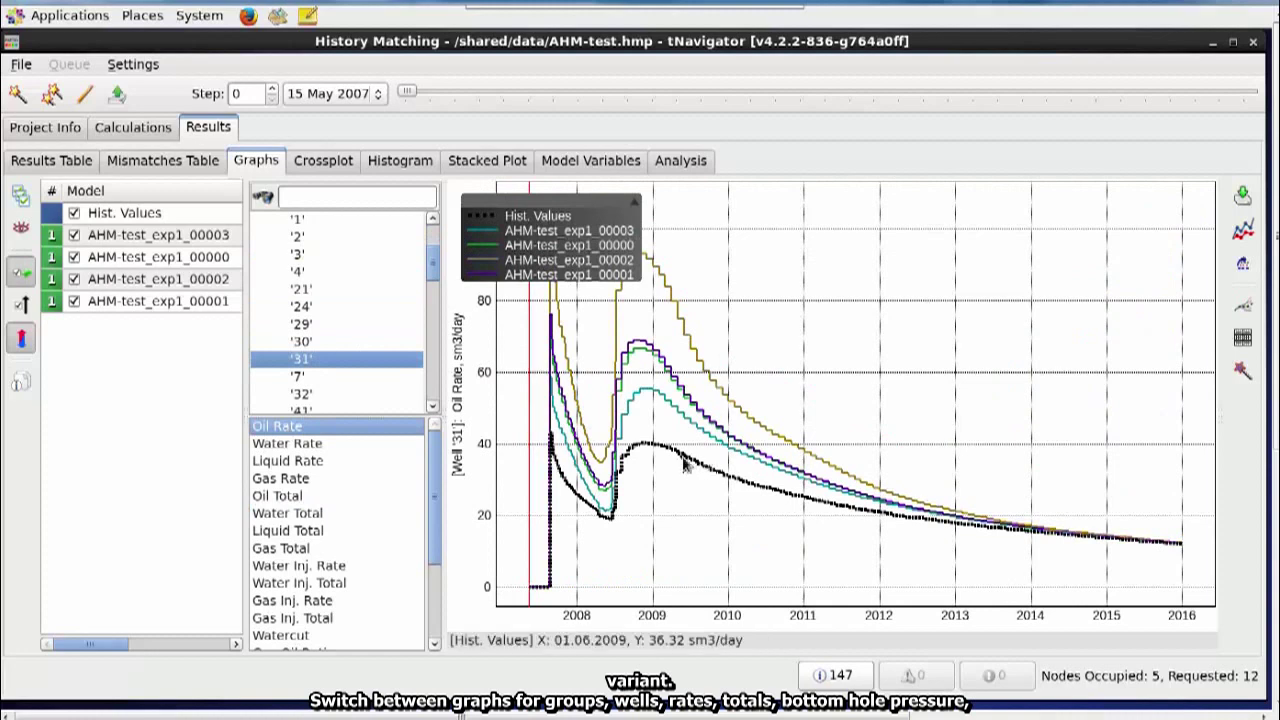
mouse_move(680, 450)
mouse_move(680, 410)
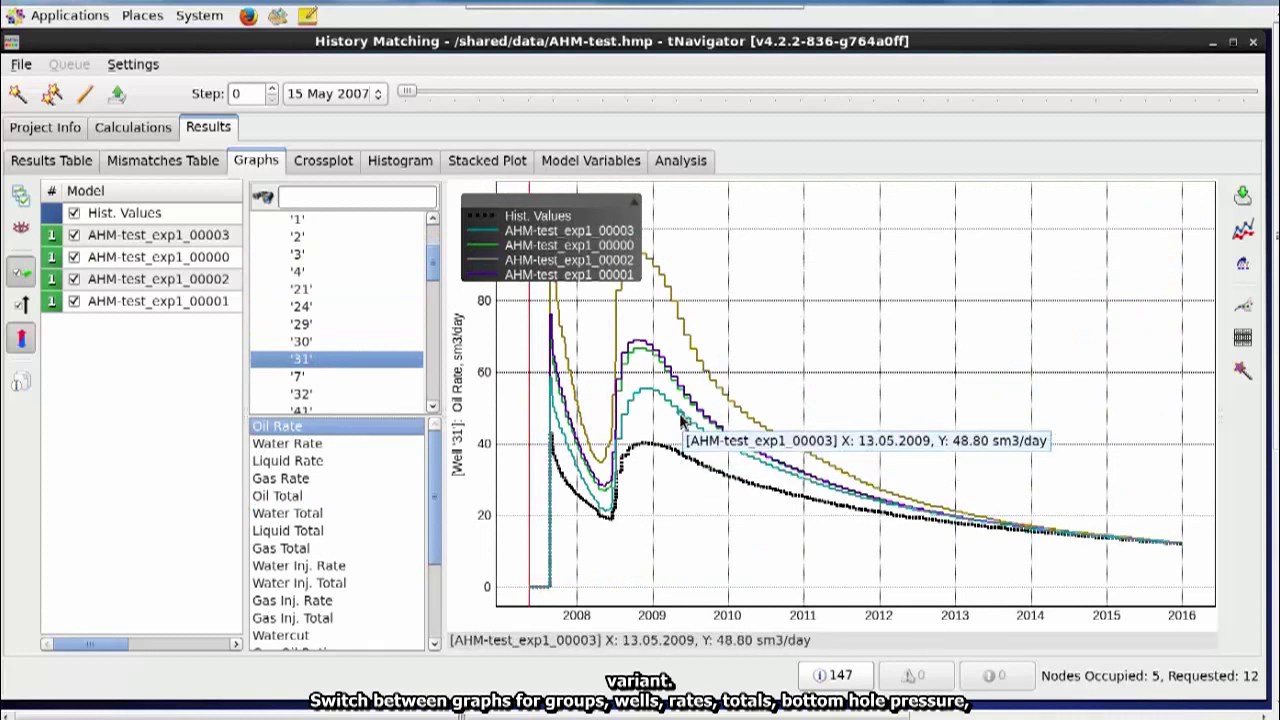
- Plot BHP and watercut for well '3', then list each variant's variable values
left_click(297, 254)
scroll(335, 540, "down", 1)
left_click(320, 600)
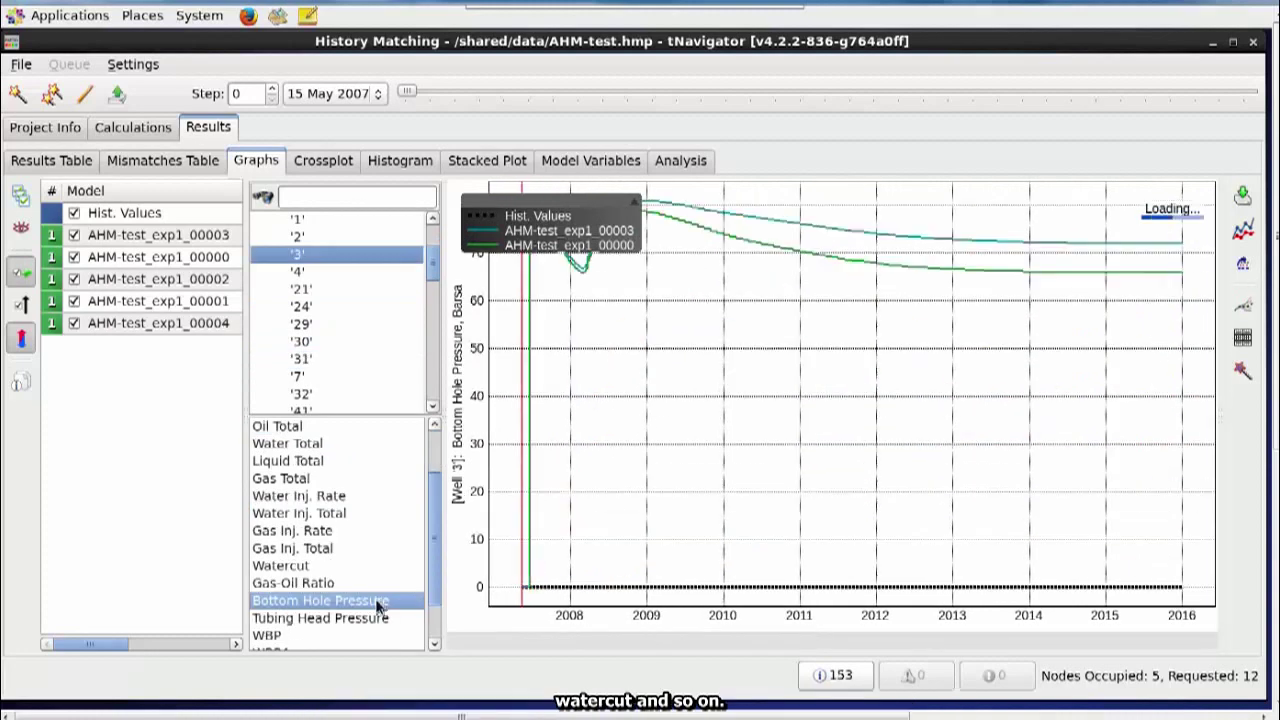
scroll(378, 606, "down", 1)
left_click(300, 513)
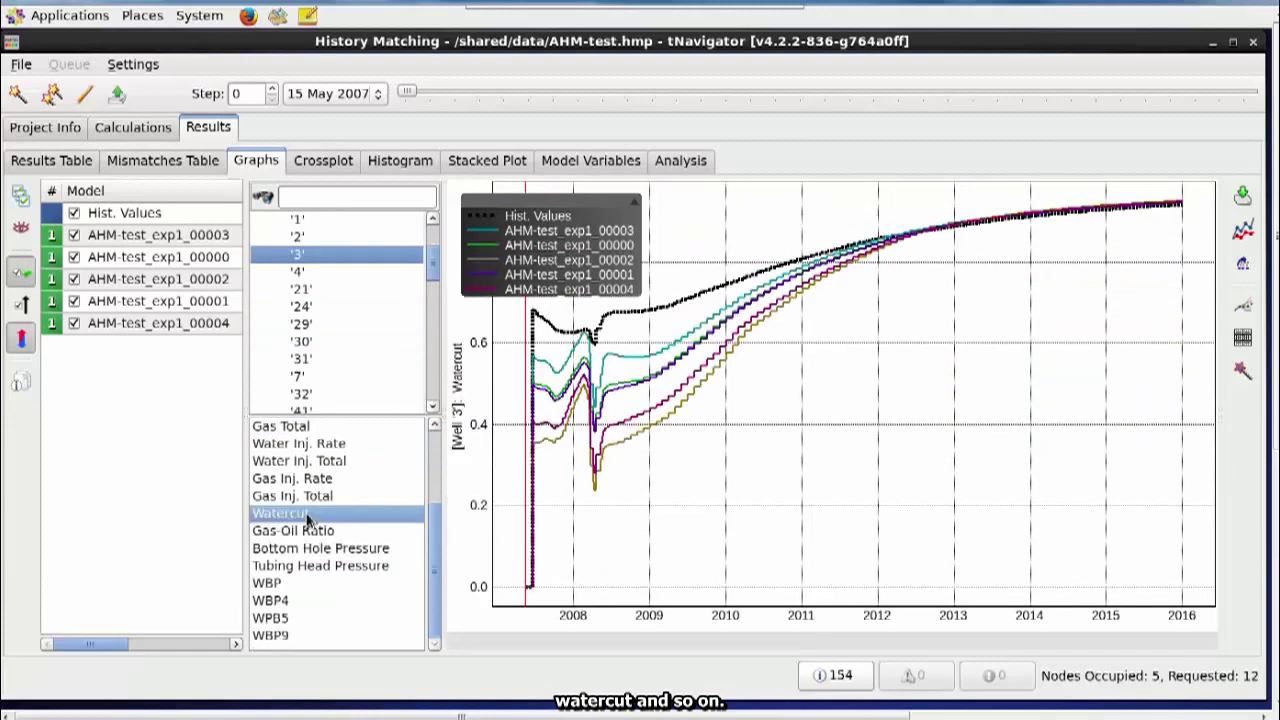
left_click(548, 160)
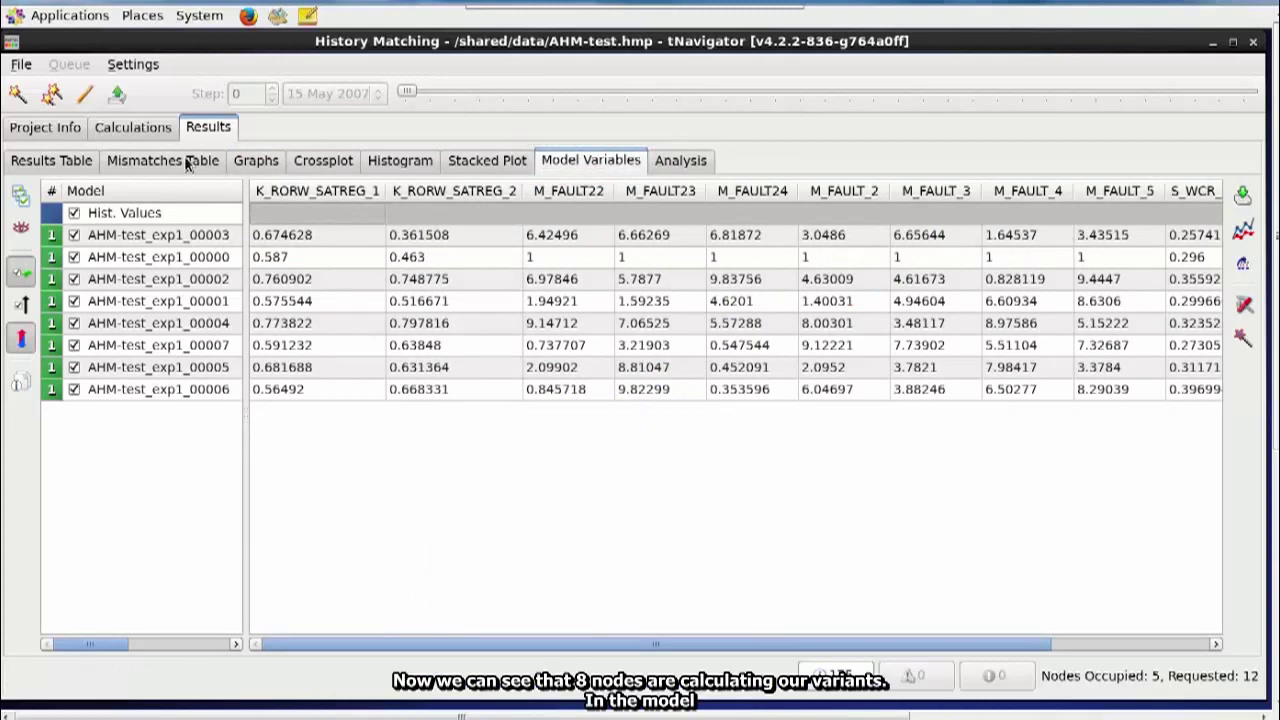
- Switch to the Calculations tab to check variant calculation progress
left_click(134, 128)
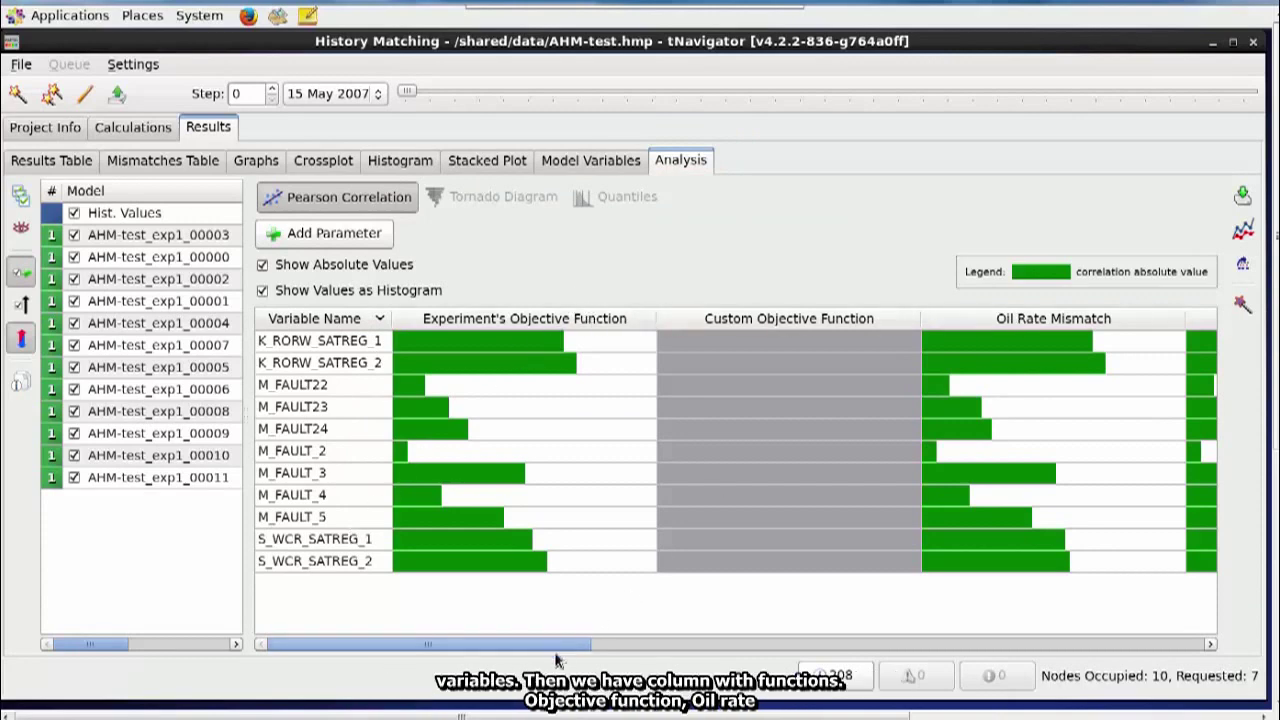
- Uncheck Show Absolute Values and sort correlations descending by Experiment's Objective Function
left_click_drag(554, 648, 508, 649)
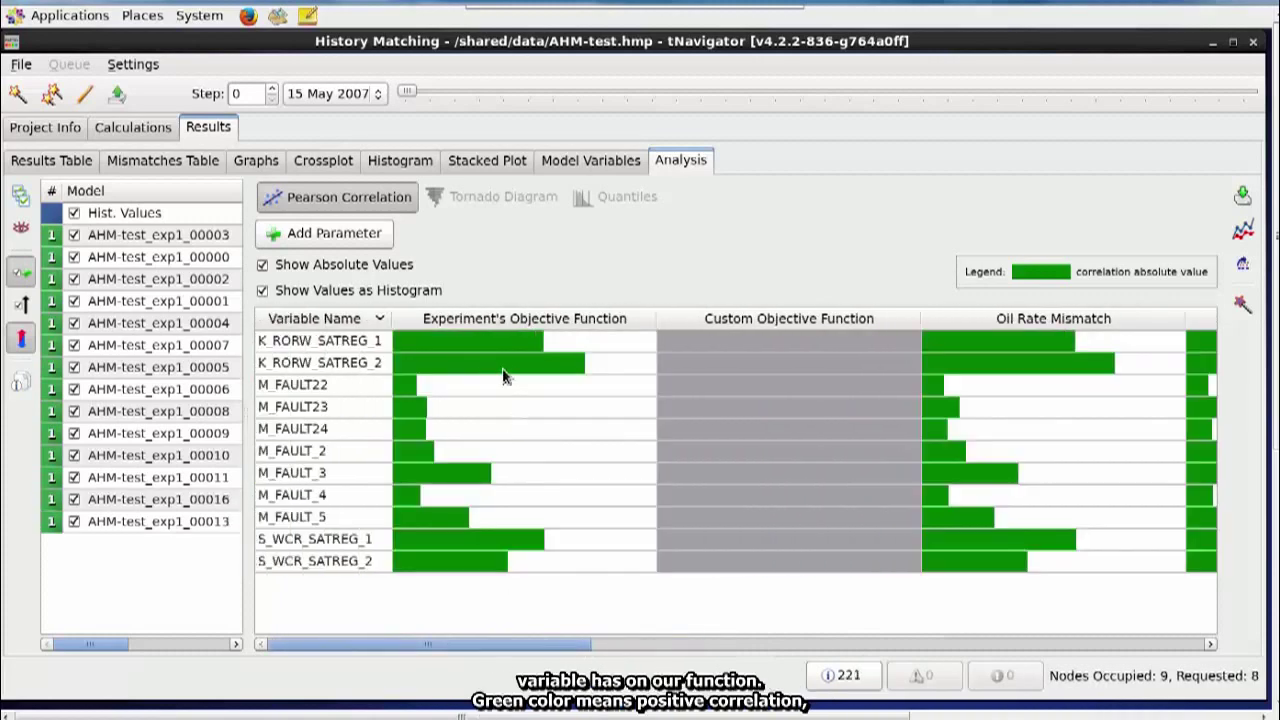
mouse_move(573, 372)
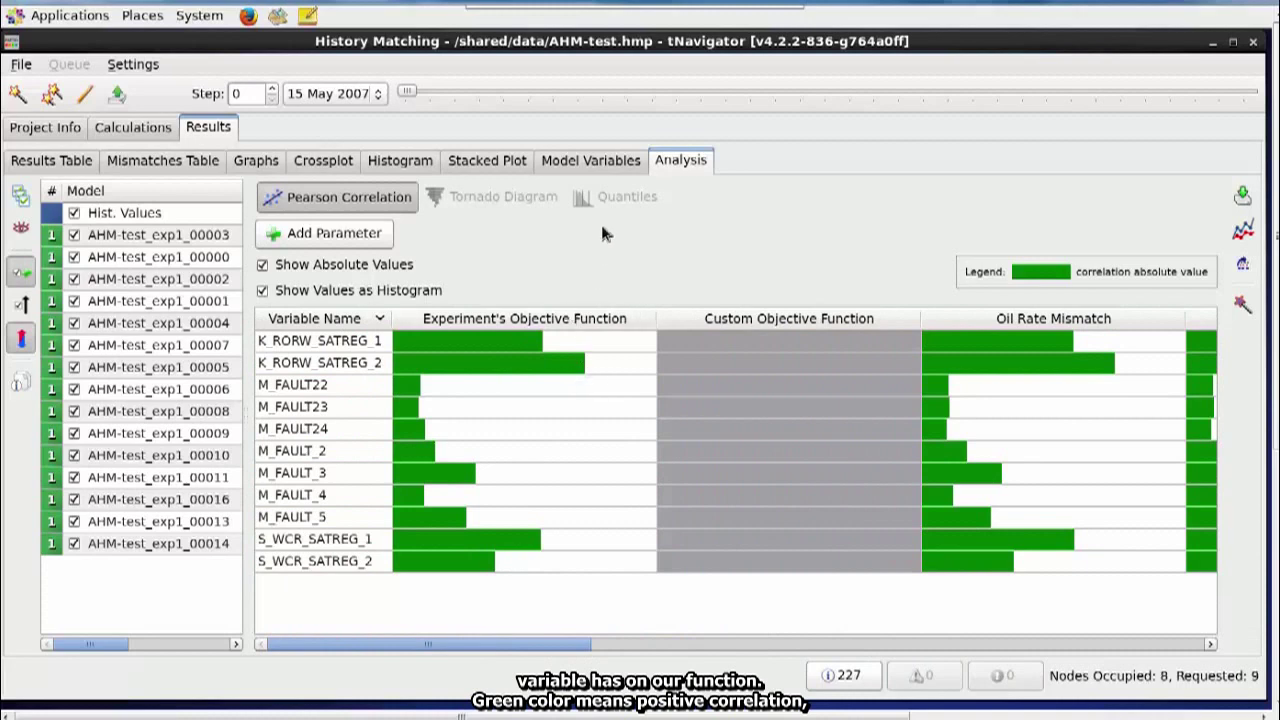
left_click(261, 266)
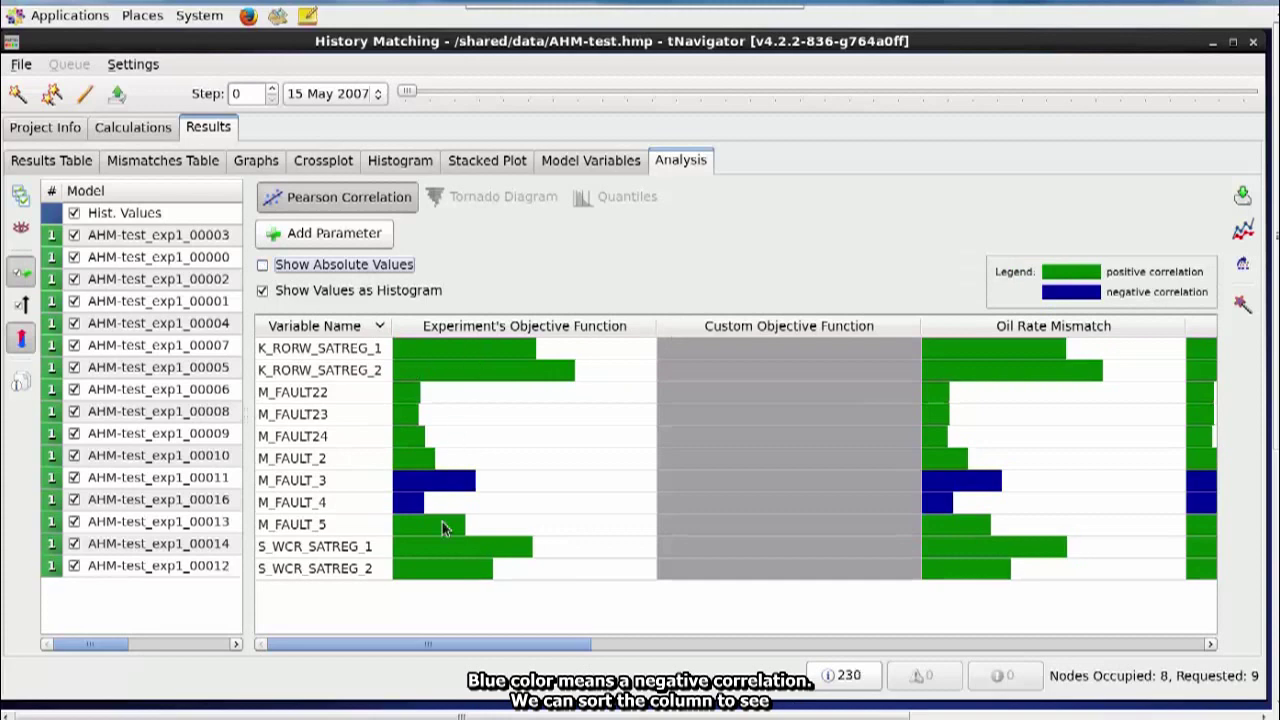
mouse_move(445, 580)
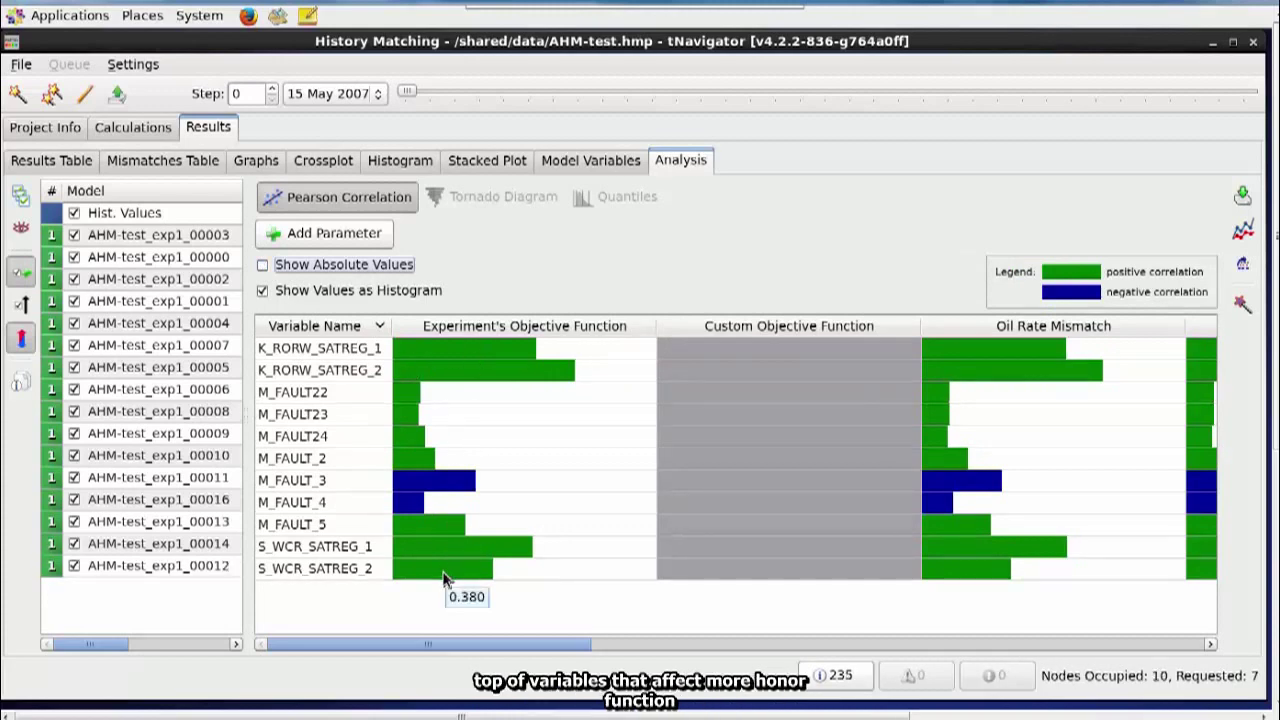
left_click(546, 328)
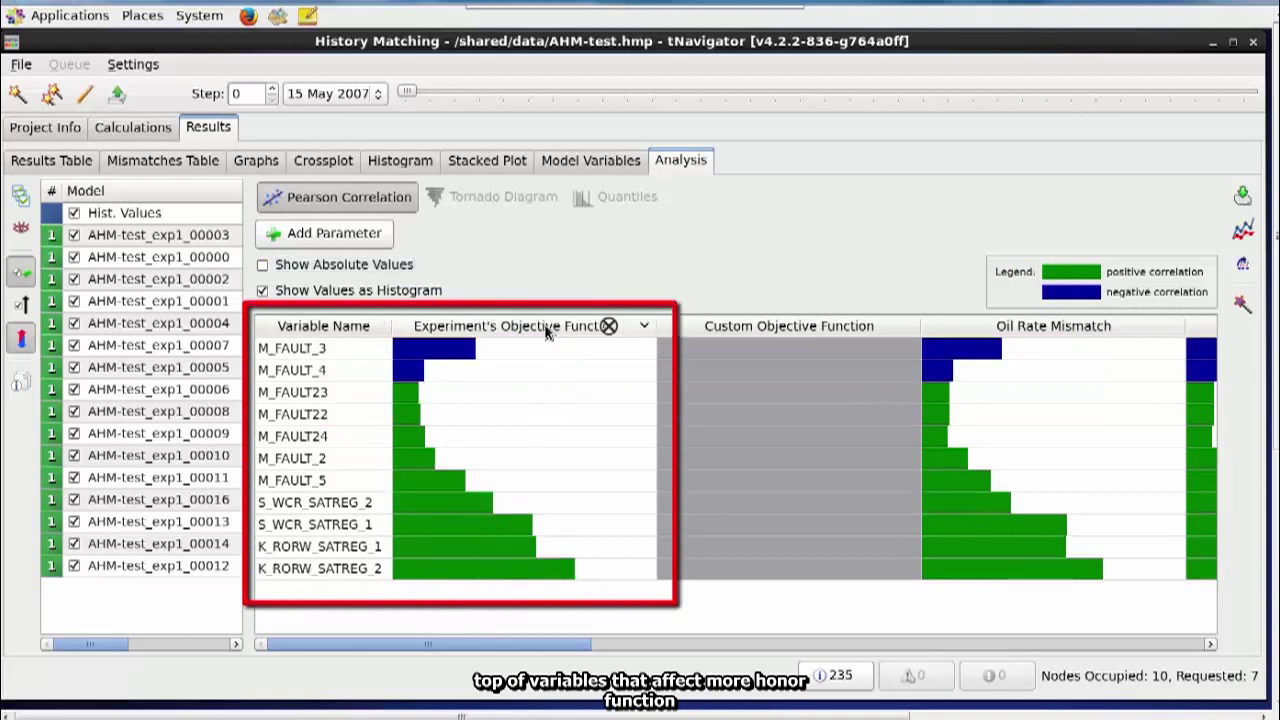
left_click(546, 328)
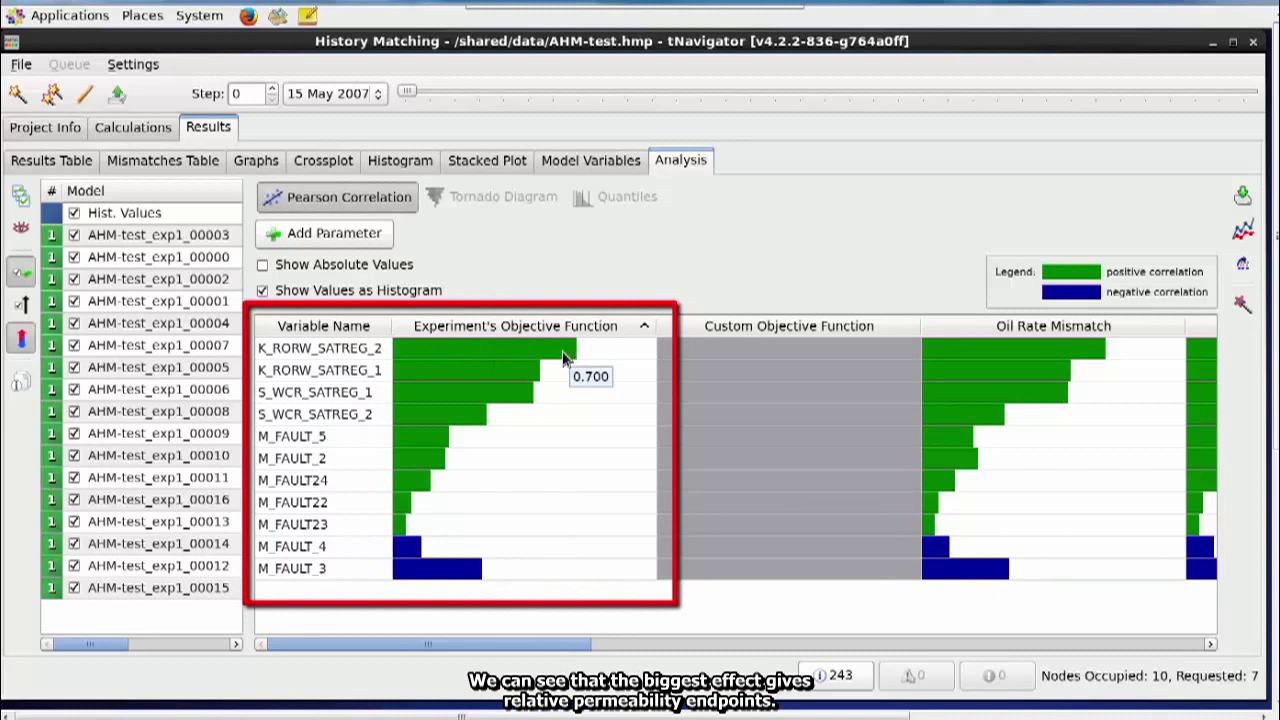
mouse_move(475, 385)
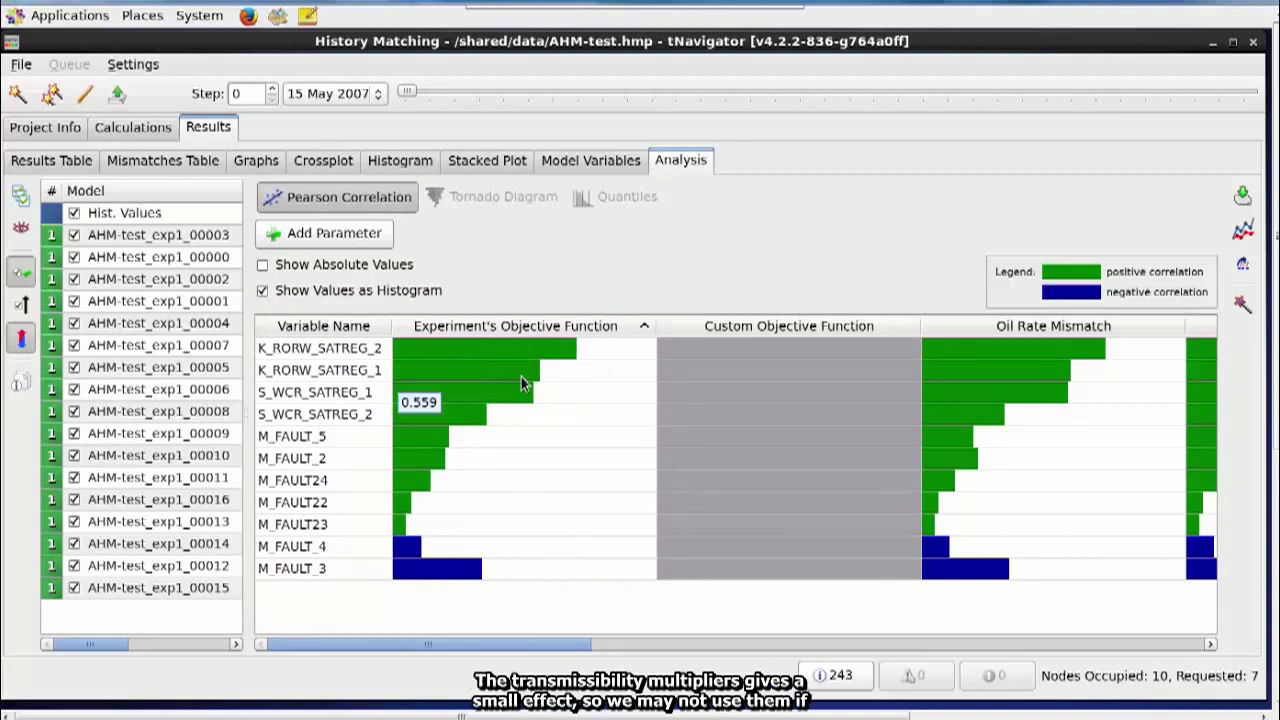
mouse_move(418, 514)
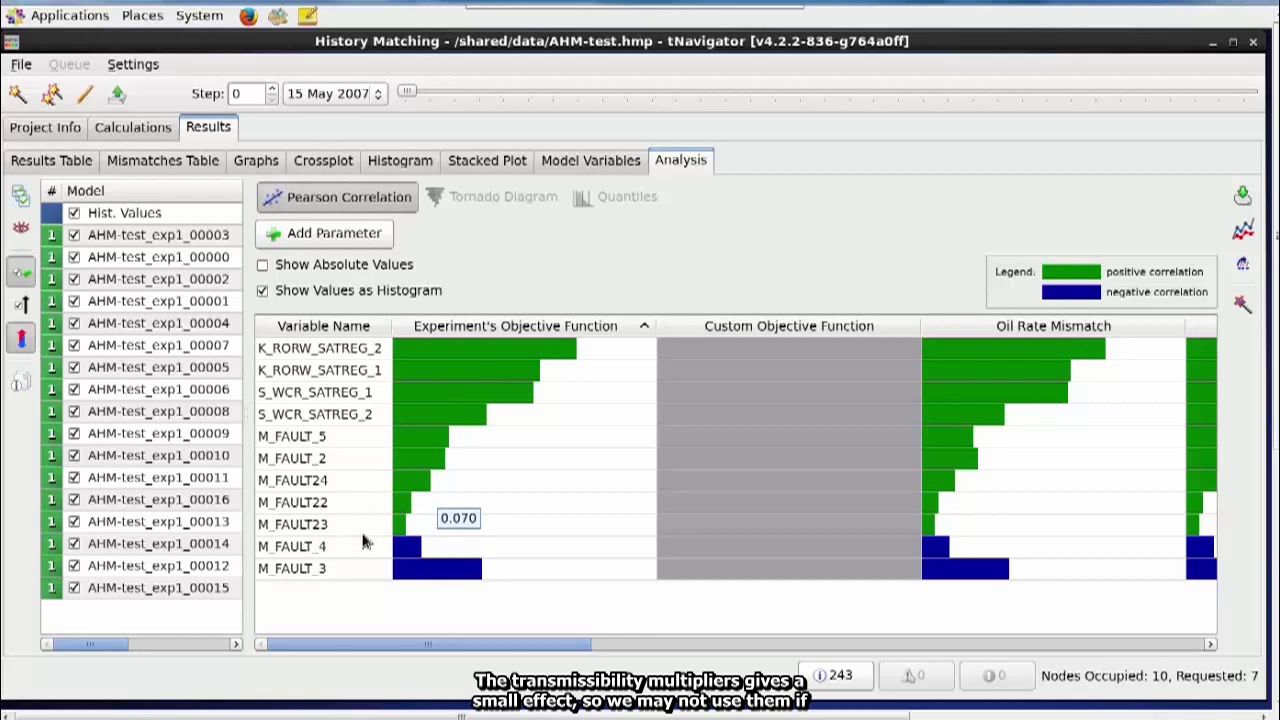
mouse_move(397, 540)
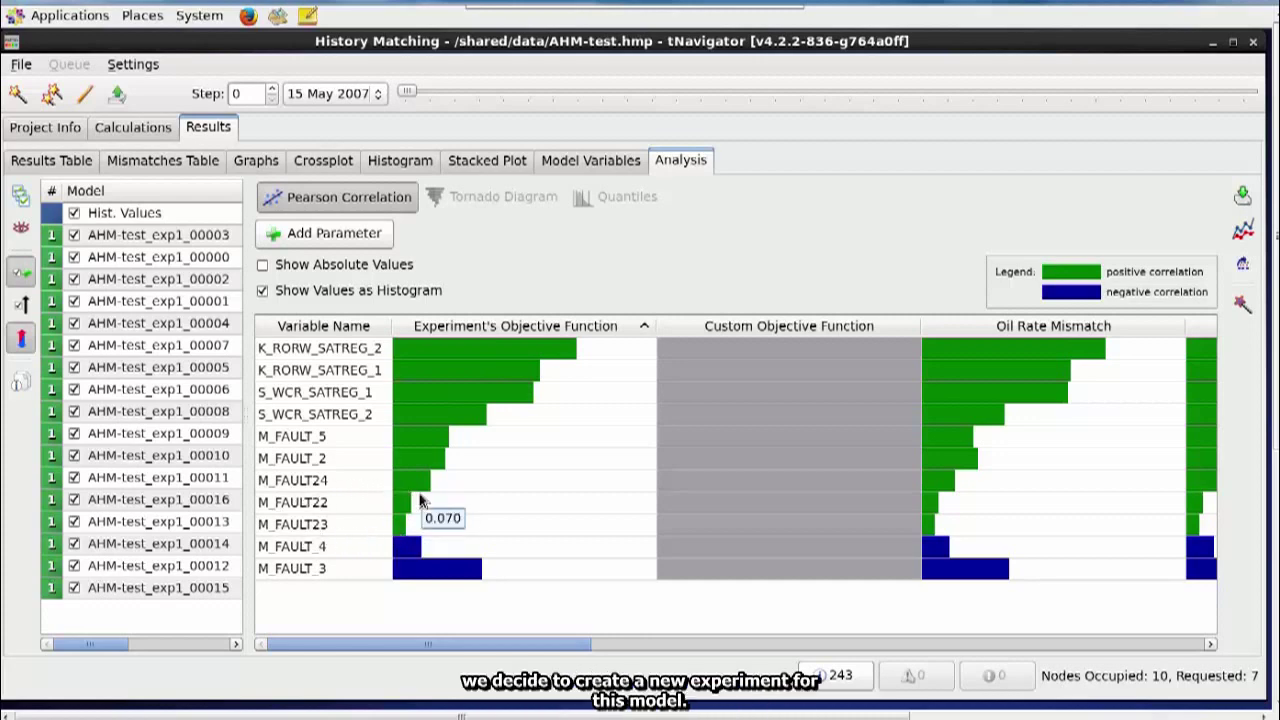
mouse_move(595, 347)
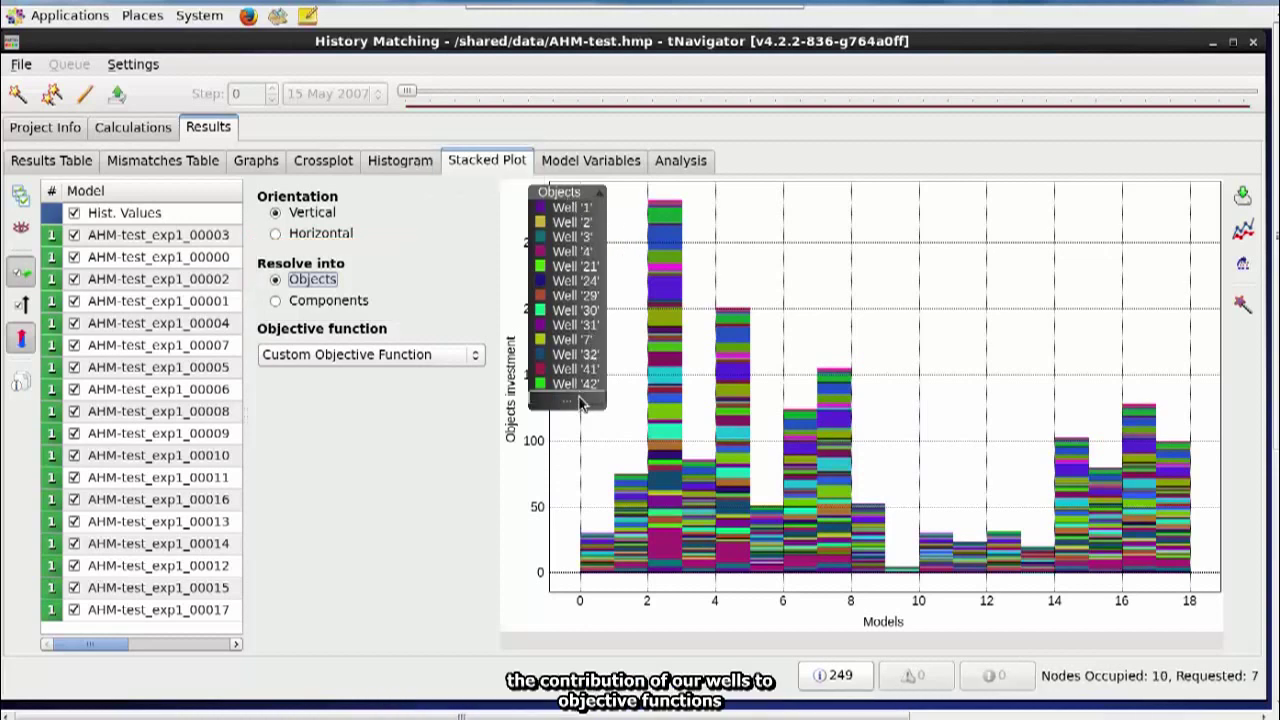
- Set the stacked plot's Resolve into option to Components
mouse_move(668, 365)
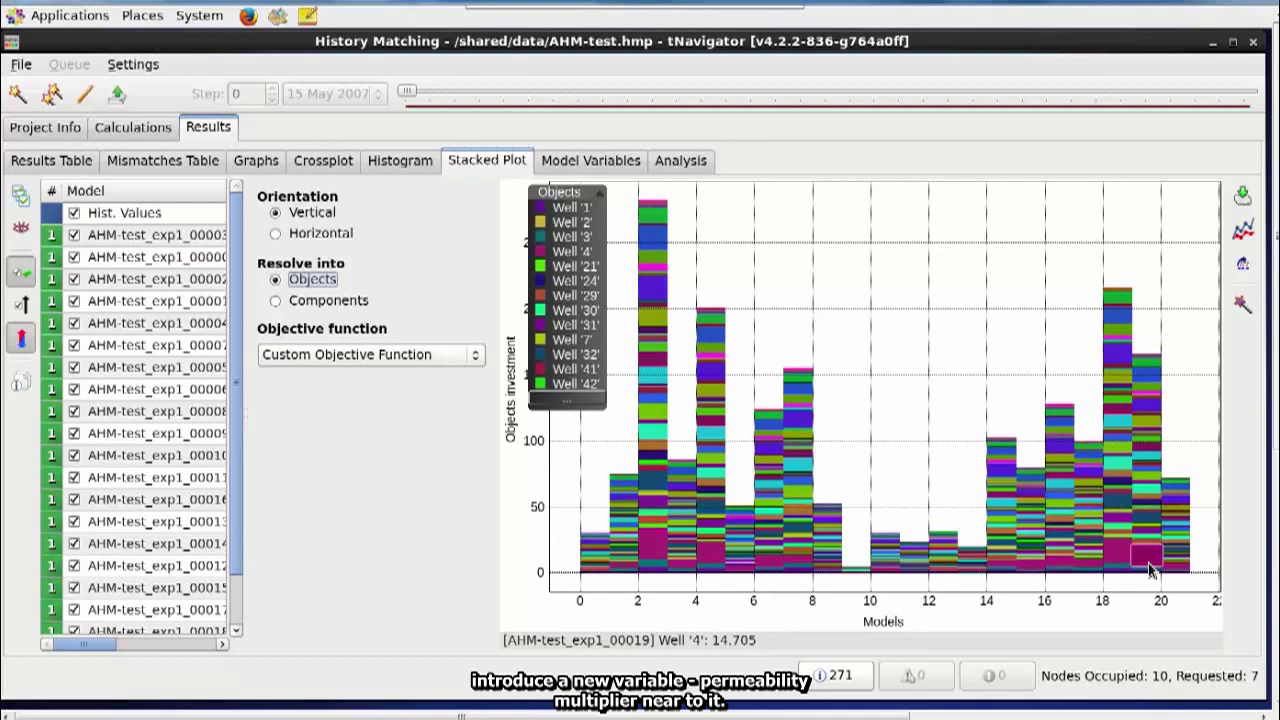
left_click(275, 300)
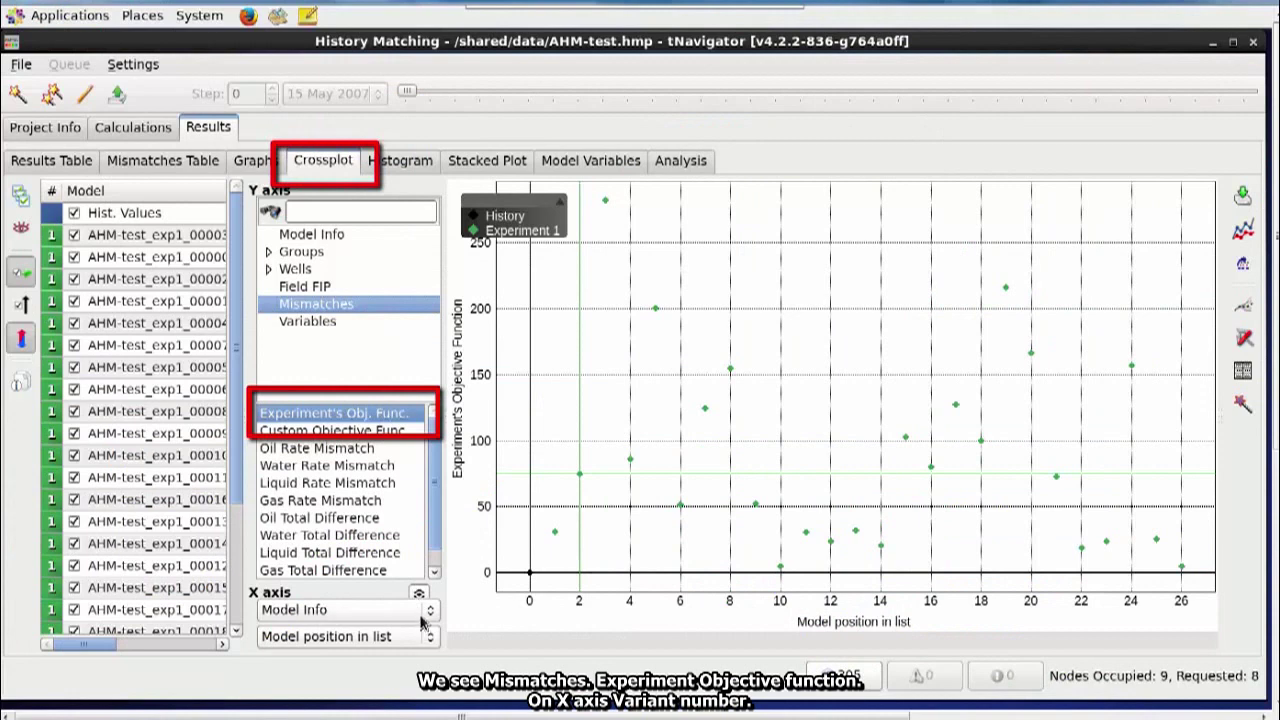
- Set the crossplot X axis to Variant number and bring up the Mismatches Table
left_click(424, 636)
left_click(340, 654)
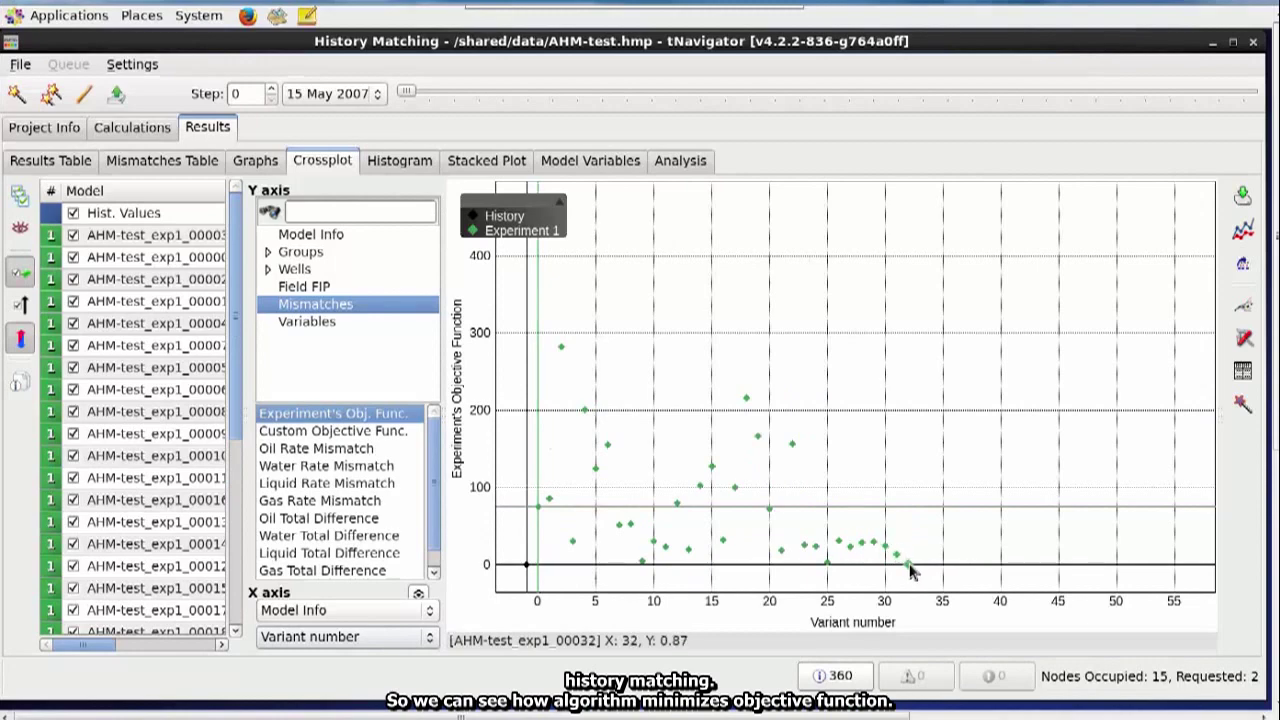
left_click(162, 160)
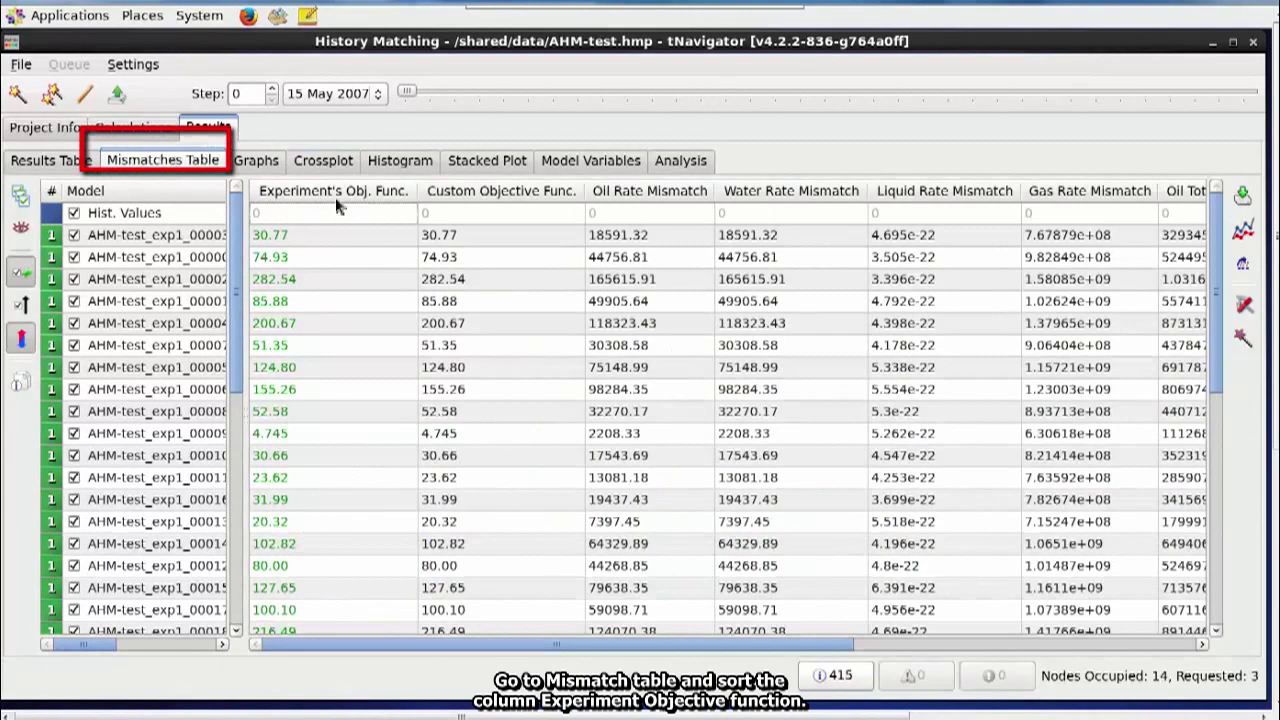
- Sort by Experiment's Obj. Func., inspect AHM-test_exp1_00034's variable values, and open that model
left_click(337, 199)
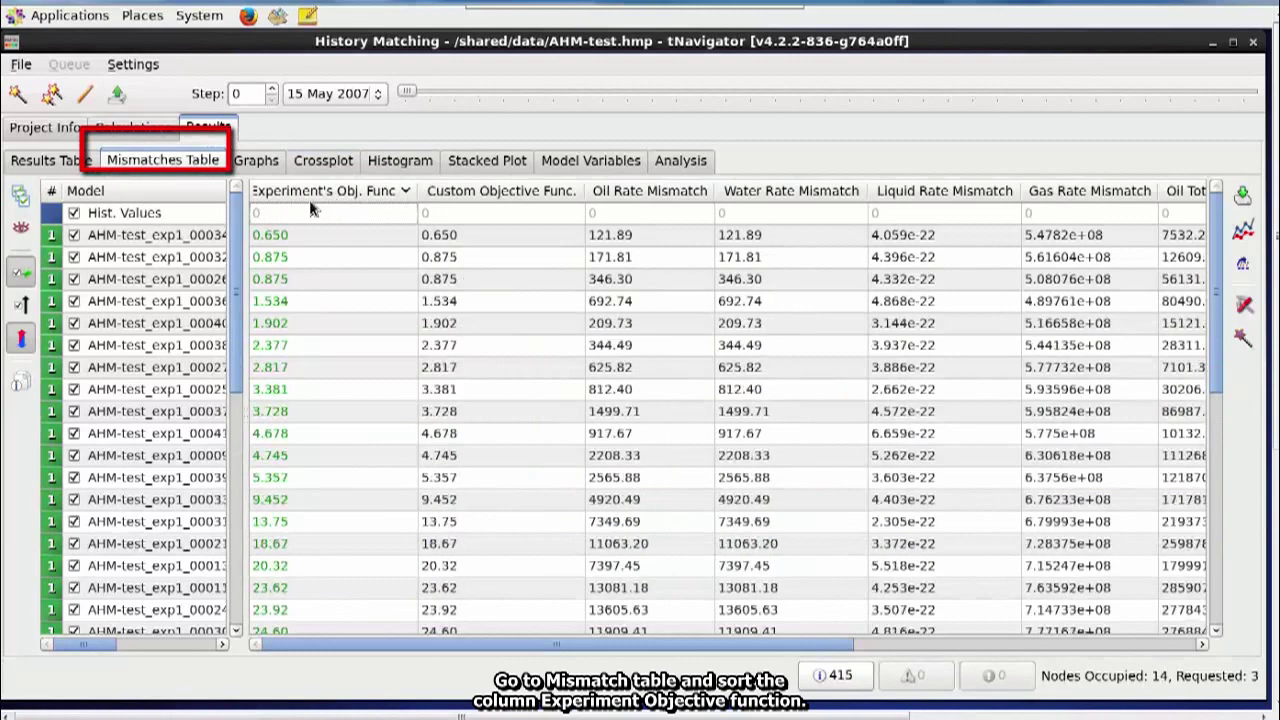
left_click_drag(247, 205, 268, 205)
left_click(222, 235)
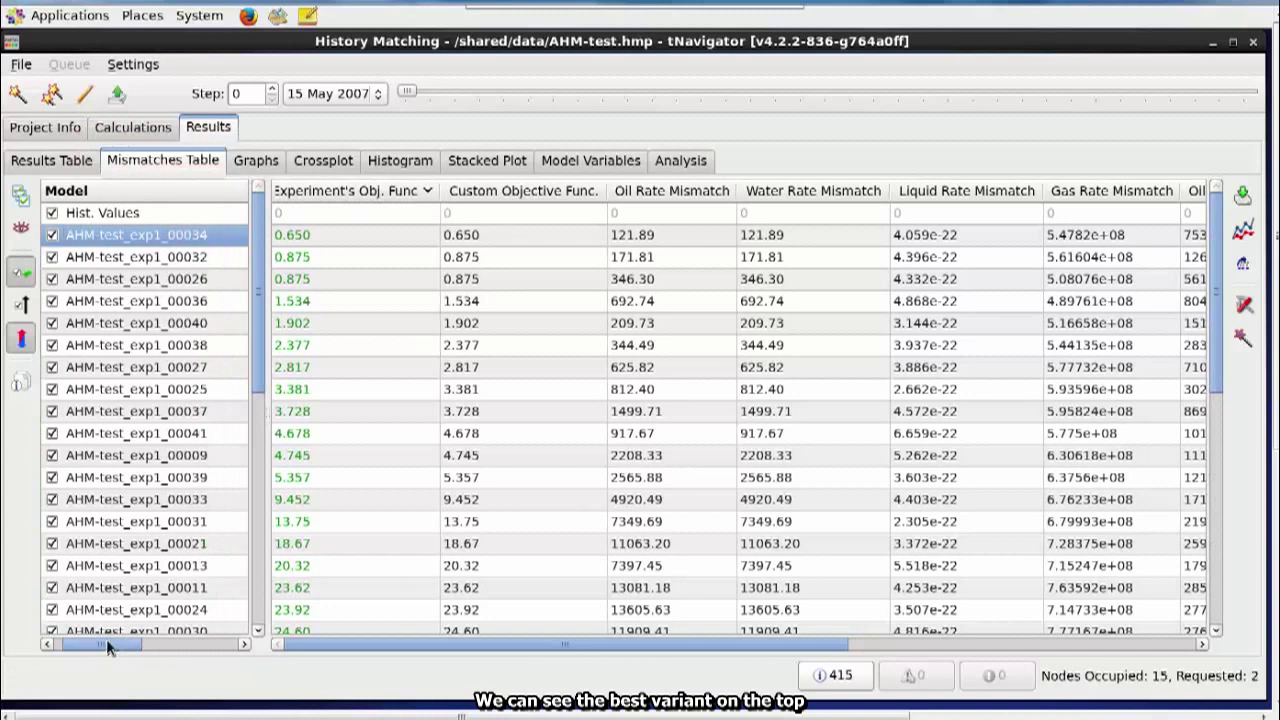
left_click_drag(105, 647, 86, 647)
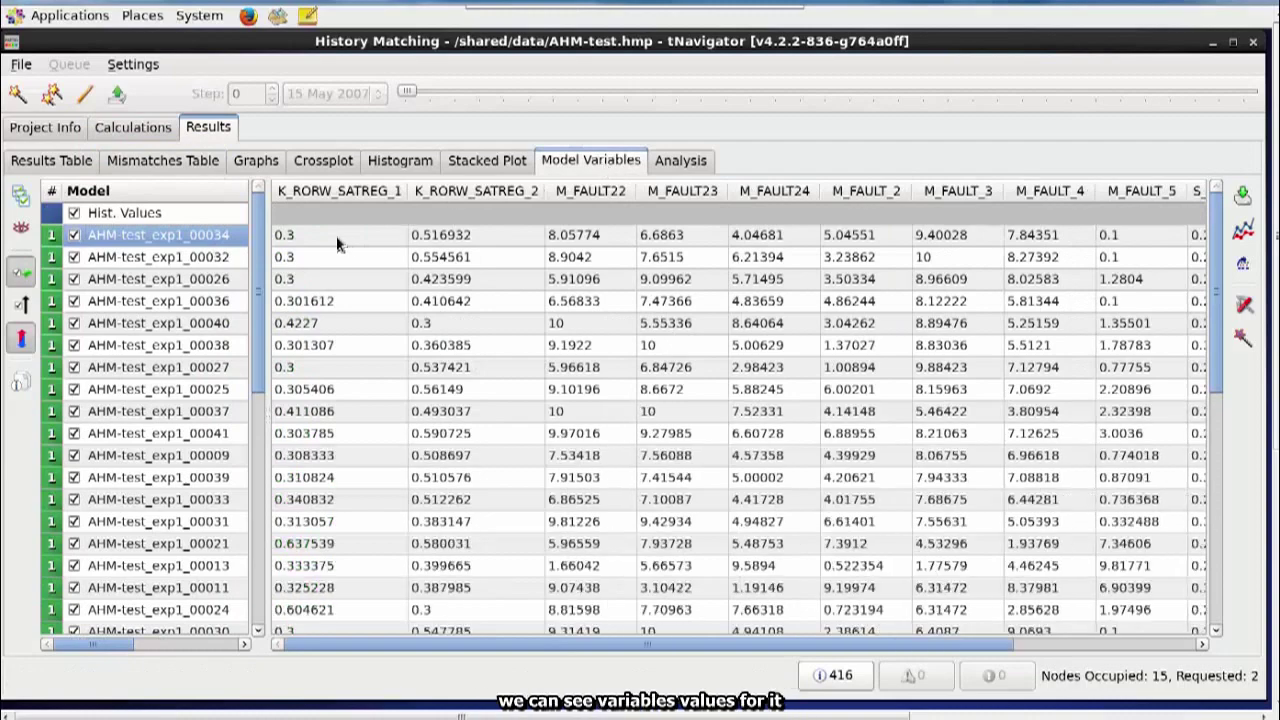
left_click(338, 238)
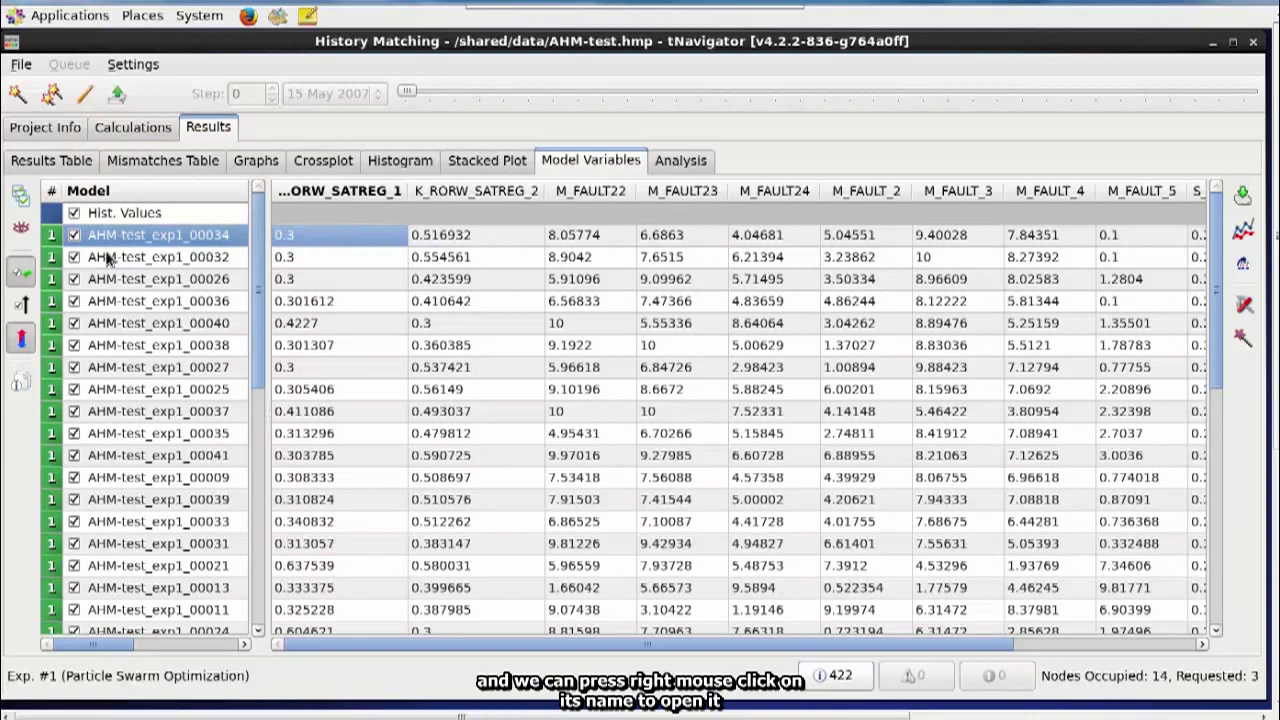
right_click(180, 238)
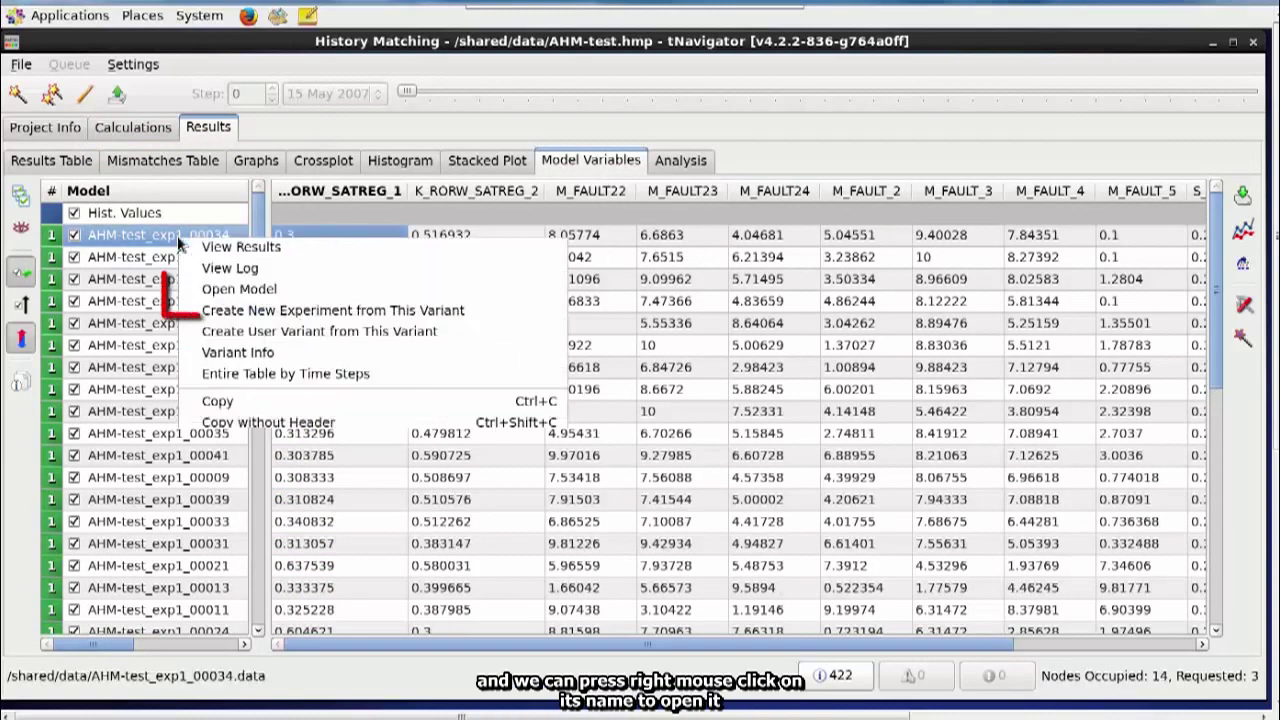
left_click(200, 292)
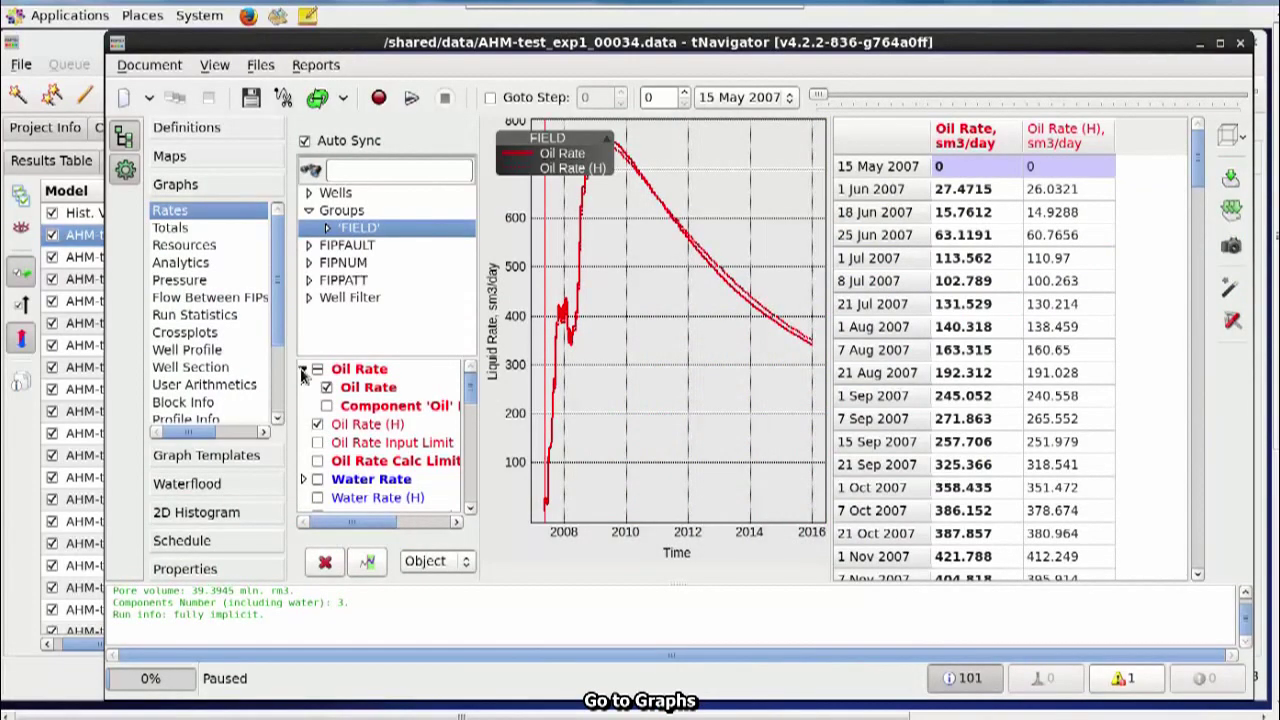
- Add simulated and historical water rate curves to the field rates graph
left_click(303, 369)
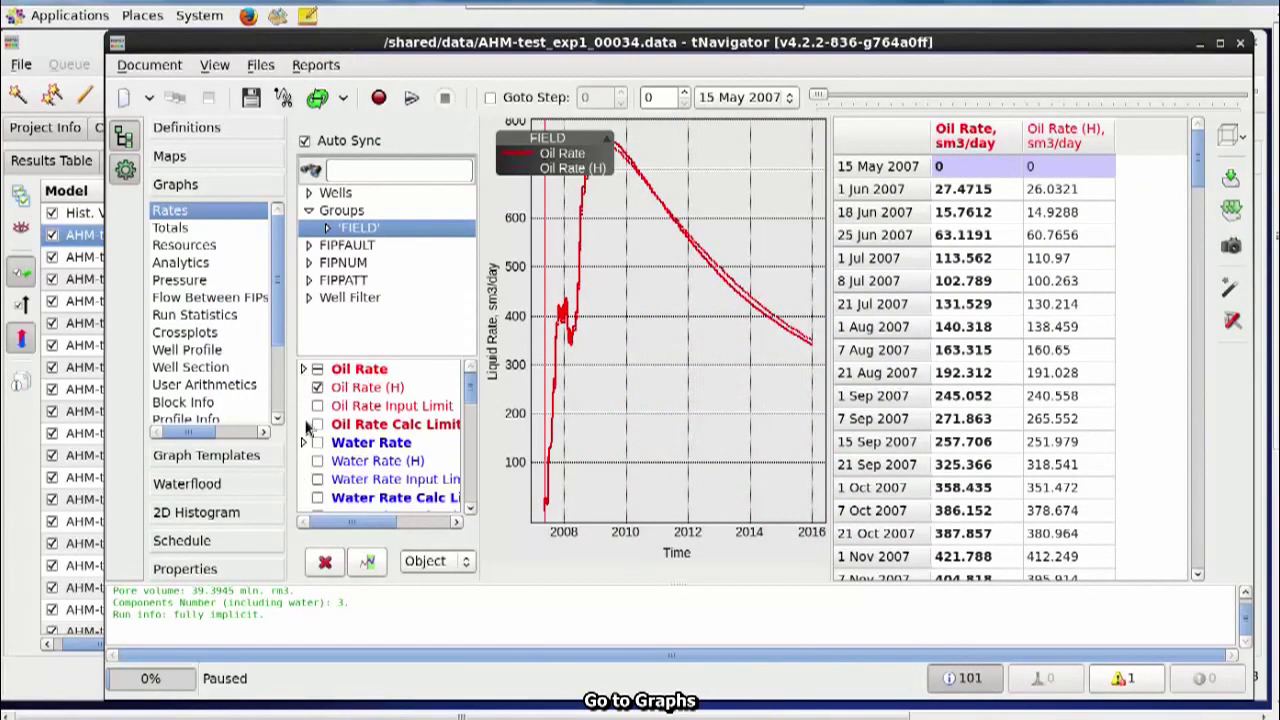
left_click(303, 442)
left_click(327, 462)
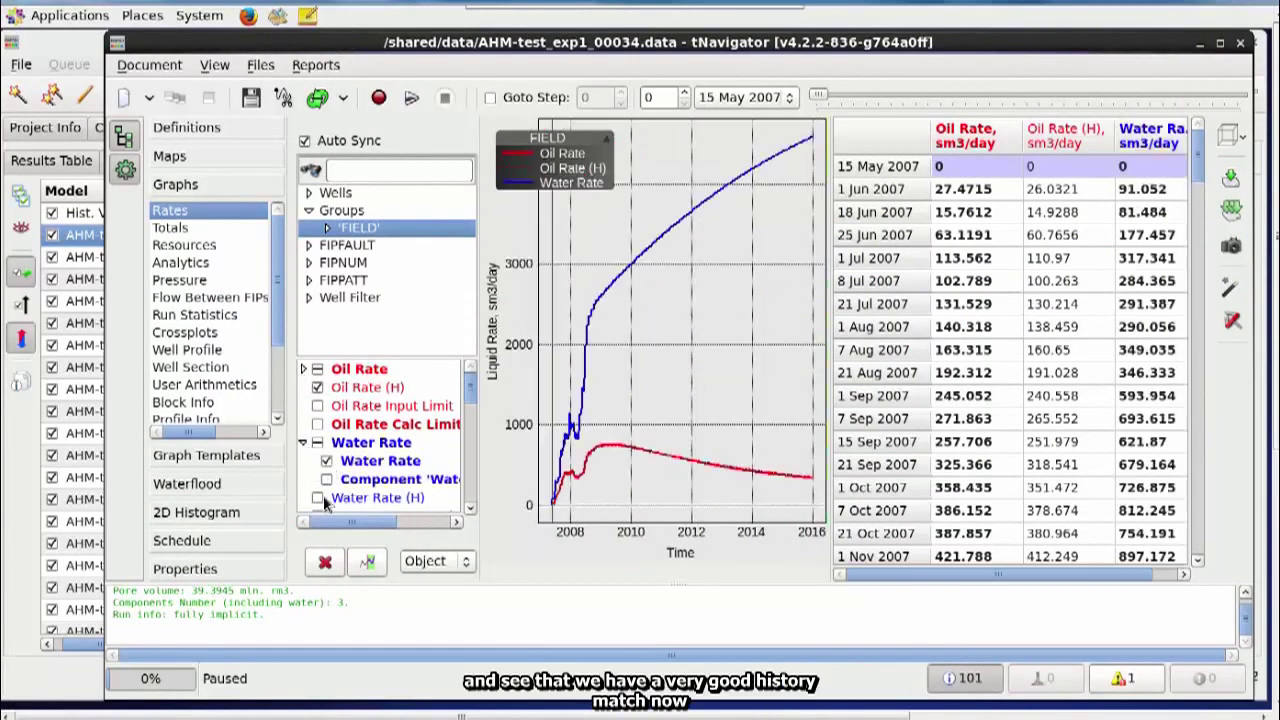
left_click(317, 497)
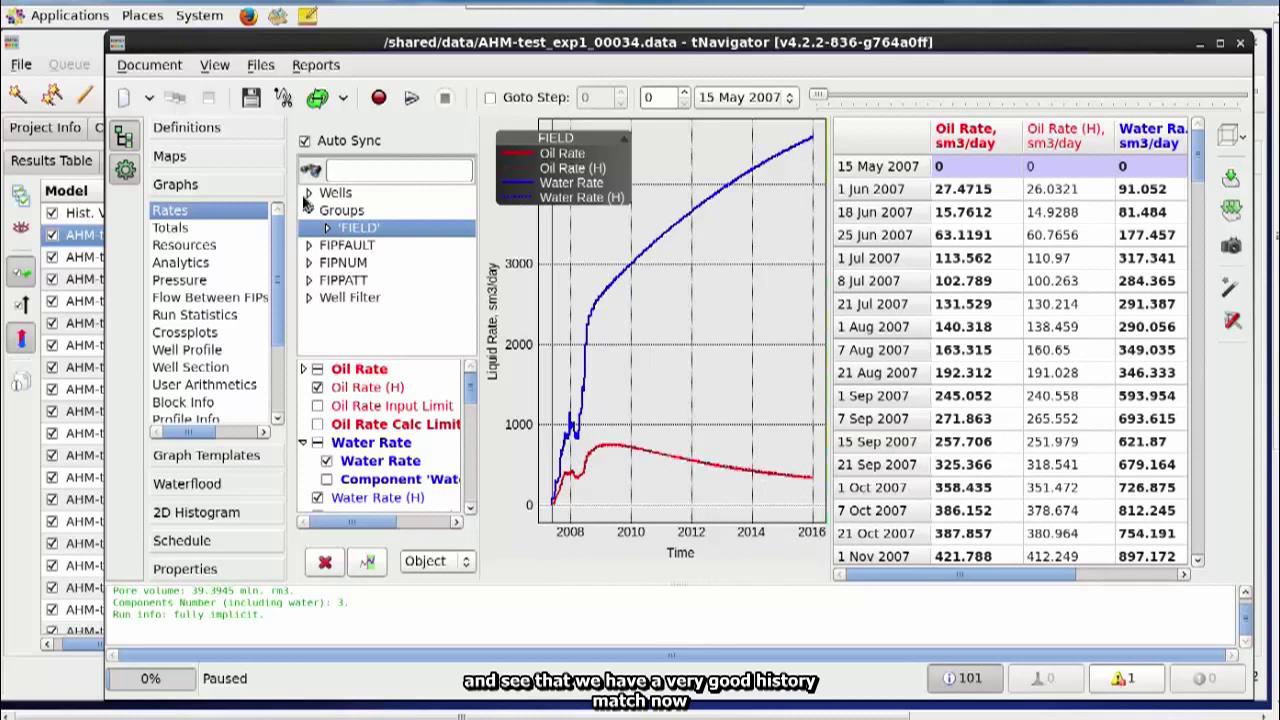
- Expand the wells list and step through individual wells' rate comparisons
left_click(308, 193)
key("Down")
key("Down")
key("Down")
key("Down")
key("Down")
key("Down")
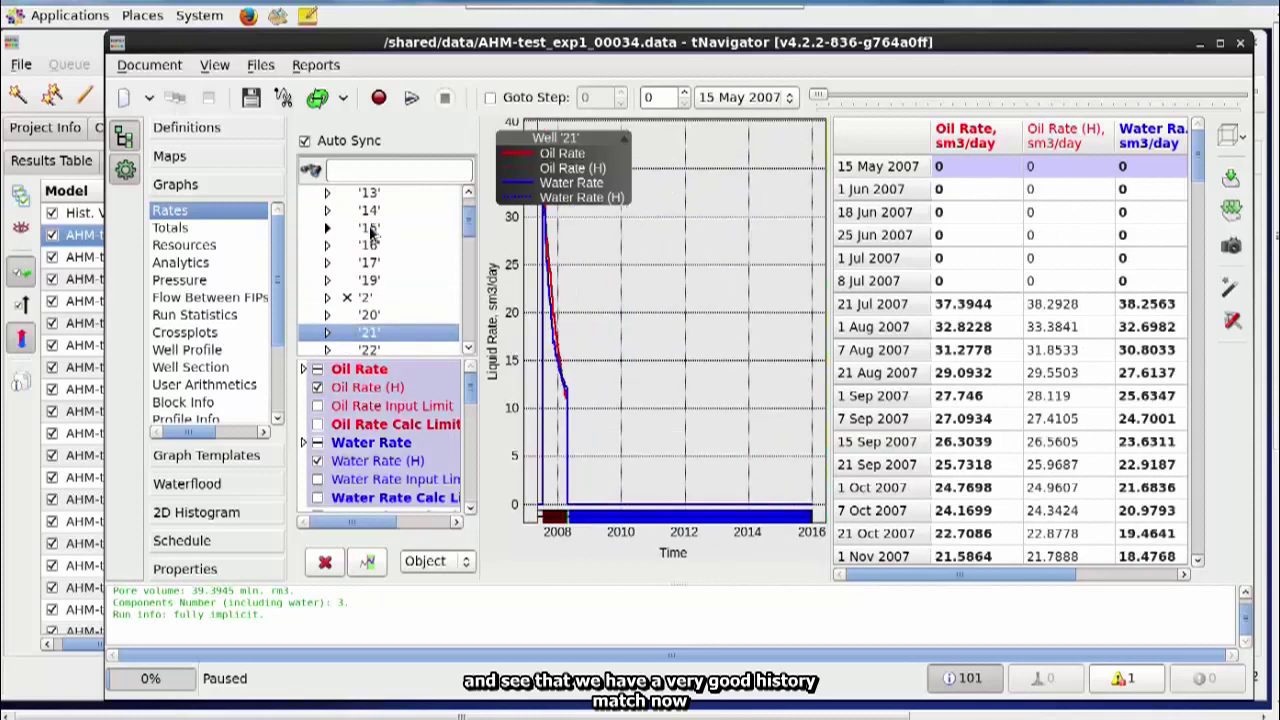
key("Down")
key("Down")
key("Down")
key("Down")
key("Down")
key("Down")
key("Down")
key("Down")
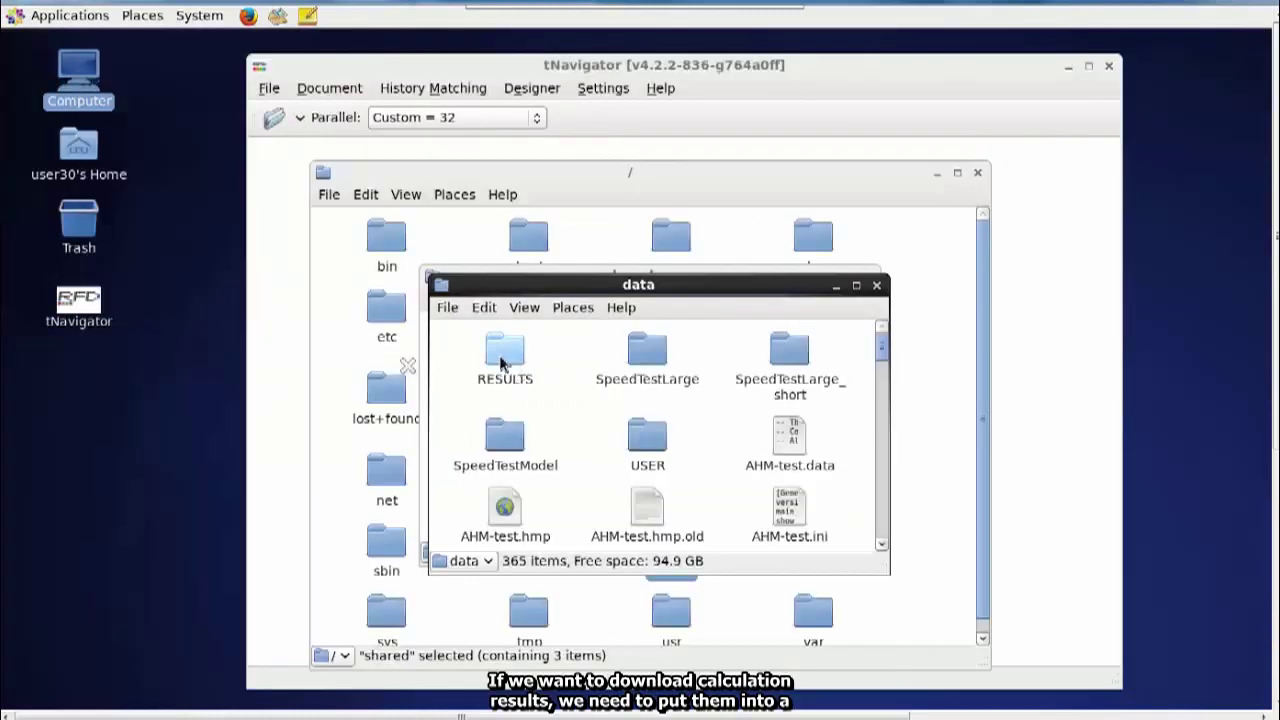
- Select the RESULTS folder in /shared/data
left_click(502, 365)
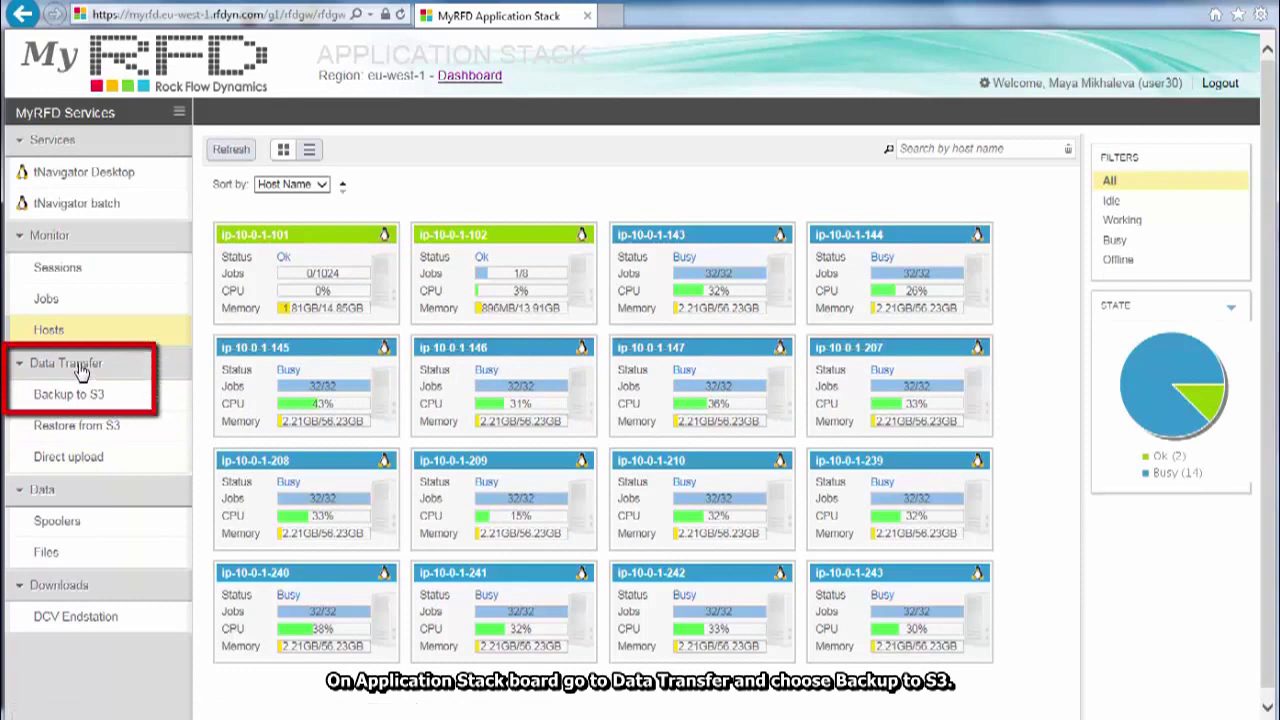
- Open the Backup to S3 service, return to the Dashboard, then choose S3 Download
left_click(108, 400)
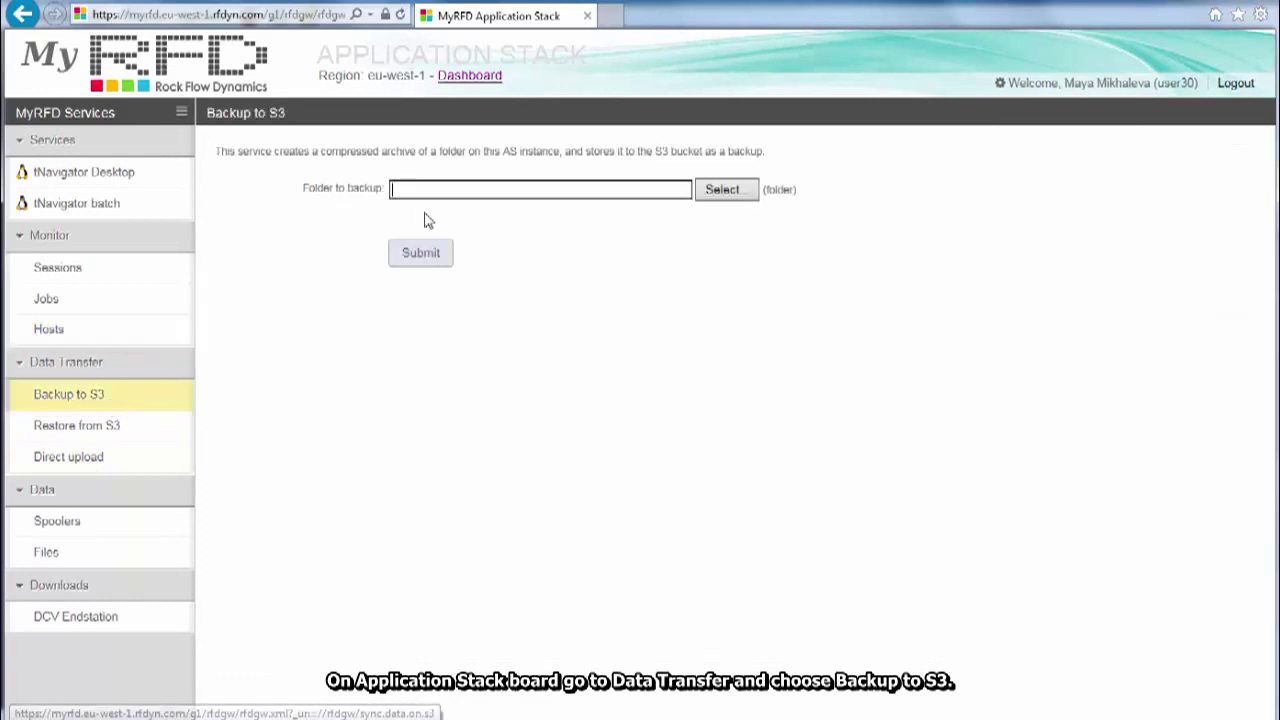
left_click(468, 76)
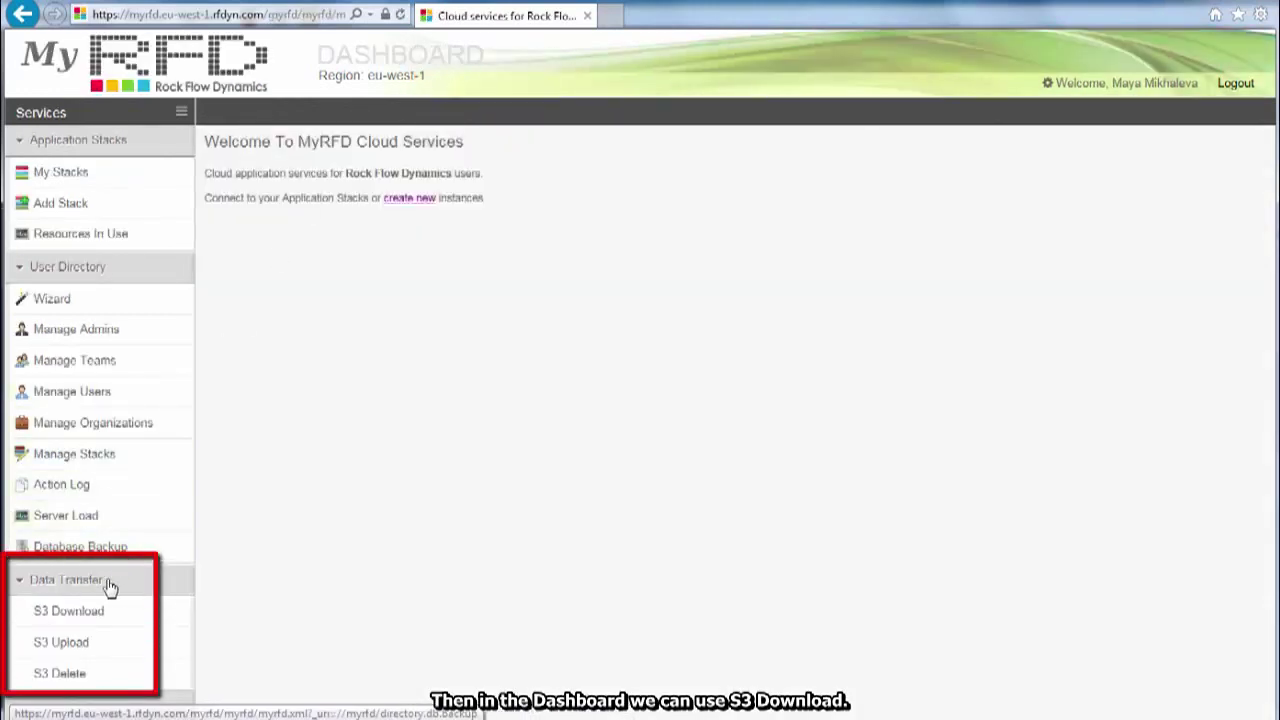
left_click(80, 625)
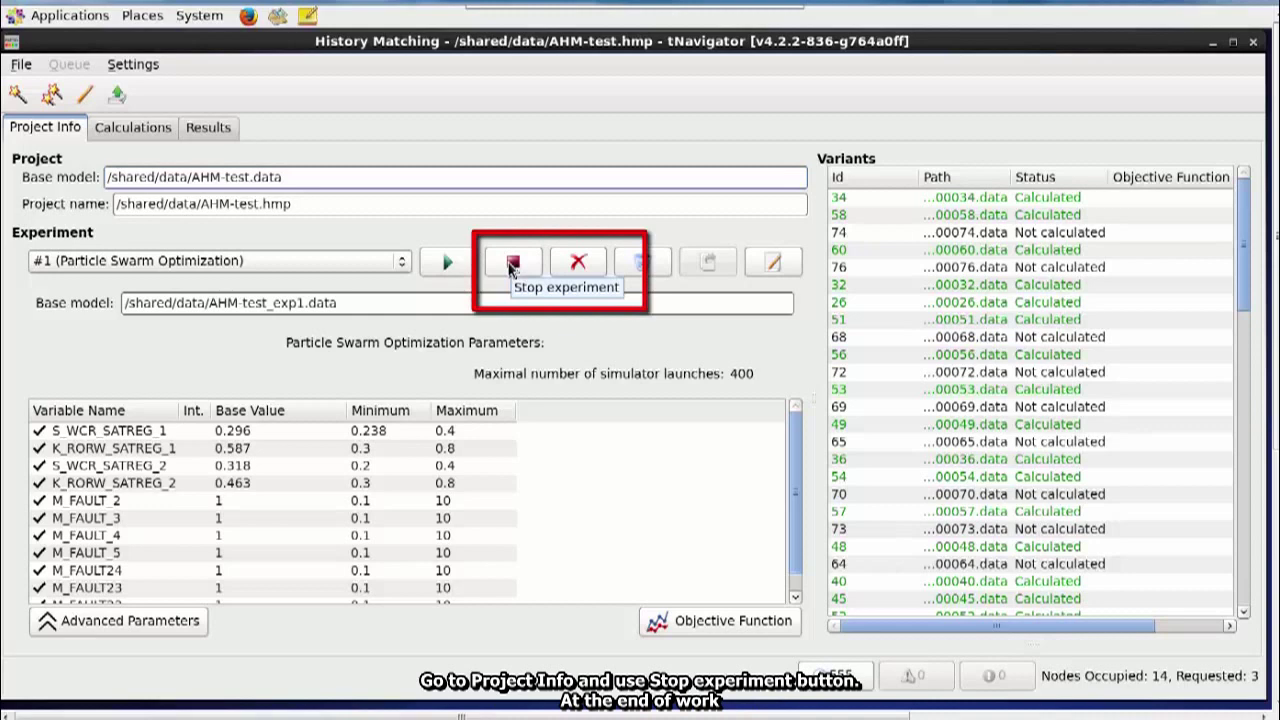
- Stop the Particle Swarm Optimization experiment from the Project Info tab
left_click(512, 263)
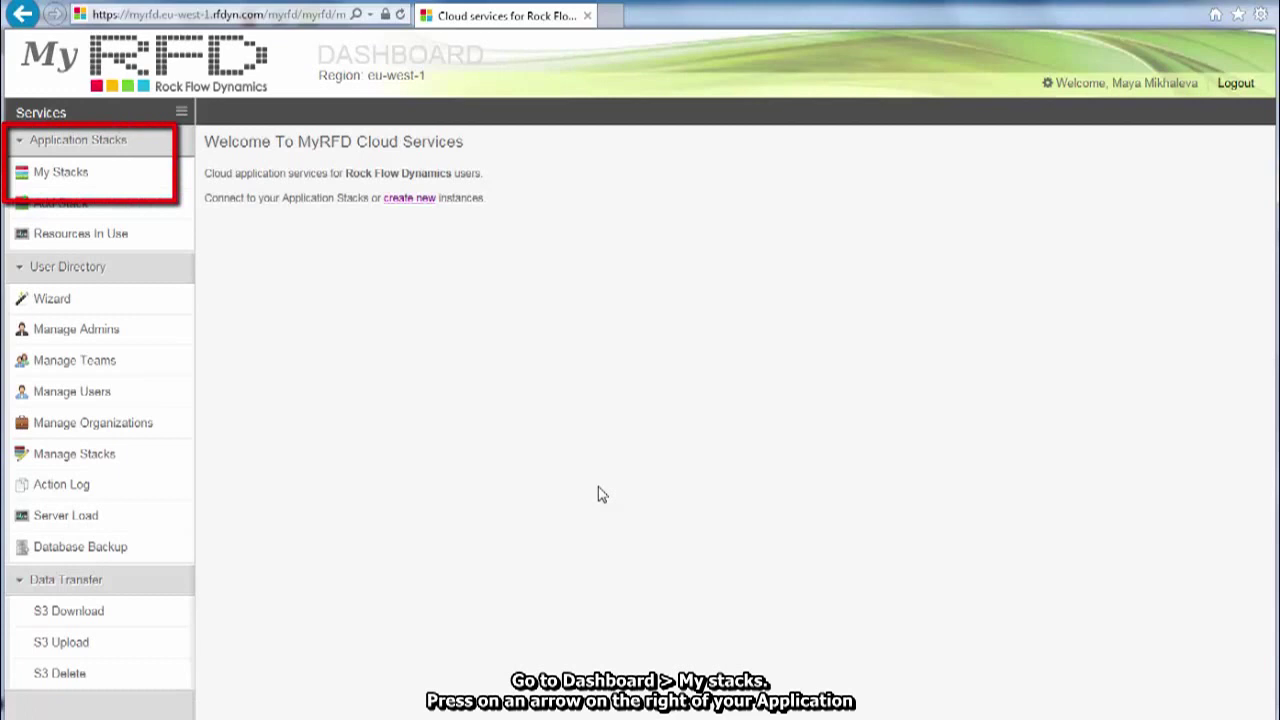
- Delete today's Ready stack from My Stacks and confirm with OK
left_click(72, 180)
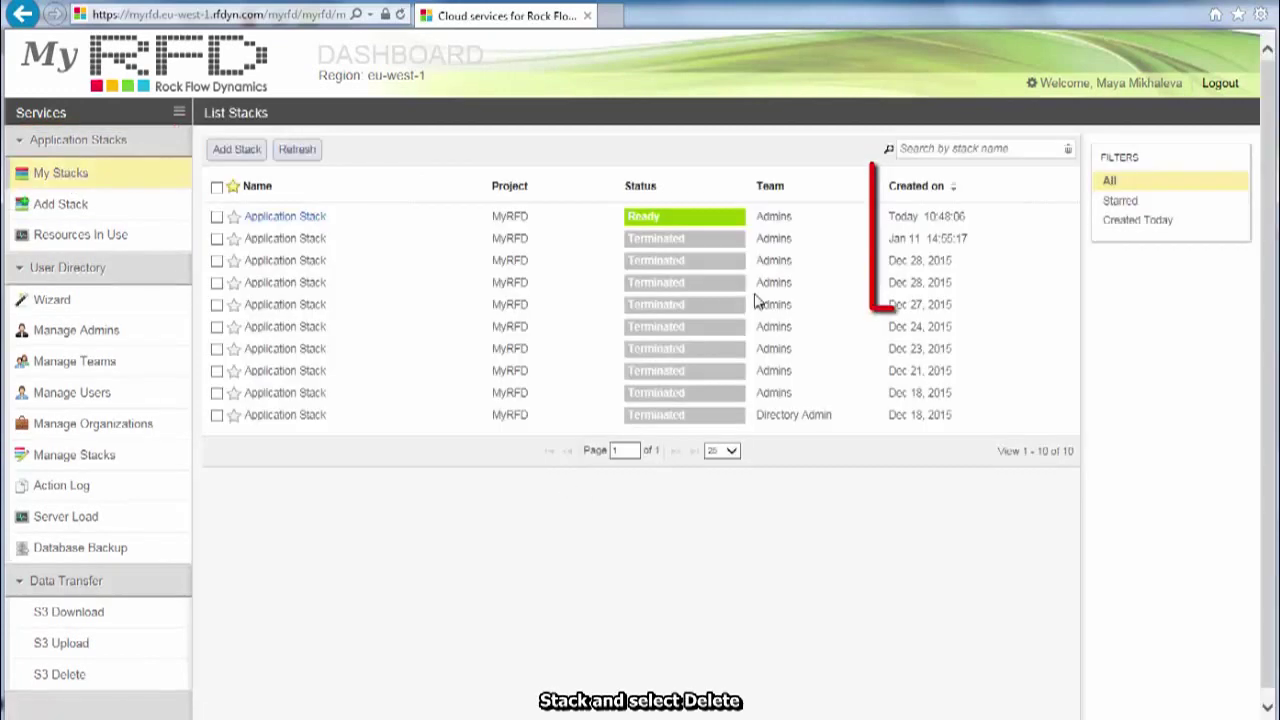
left_click(1062, 216)
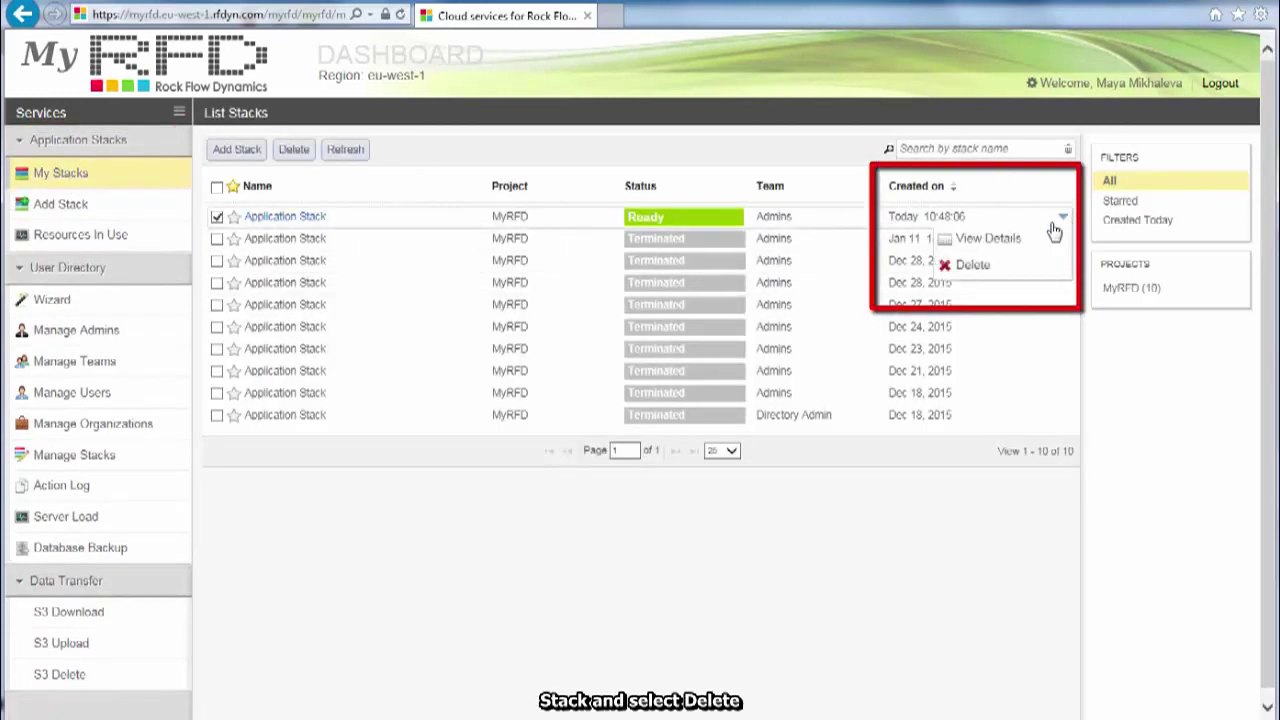
left_click(971, 266)
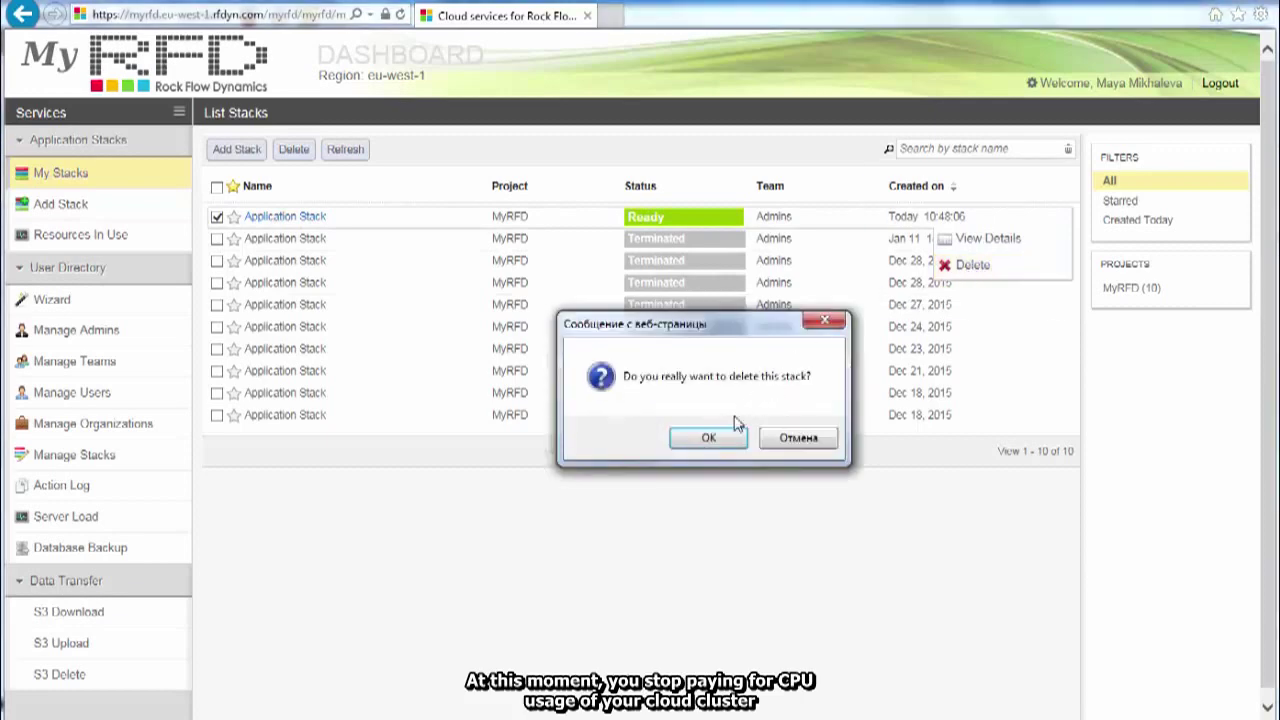
left_click(706, 439)
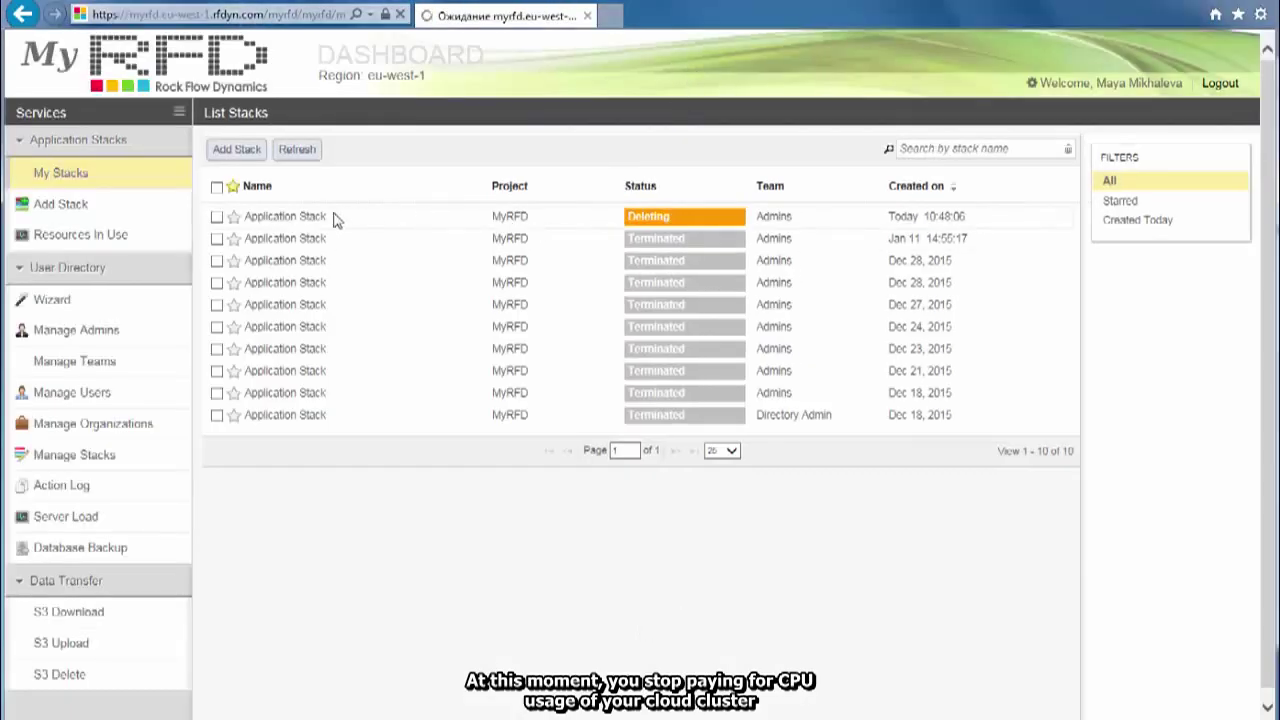
mouse_move(688, 225)
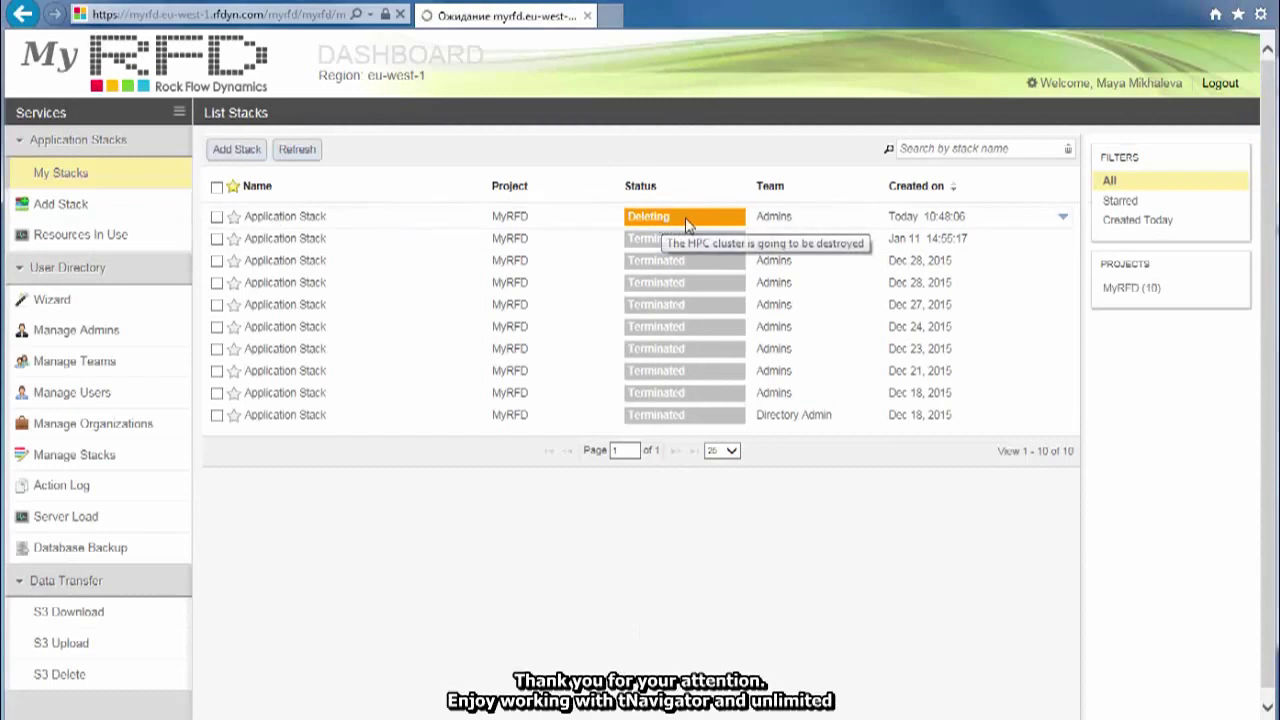